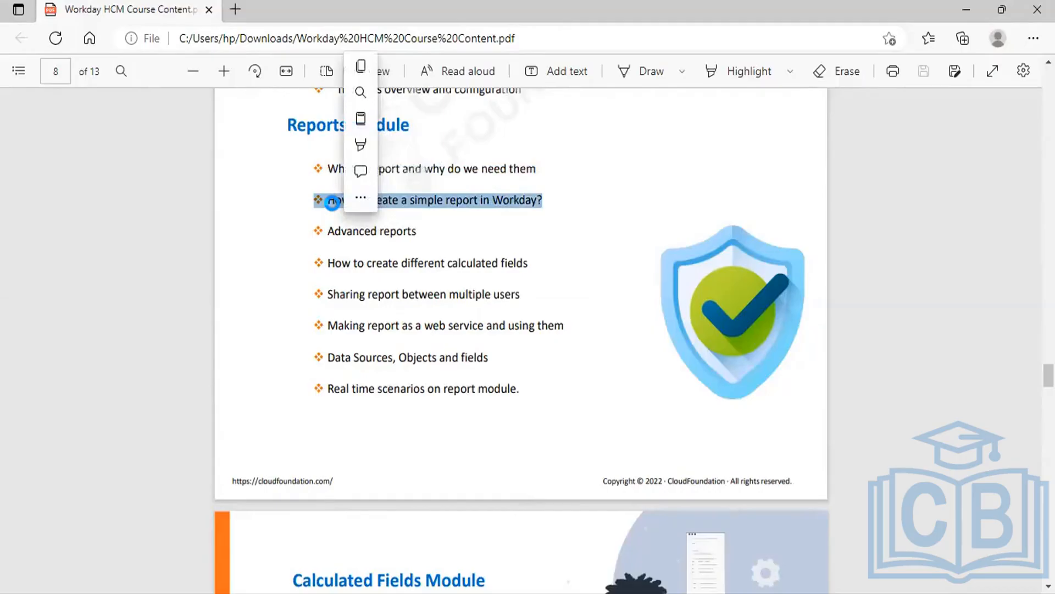
click(332, 203)
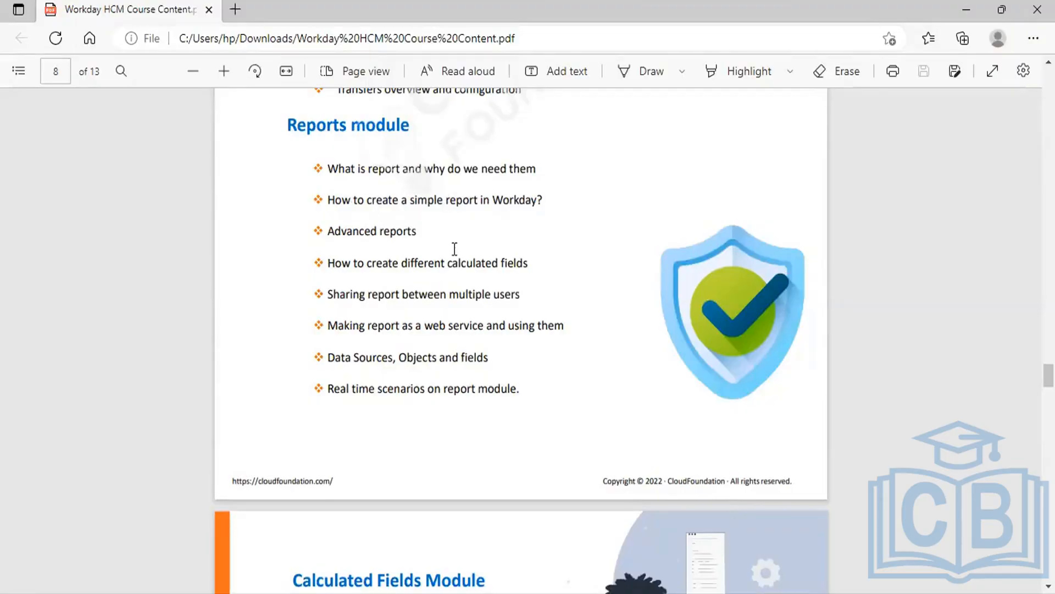
drag(367, 199, 478, 202)
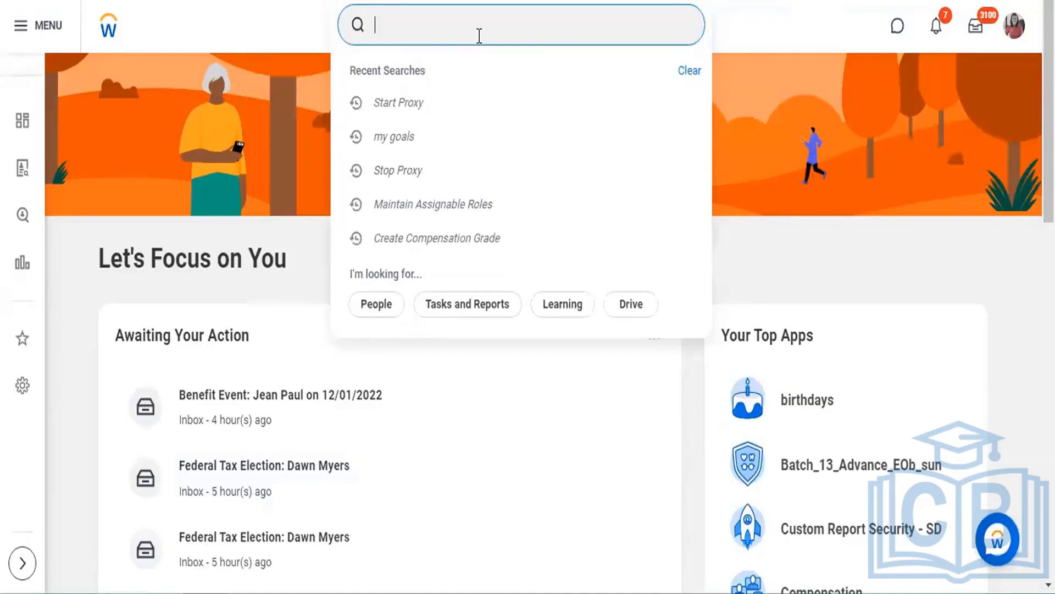
In Workday, search for "create report" and open the Create Report Design Configuration task.
text(create report)
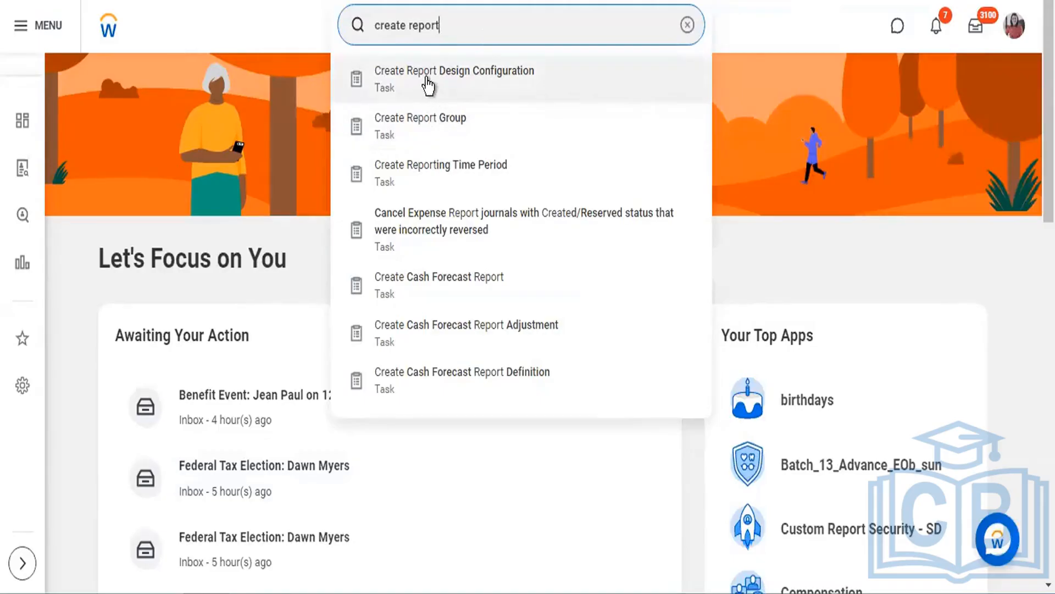
click(486, 83)
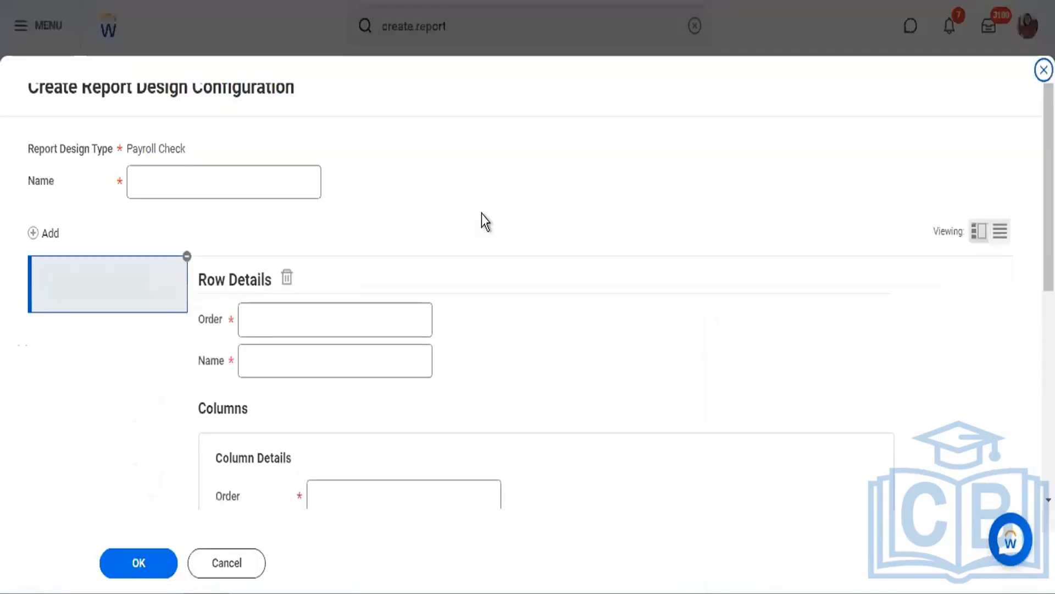
click(283, 167)
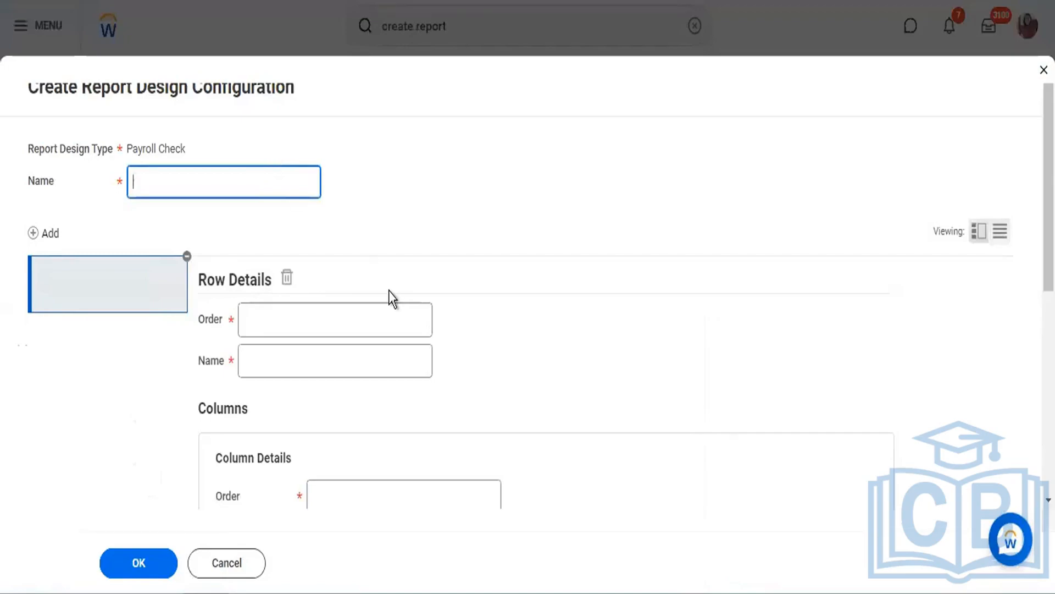
scroll(388, 292, down, 6)
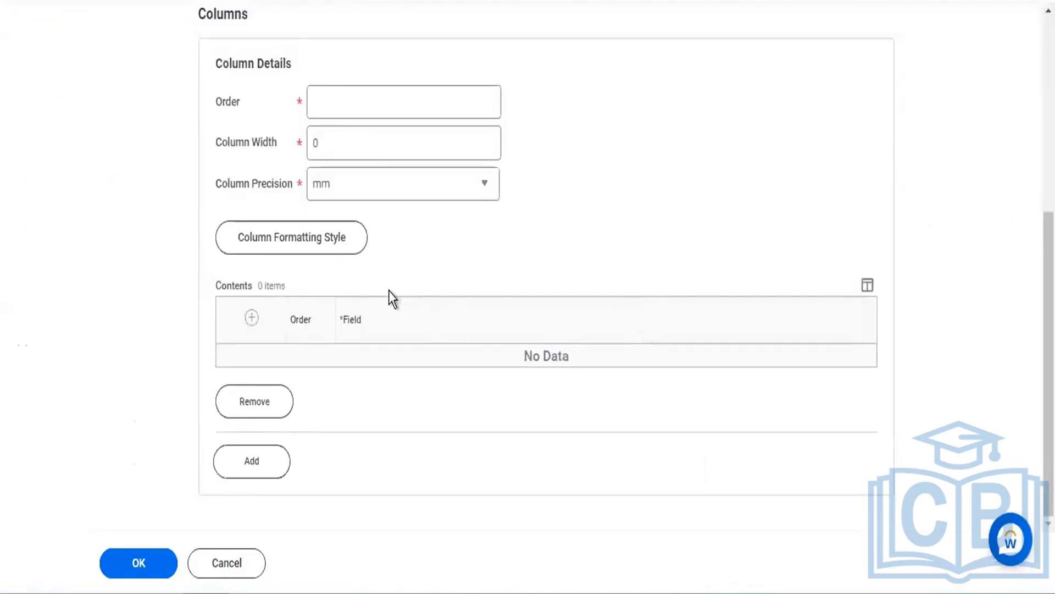
scroll(388, 292, up, 6)
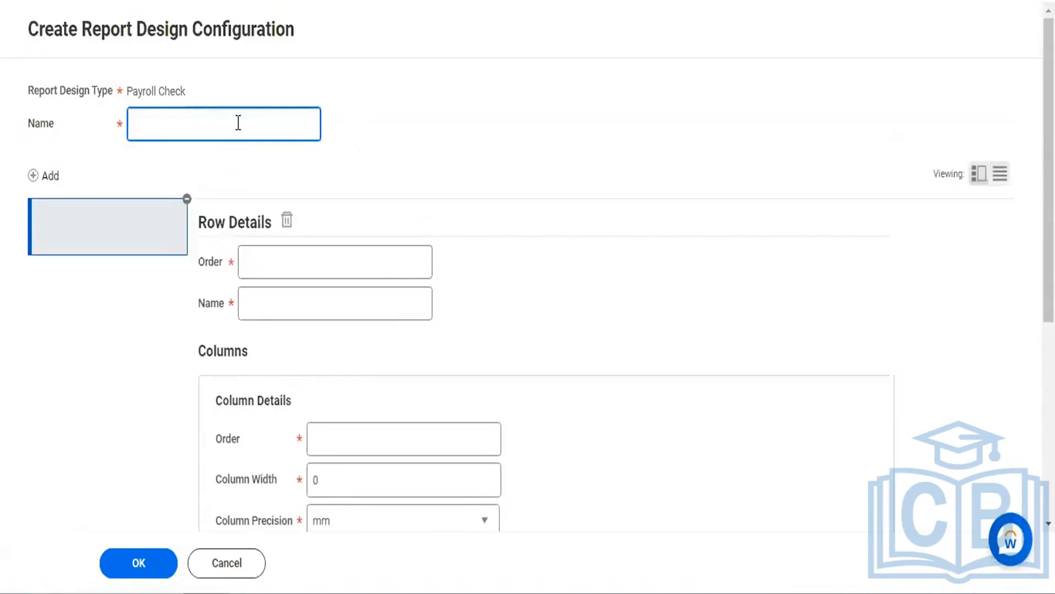
Name the report design configuration "IBM Org Daily Report".
triple_click(147, 86)
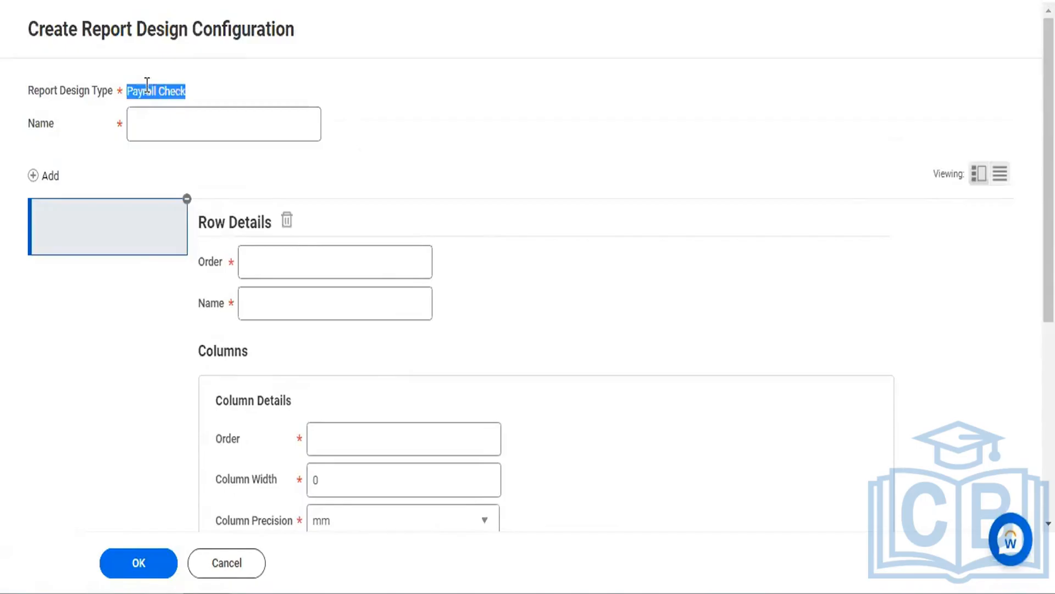
click(172, 118)
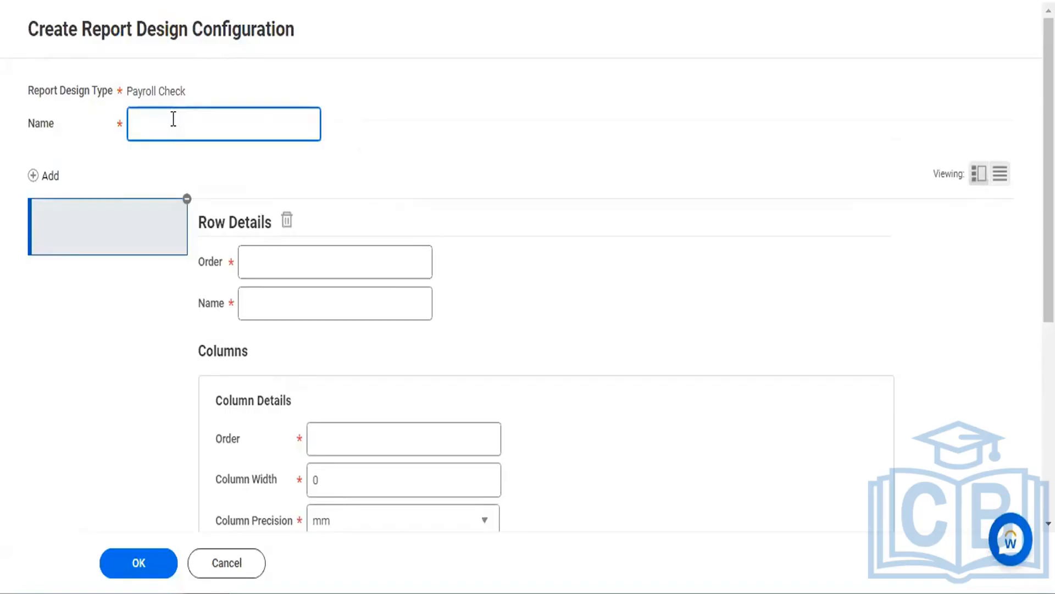
text(IBM Org Daily Report)
click(455, 183)
Add a second row entry to the report design and remove it again.
scroll(456, 183, down, 2)
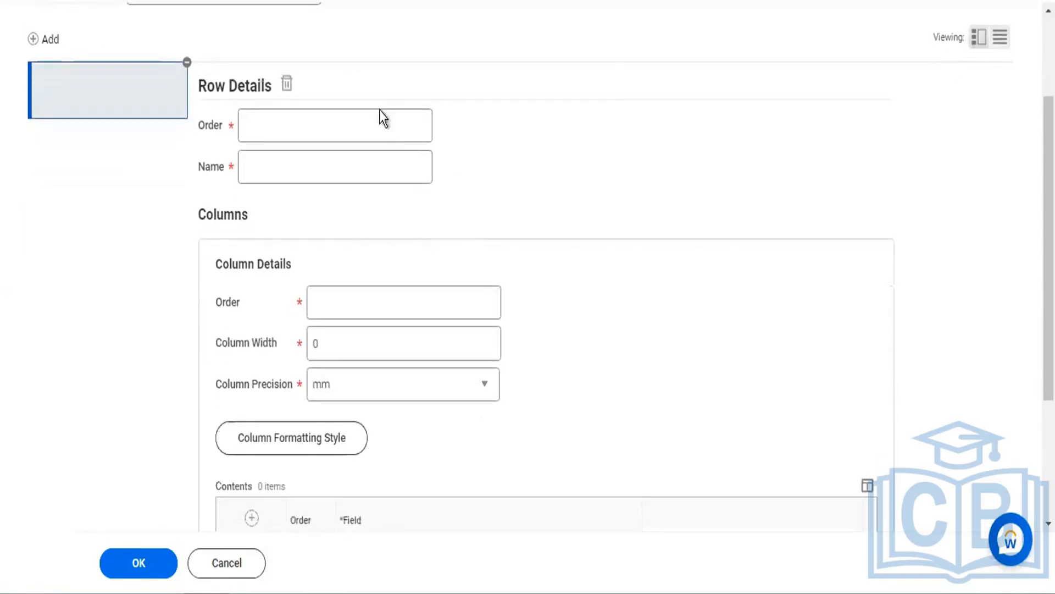
click(31, 38)
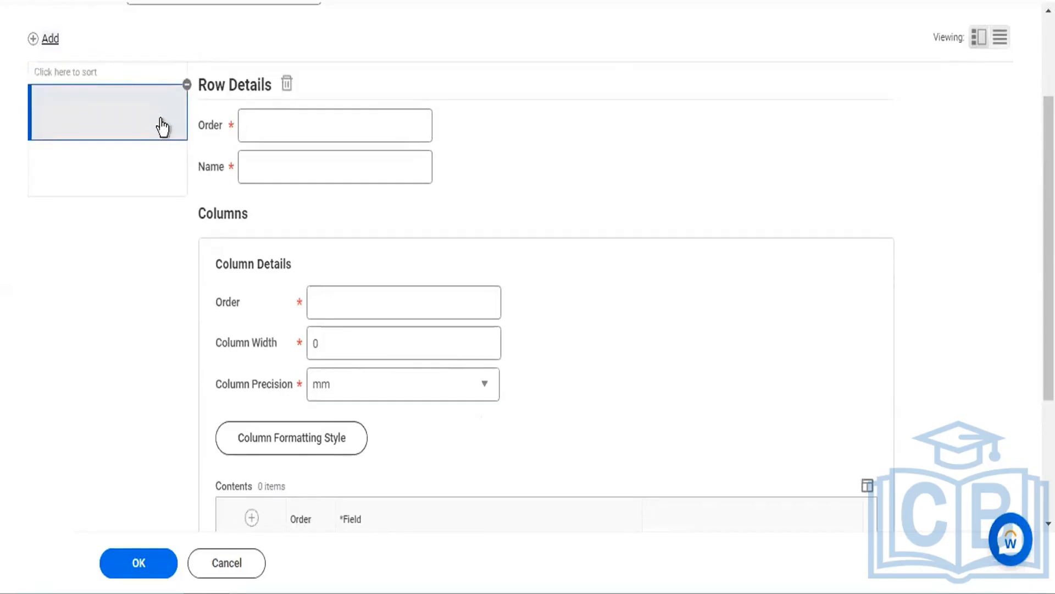
click(268, 120)
click(188, 83)
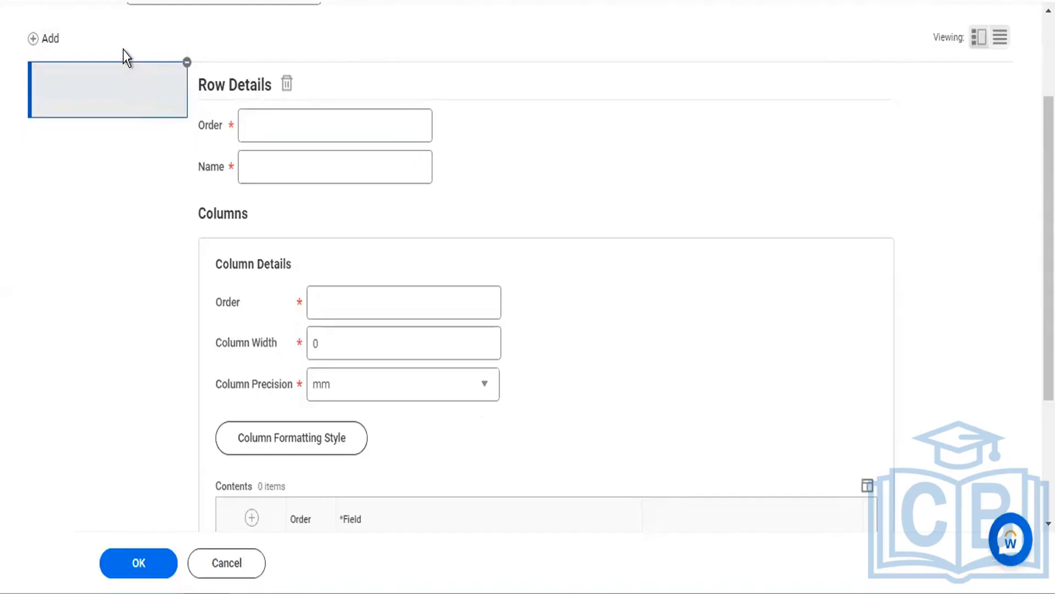
double_click(123, 94)
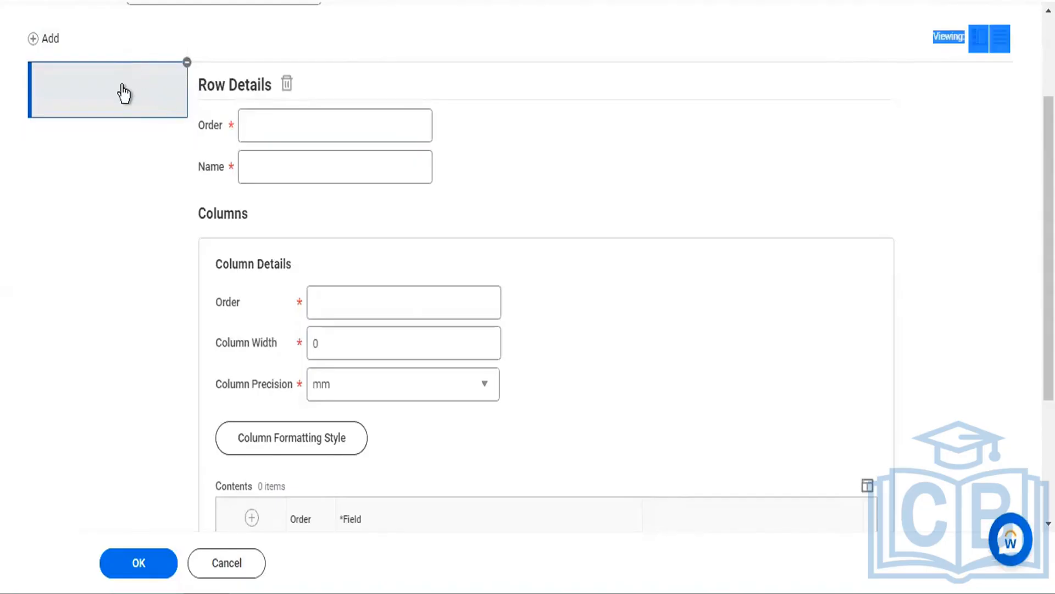
click(437, 93)
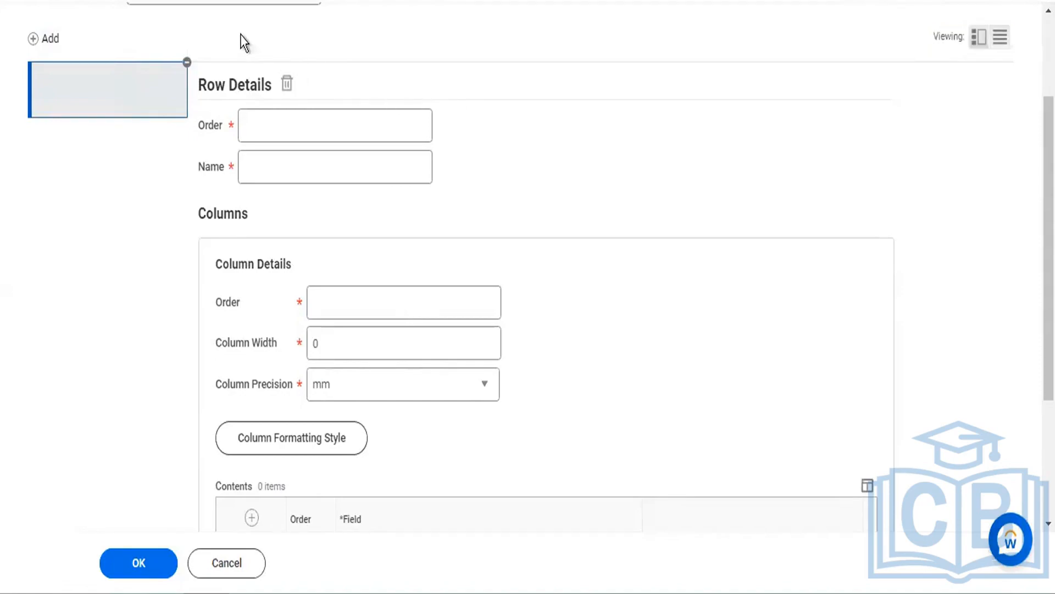
Fill in the row details with the order IBM and the name "Iphone IOS".
click(289, 115)
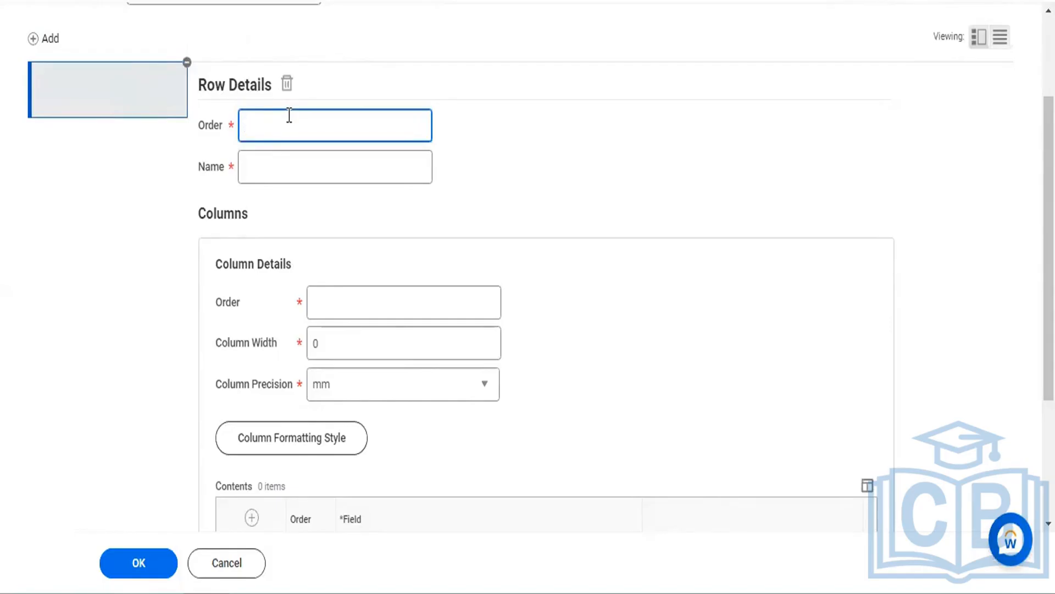
text(IBM)
click(274, 161)
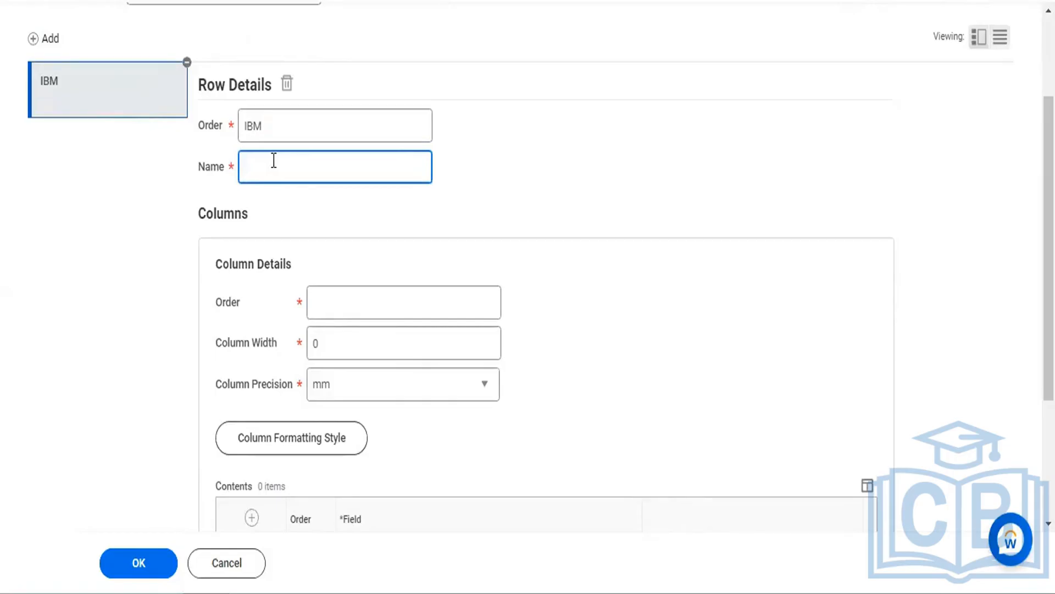
text(Iphone)
text(-IOS)
Fill in the column details with order IBM, column width 10 and column precision mm.
scroll(556, 216, down, 3)
click(434, 96)
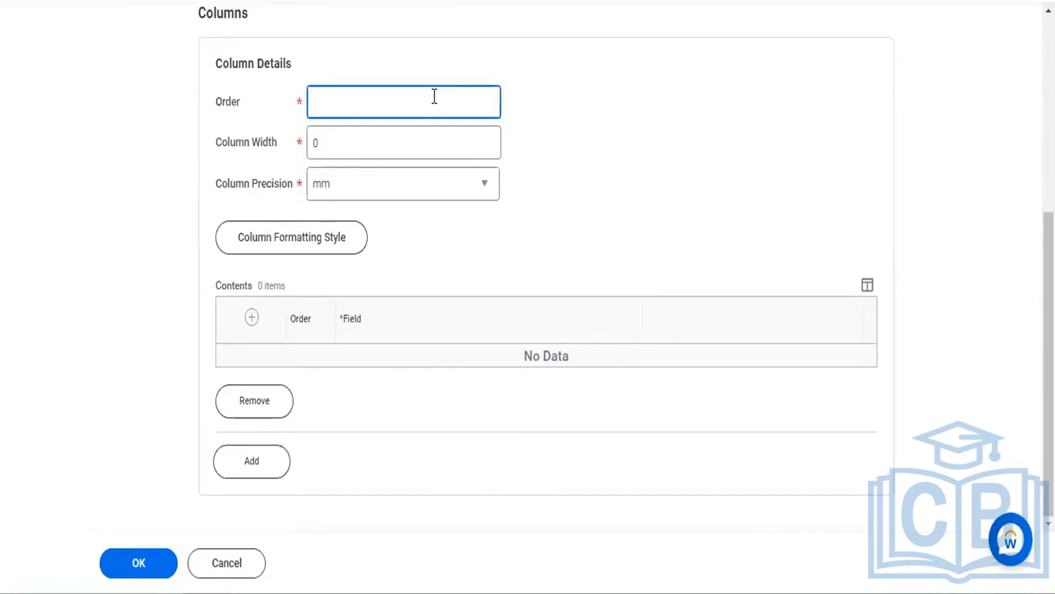
text(IBM)
click(397, 154)
key(BackSpace)
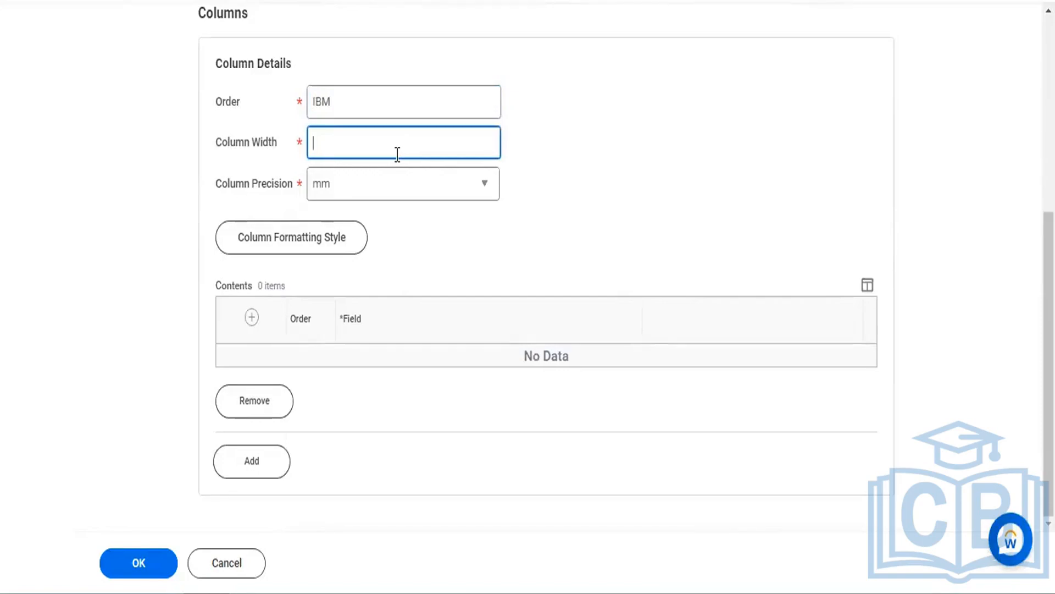
text(10)
click(462, 184)
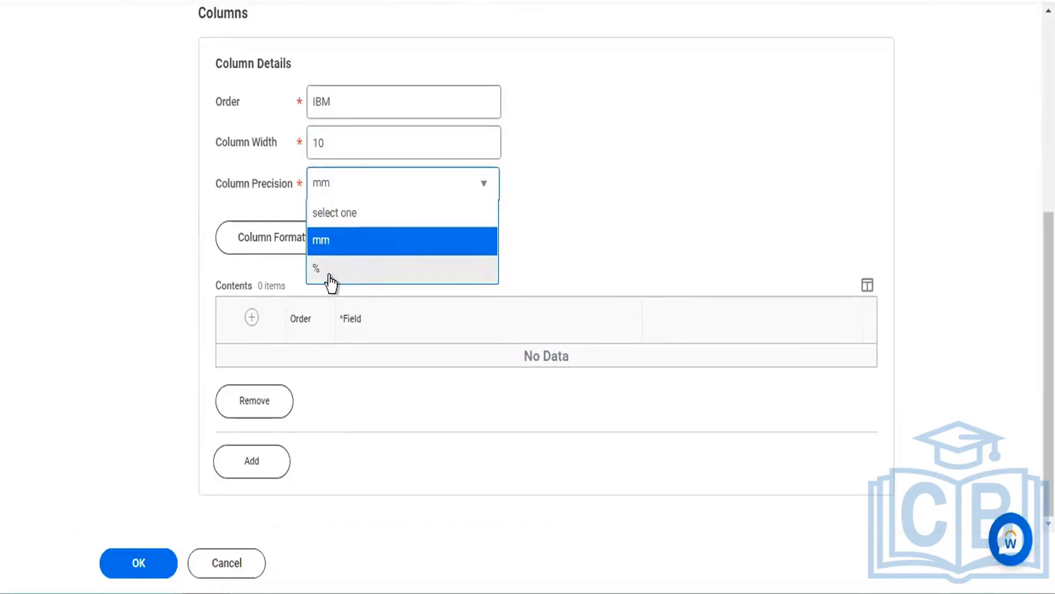
click(353, 252)
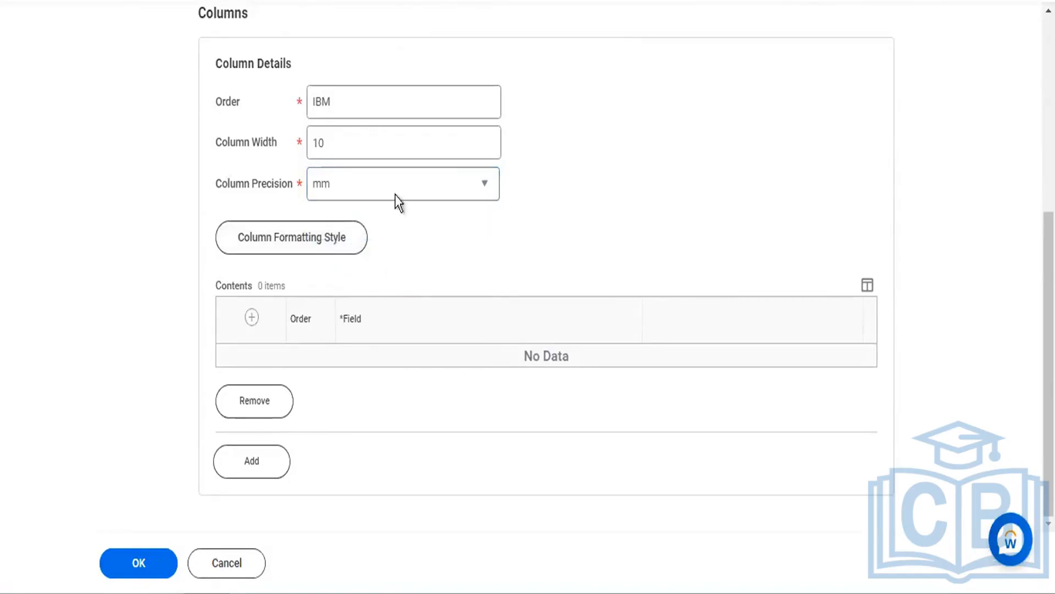
Override the alignment in the column formatting style and set the horizontal alignment to Right.
click(310, 237)
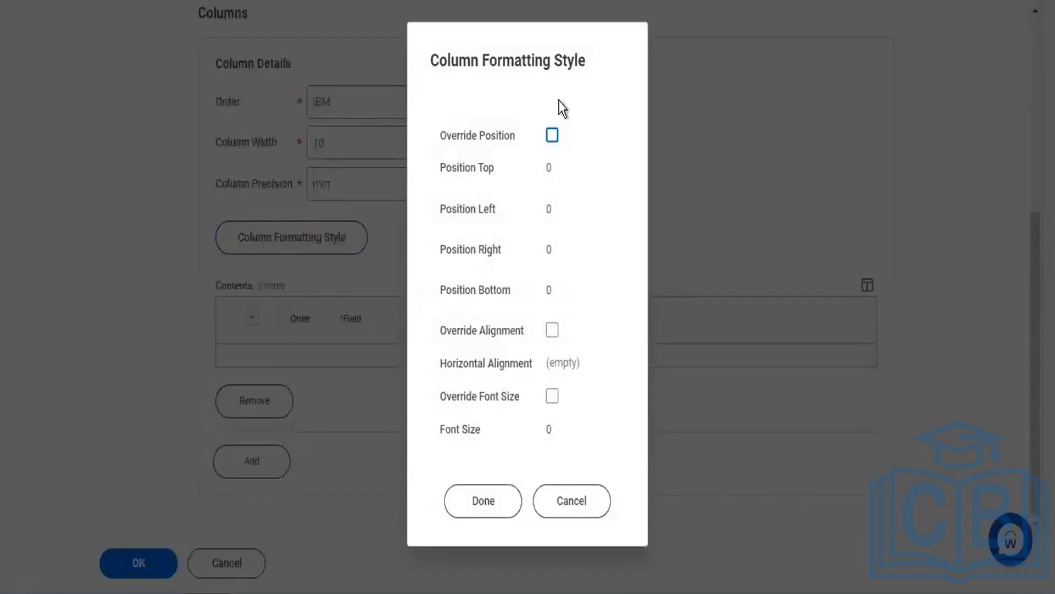
click(552, 331)
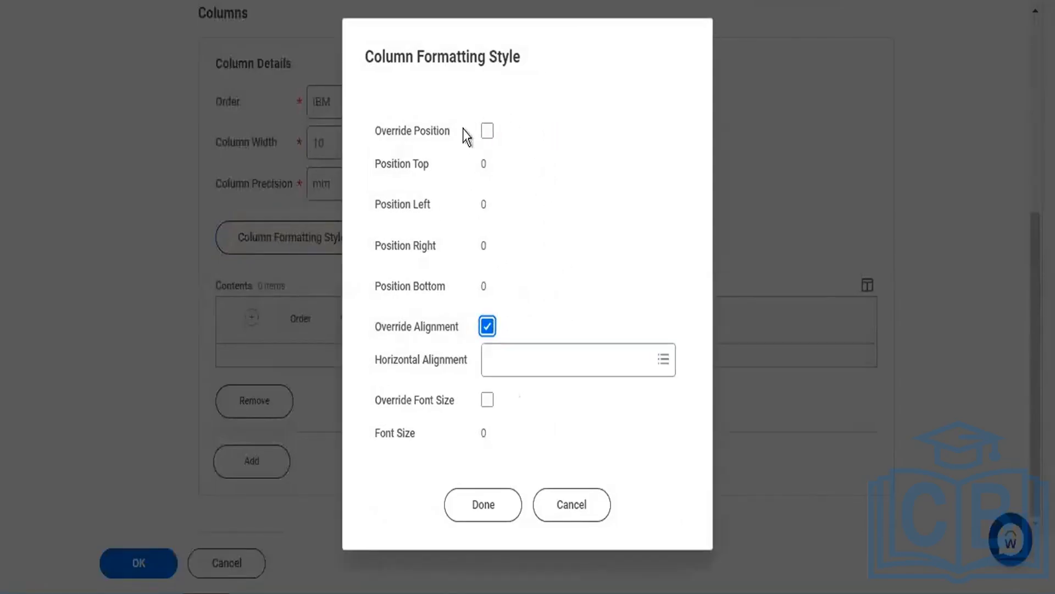
click(635, 360)
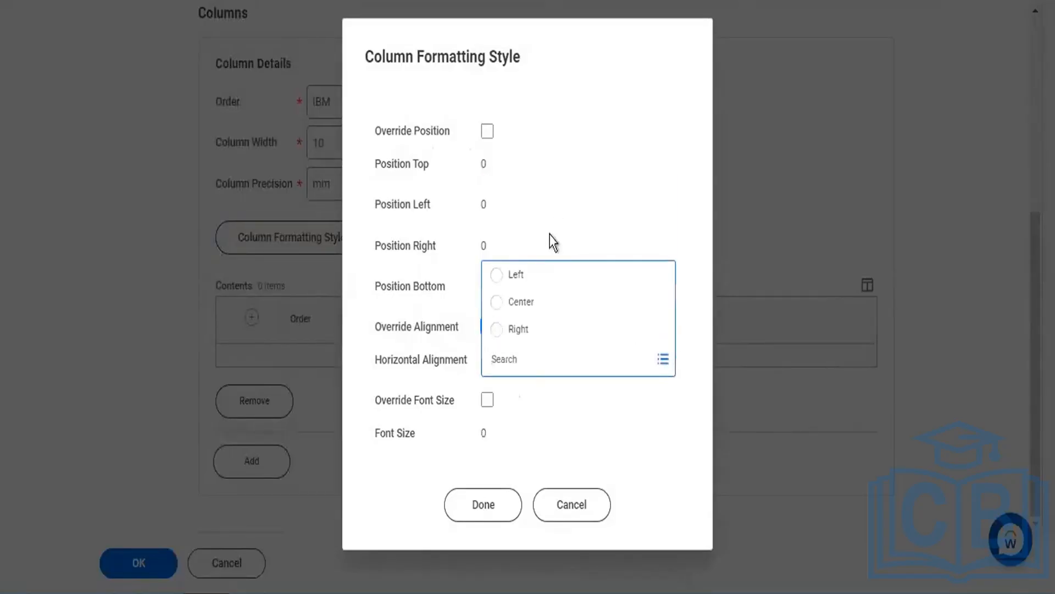
click(496, 329)
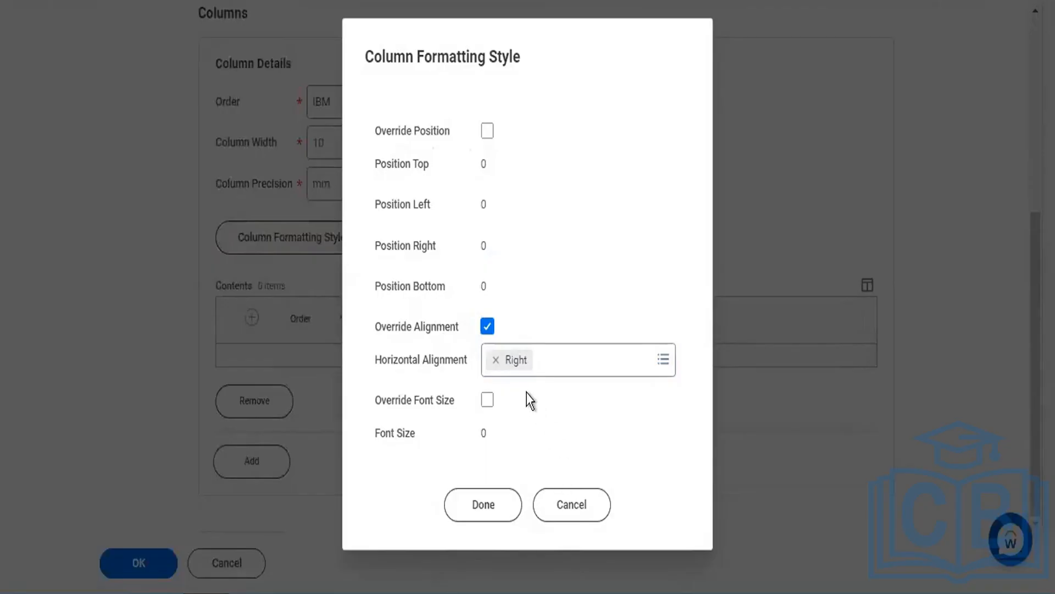
click(502, 503)
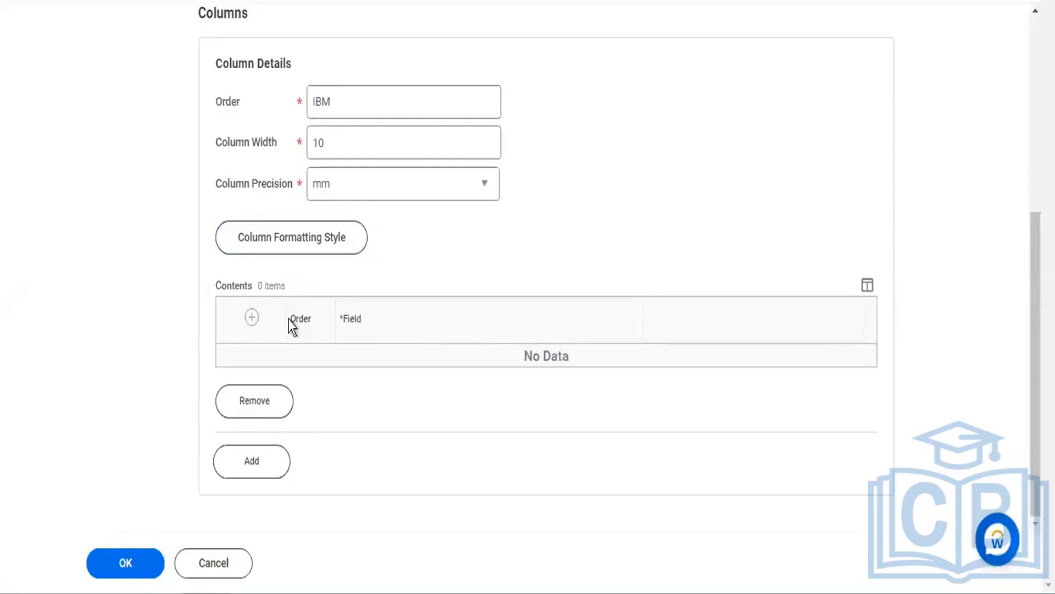
Add an item to the column's contents and look through the fields available for it.
click(252, 325)
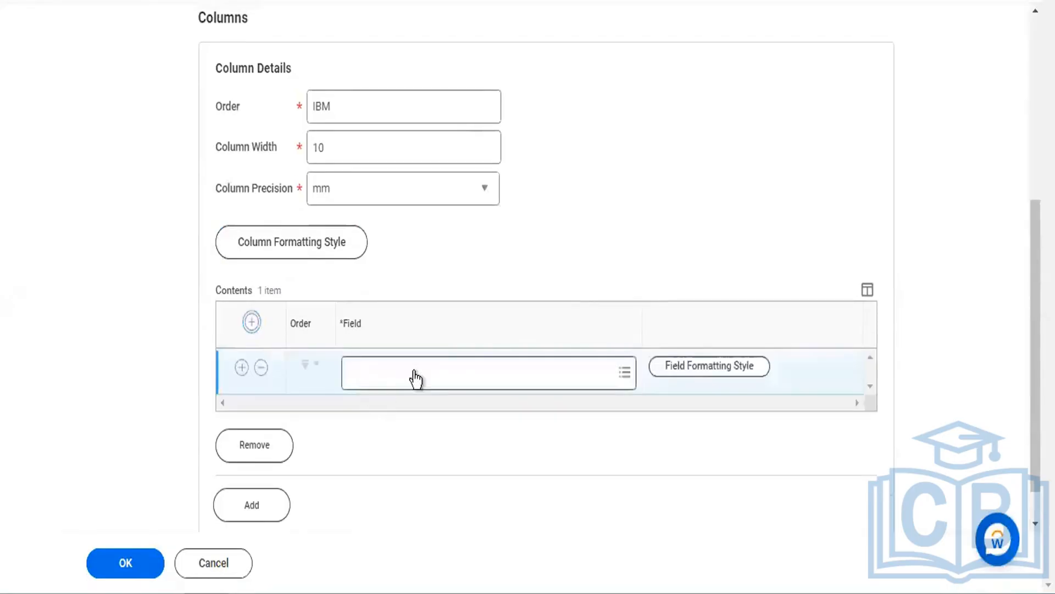
click(447, 363)
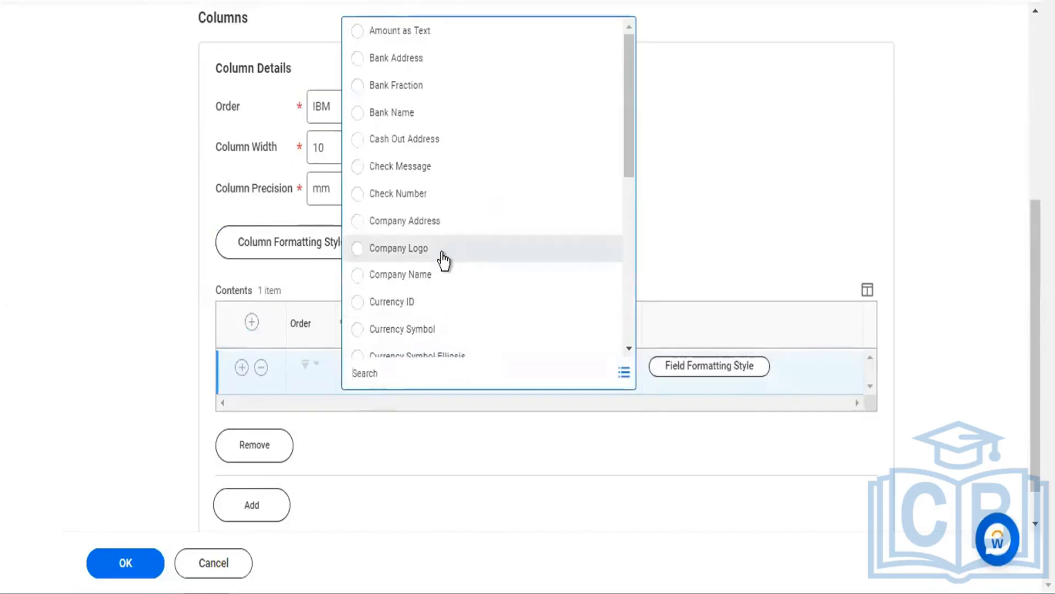
scroll(443, 260, down, 5)
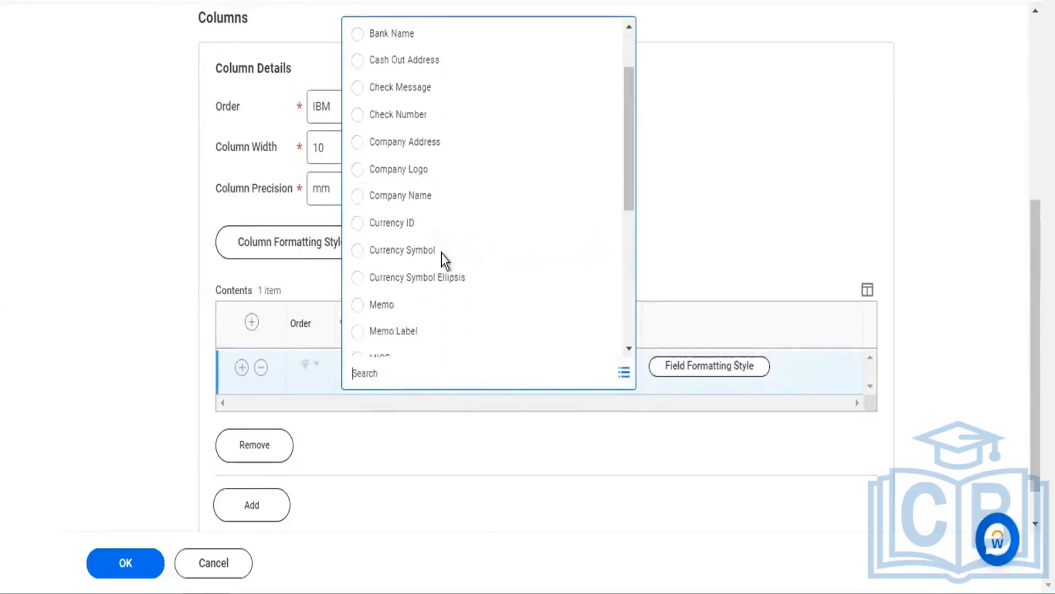
scroll(443, 259, down, 1)
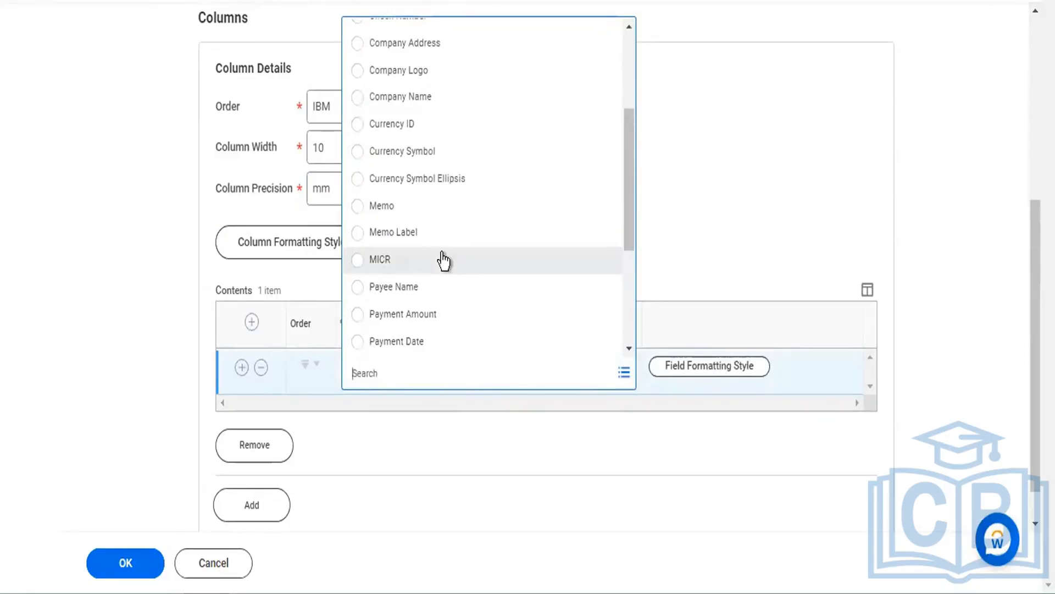
scroll(443, 259, down, 7)
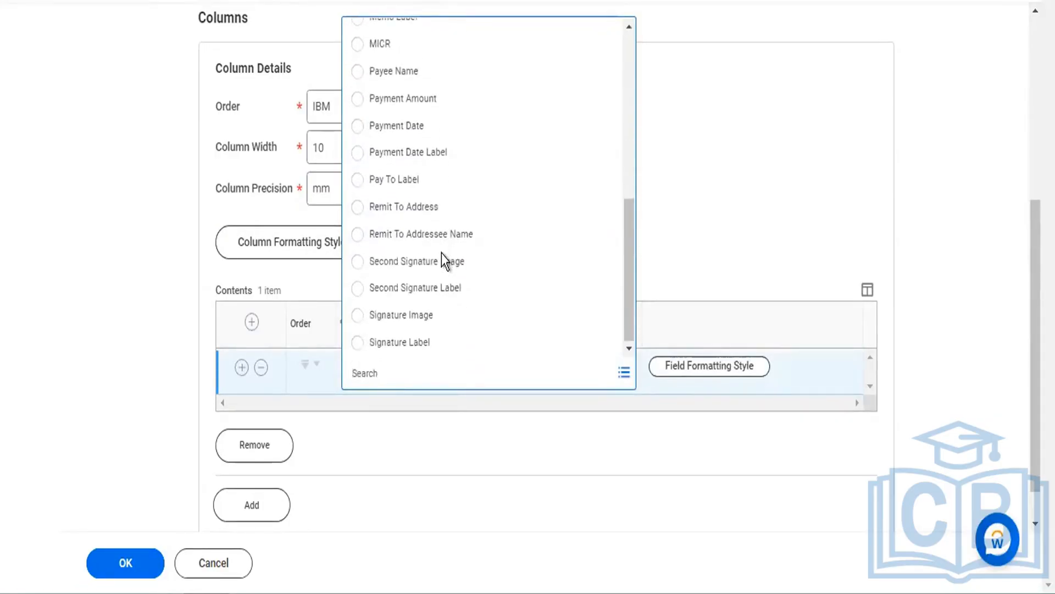
scroll(442, 254, up, 5)
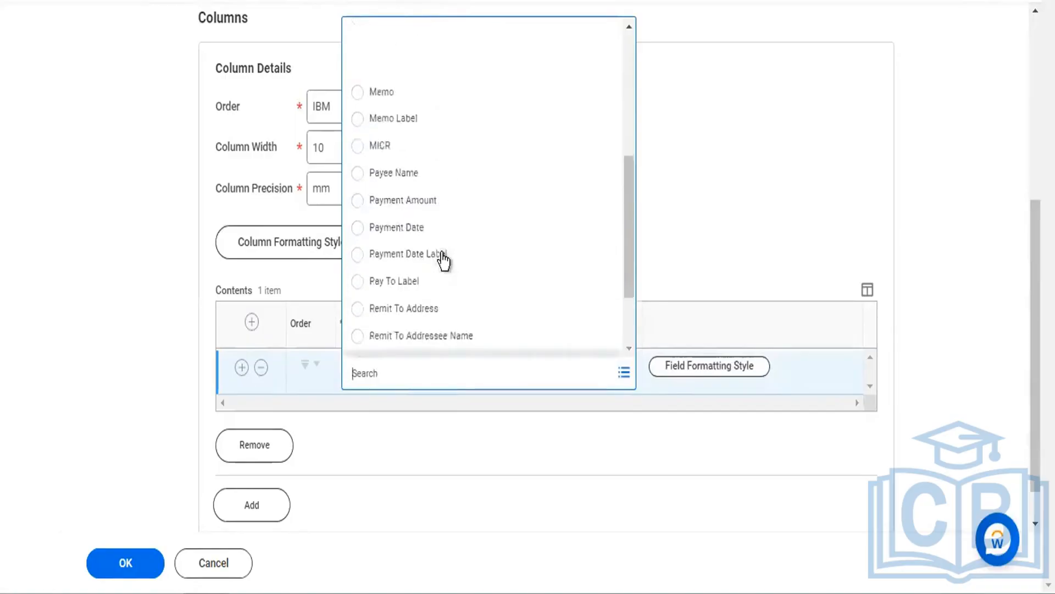
scroll(441, 258, up, 5)
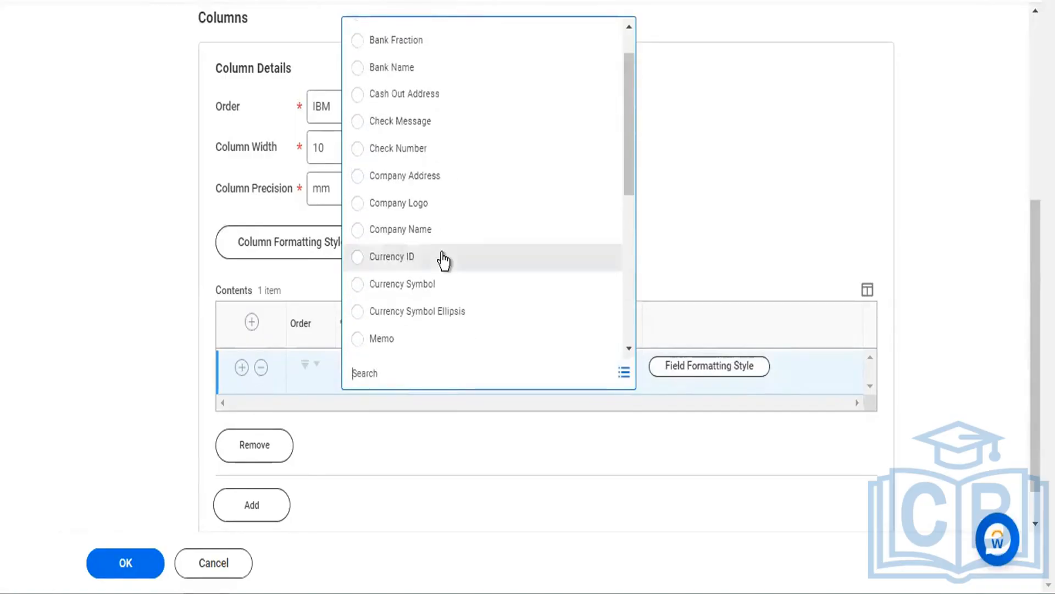
scroll(443, 260, up, 2)
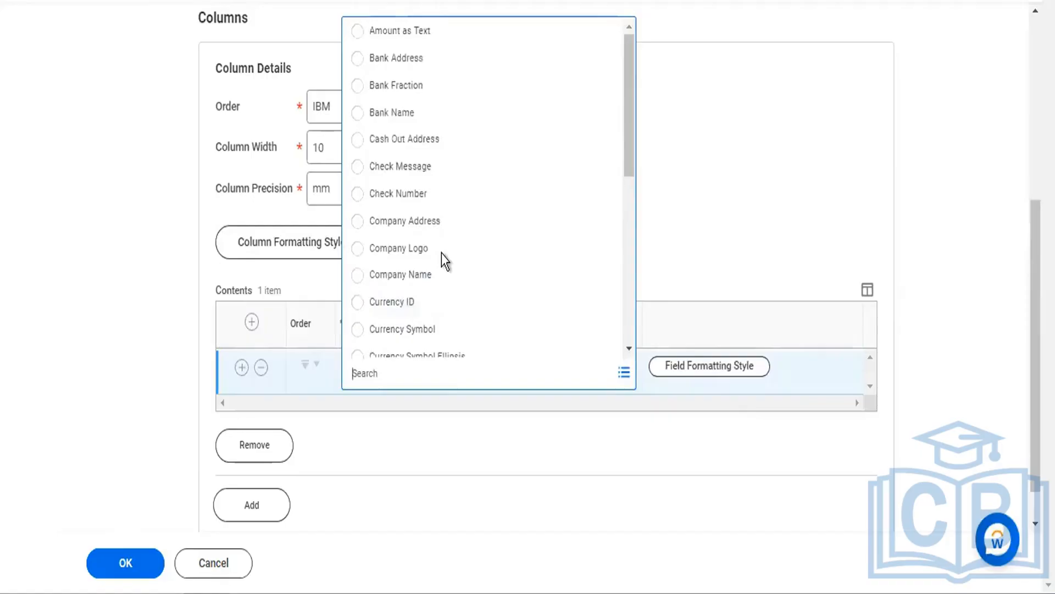
scroll(13, 127, up, 6)
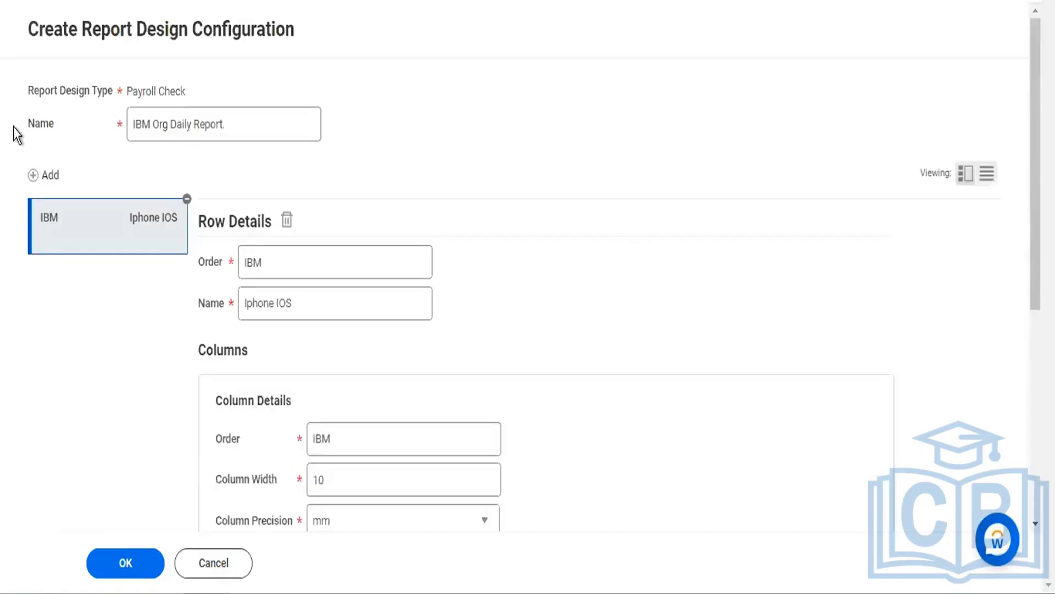
triple_click(159, 88)
scroll(506, 340, down, 5)
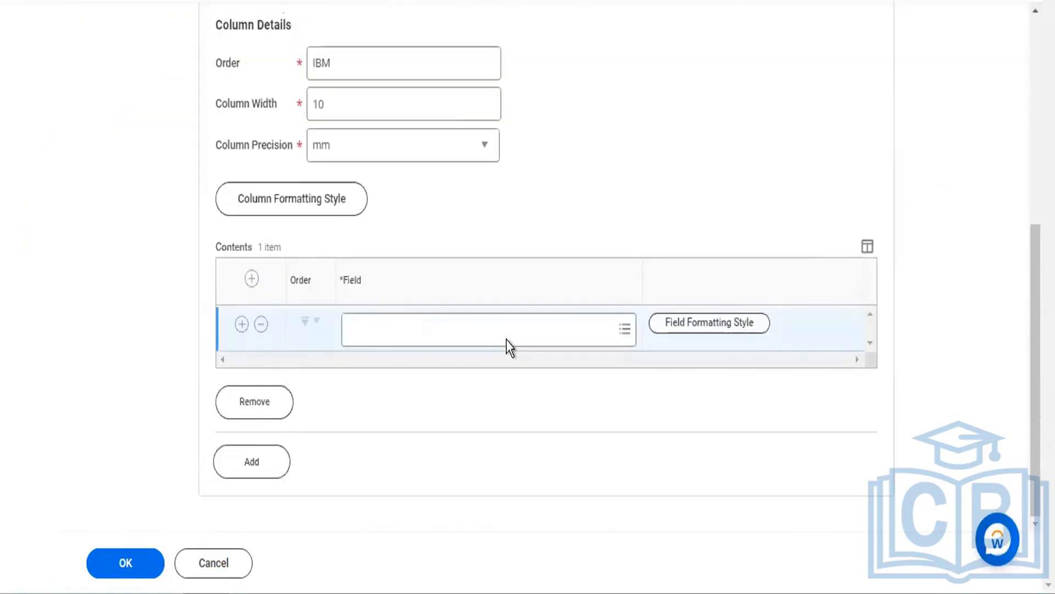
Set the first contents item's field to Company Name and add a second item with the field Currency ID.
click(467, 336)
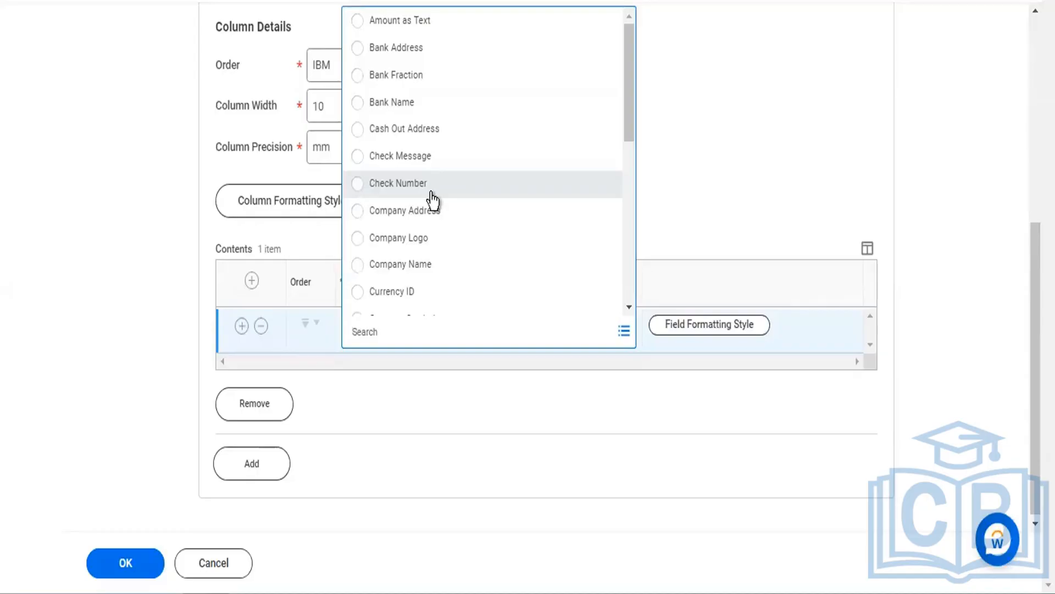
scroll(431, 194, down, 5)
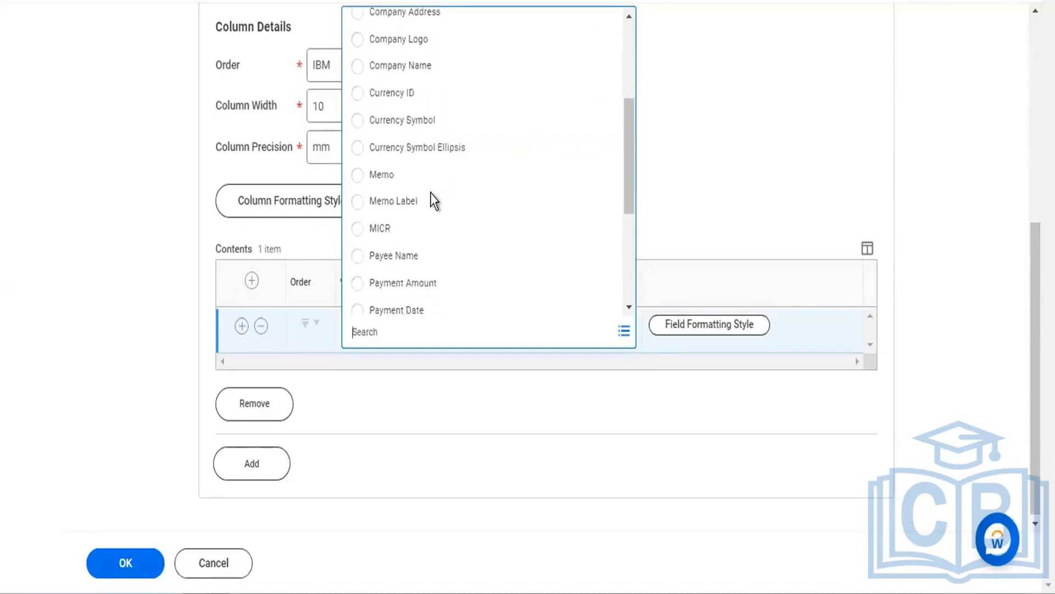
click(357, 66)
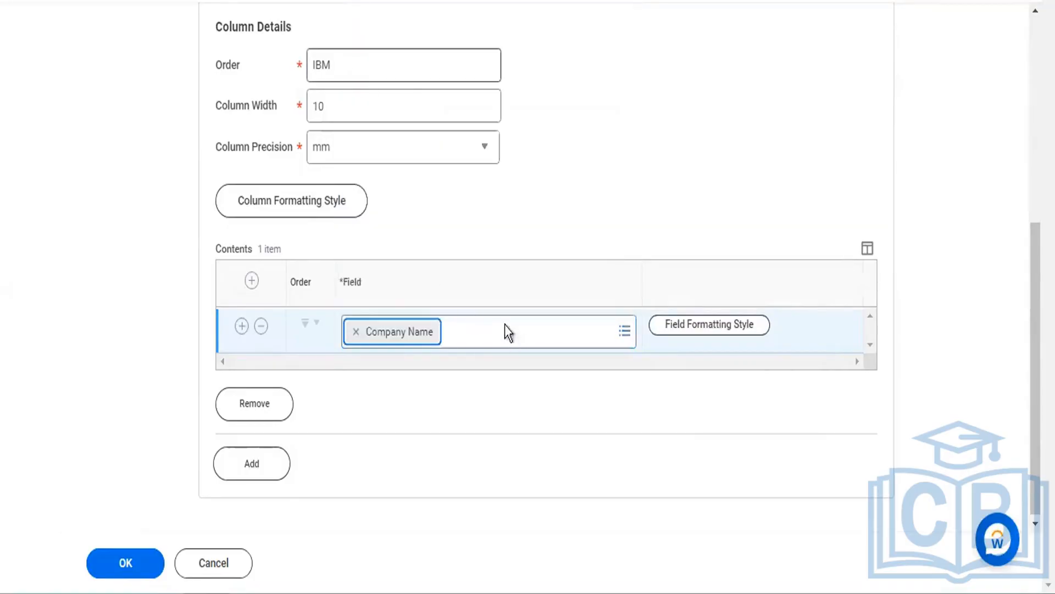
click(251, 281)
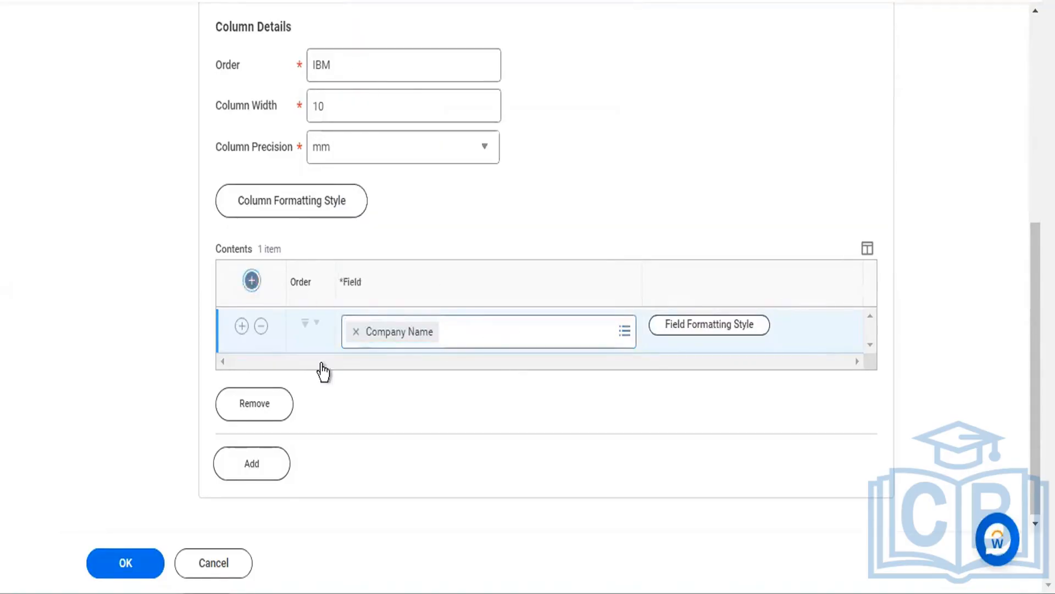
click(488, 340)
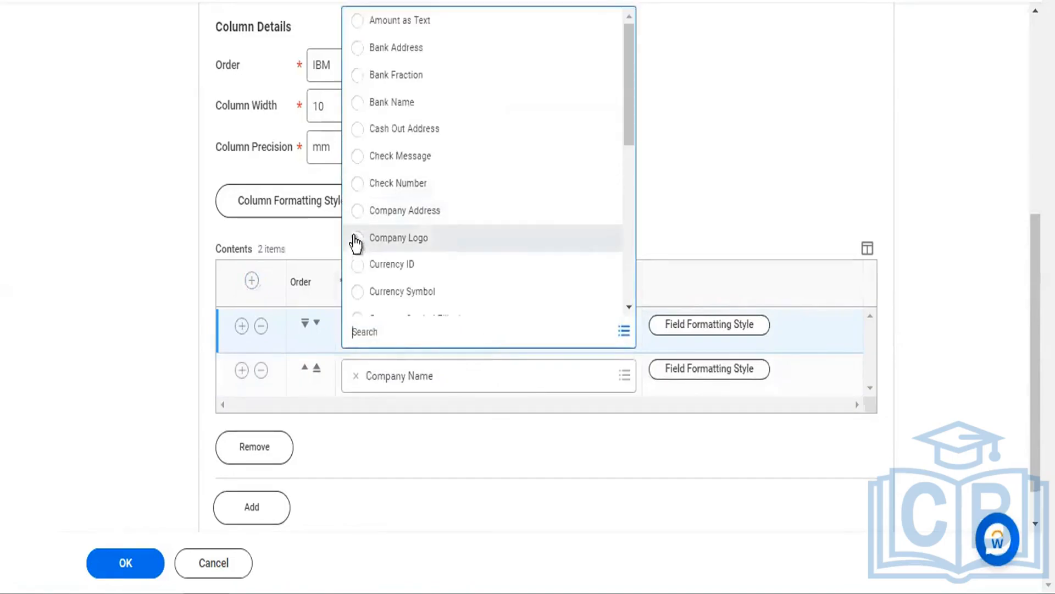
click(355, 265)
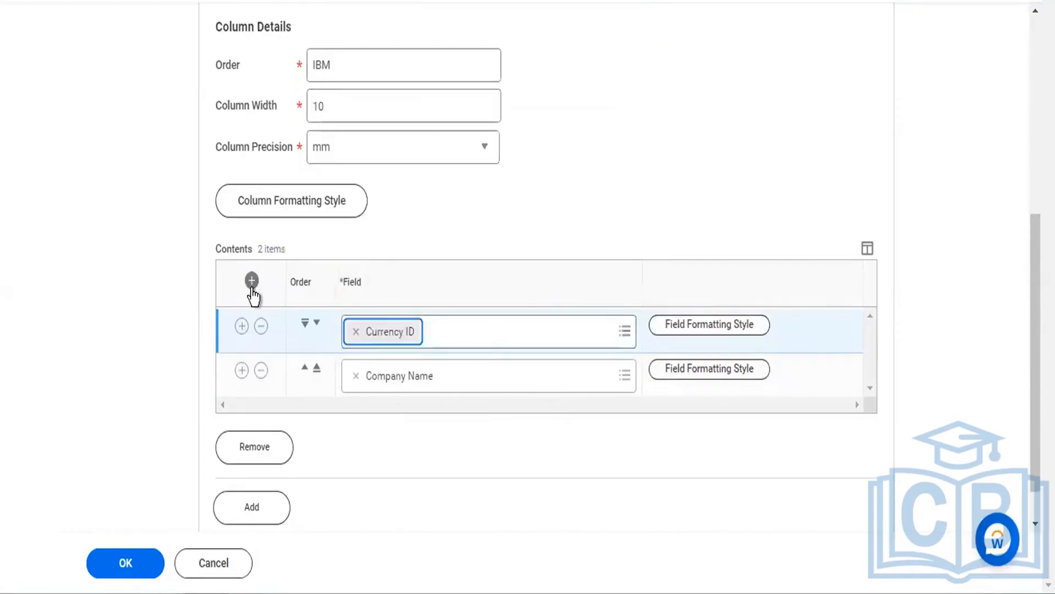
Add two more items to the column's contents with the fields Payee Name and Payment Date.
click(251, 282)
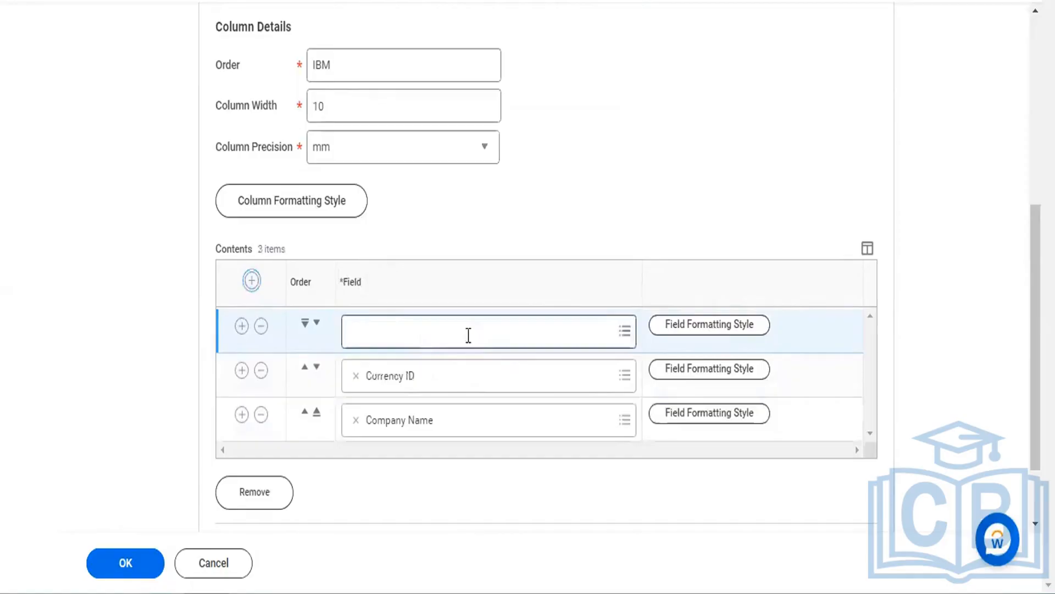
click(469, 337)
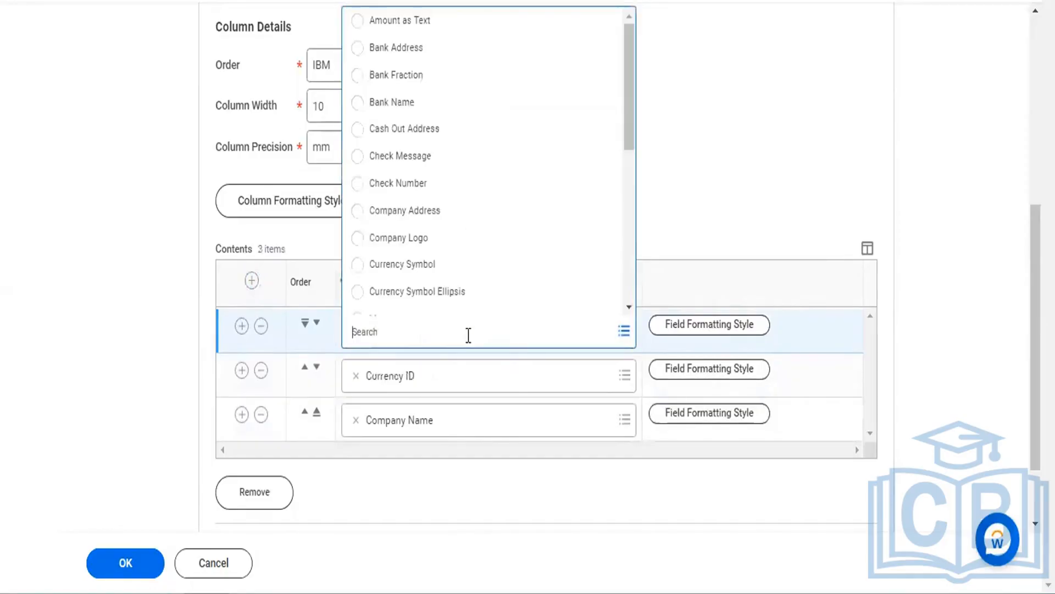
scroll(433, 239, down, 3)
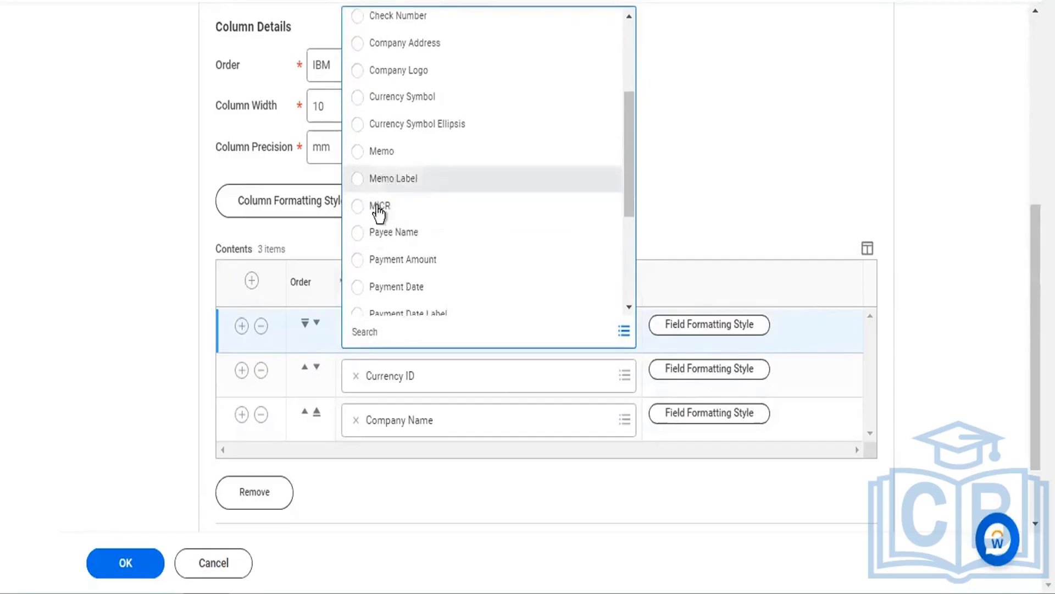
click(359, 232)
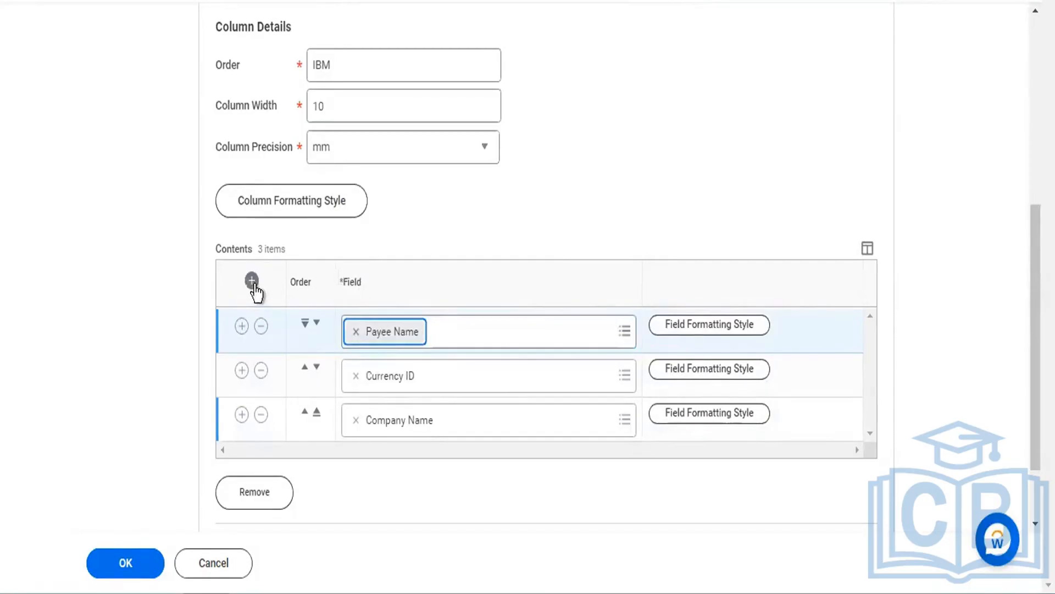
click(251, 281)
click(475, 332)
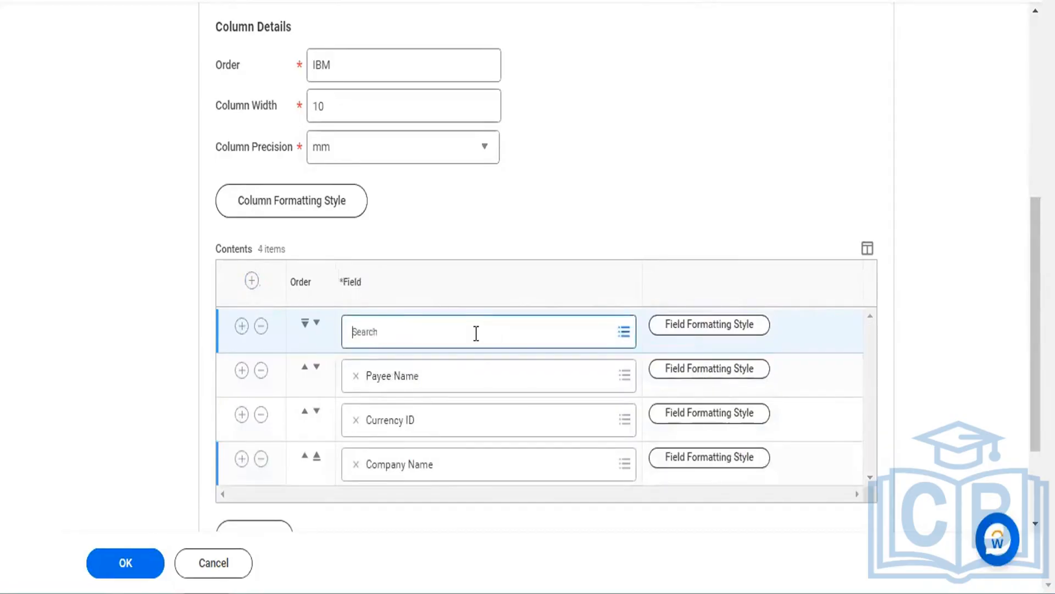
scroll(385, 194, down, 5)
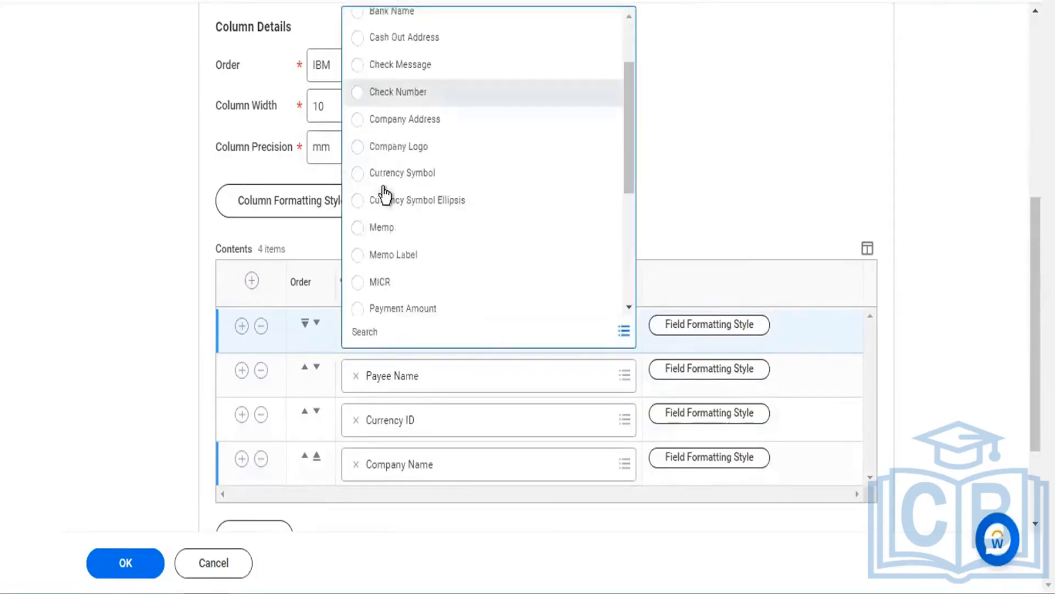
scroll(383, 194, down, 1)
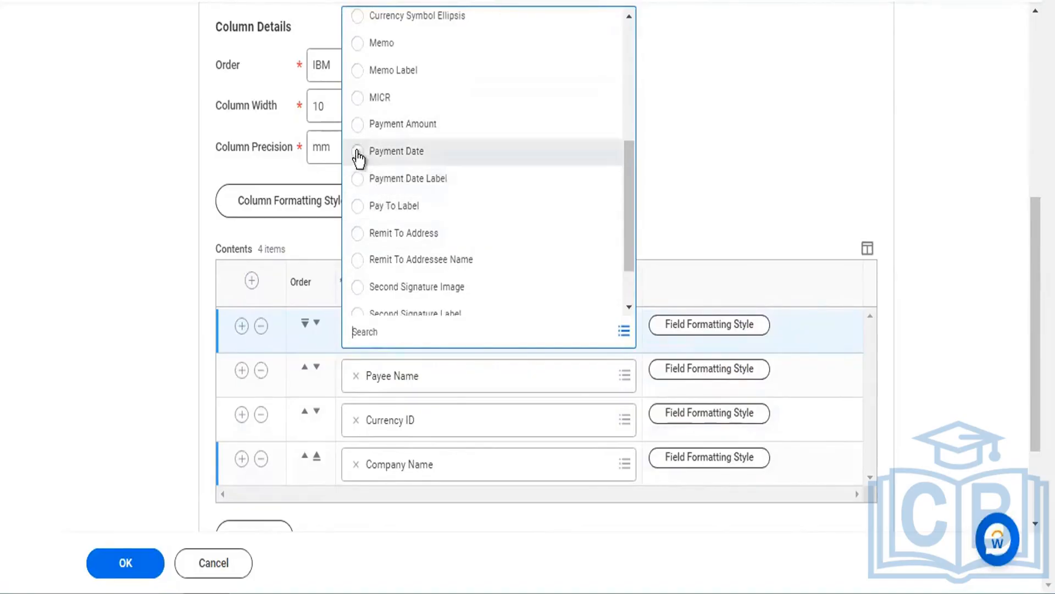
click(357, 154)
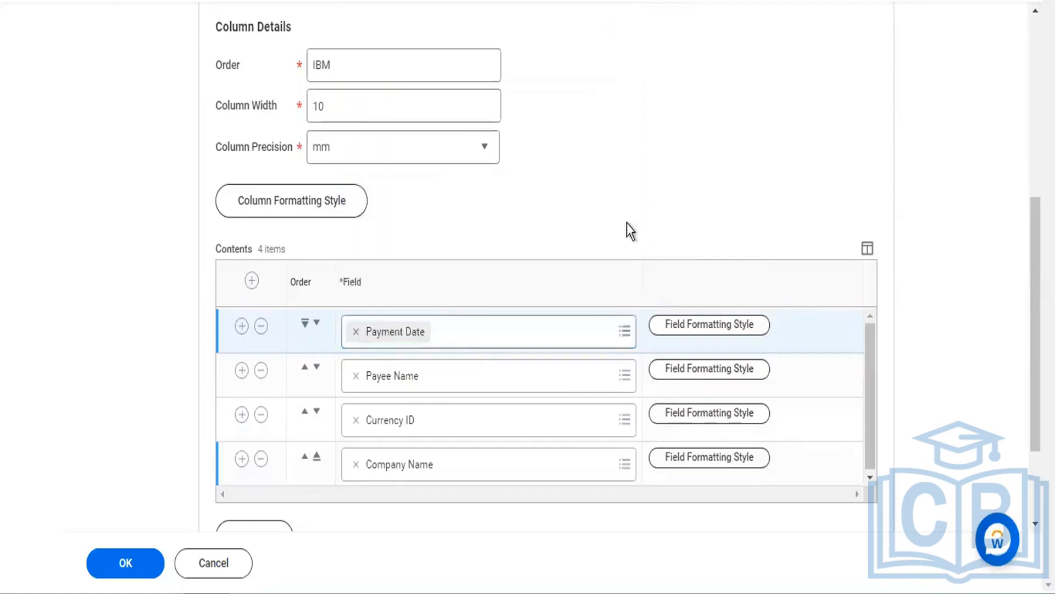
Override the position in the Payment Date field's formatting style and set its top and left positions to 1.
scroll(627, 222, down, 3)
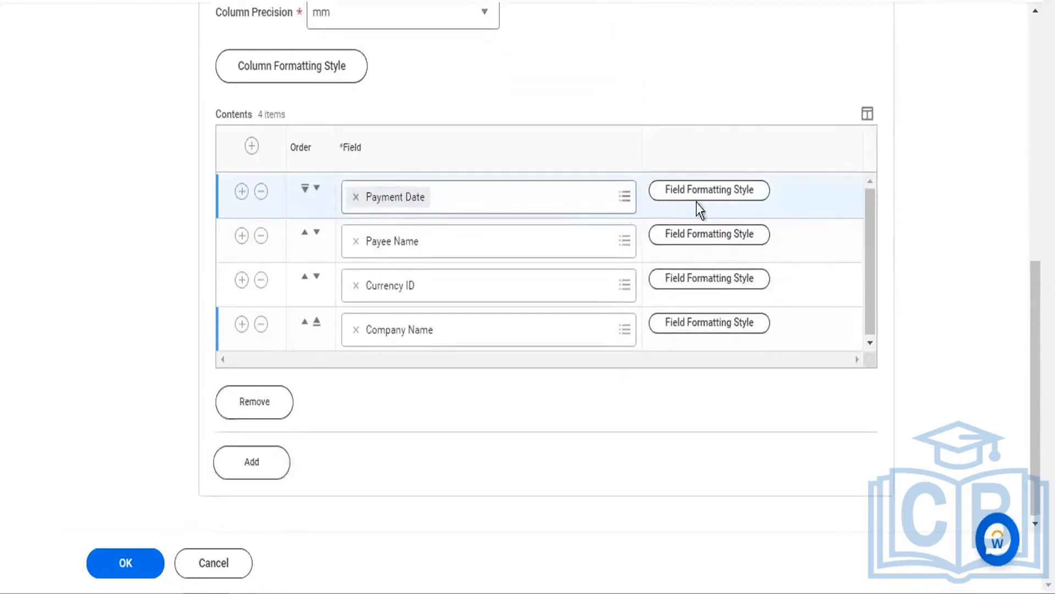
click(706, 205)
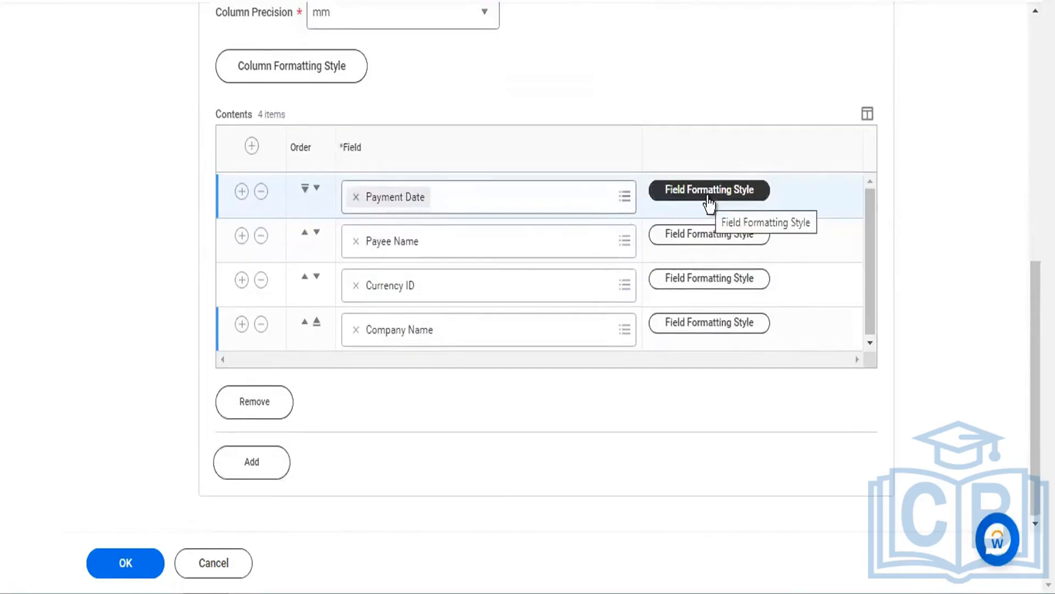
click(708, 198)
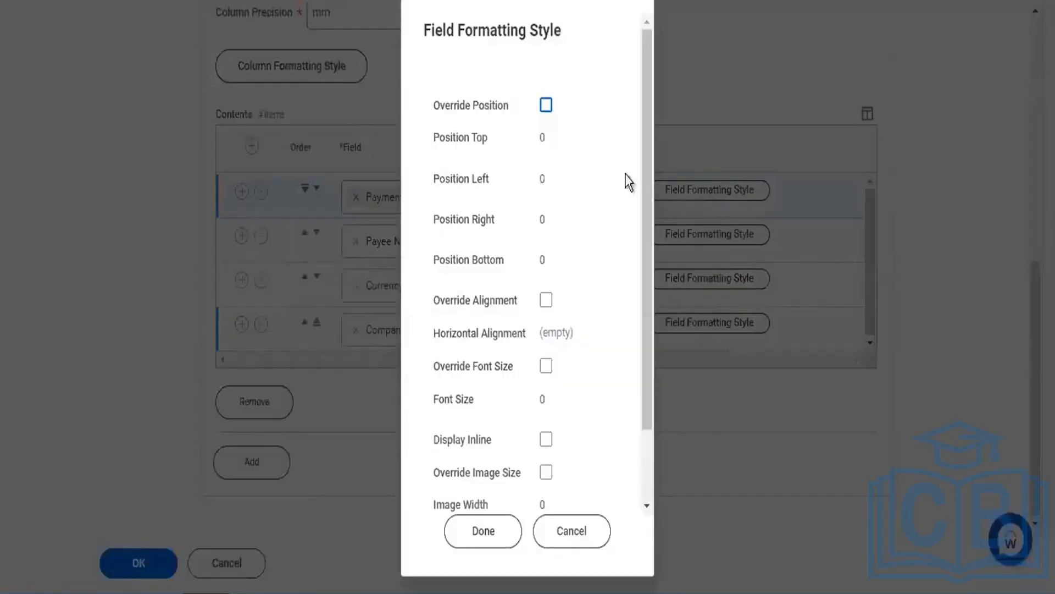
click(547, 105)
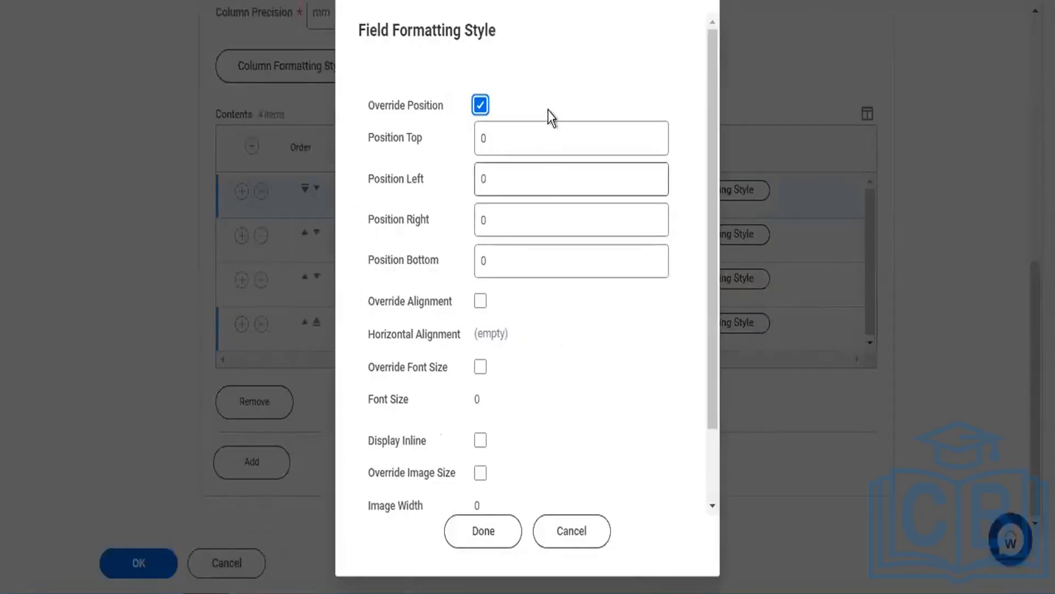
click(536, 136)
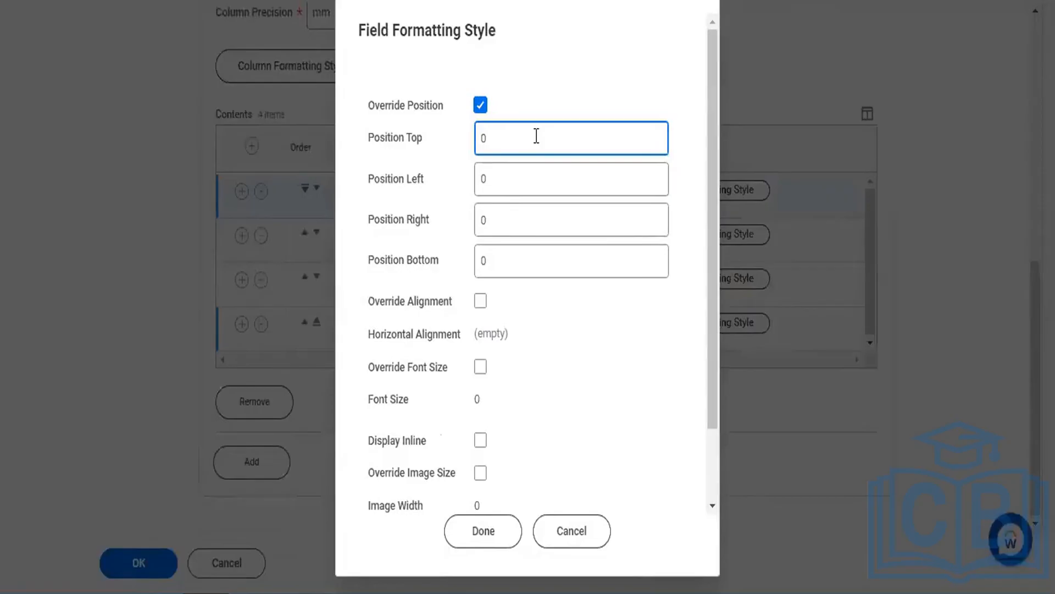
key(BackSpace)
text(1)
click(516, 187)
key(BackSpace)
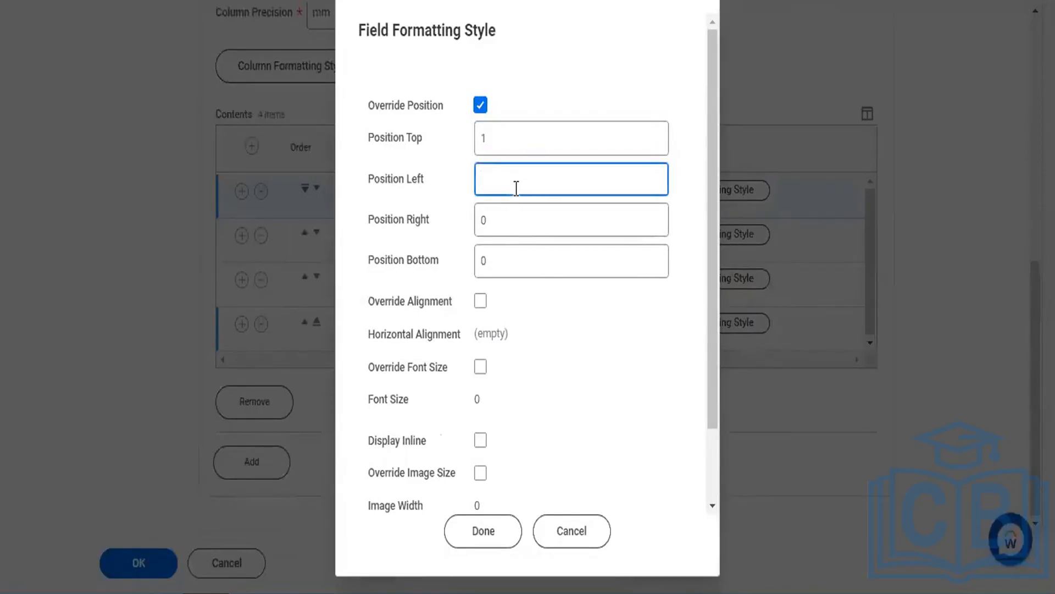
text(1)
Set the Payment Date field's right position to 1 and accept the field formatting style.
click(504, 219)
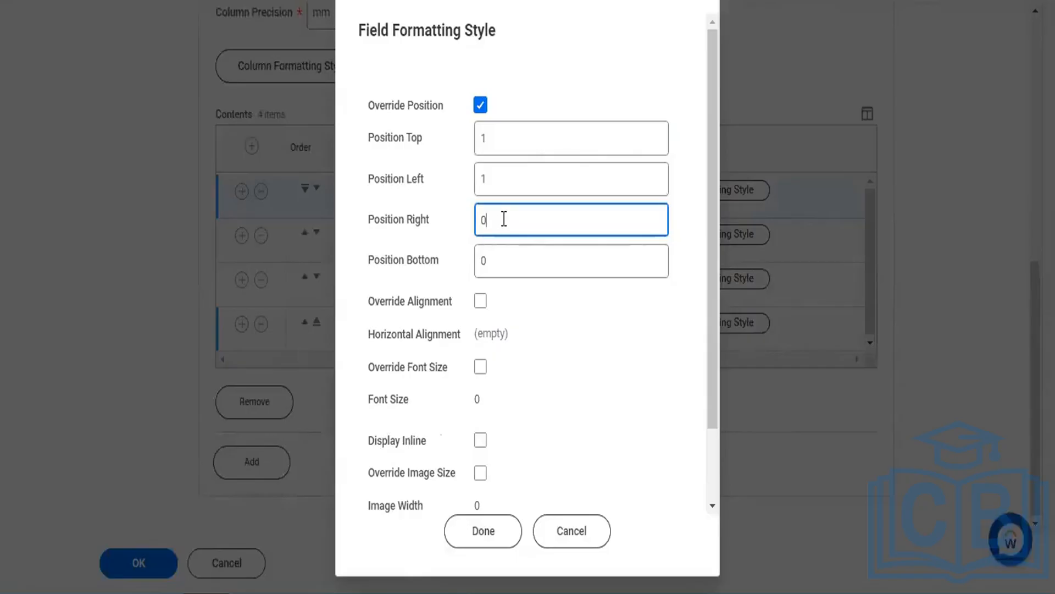
key(BackSpace)
text(1)
click(502, 250)
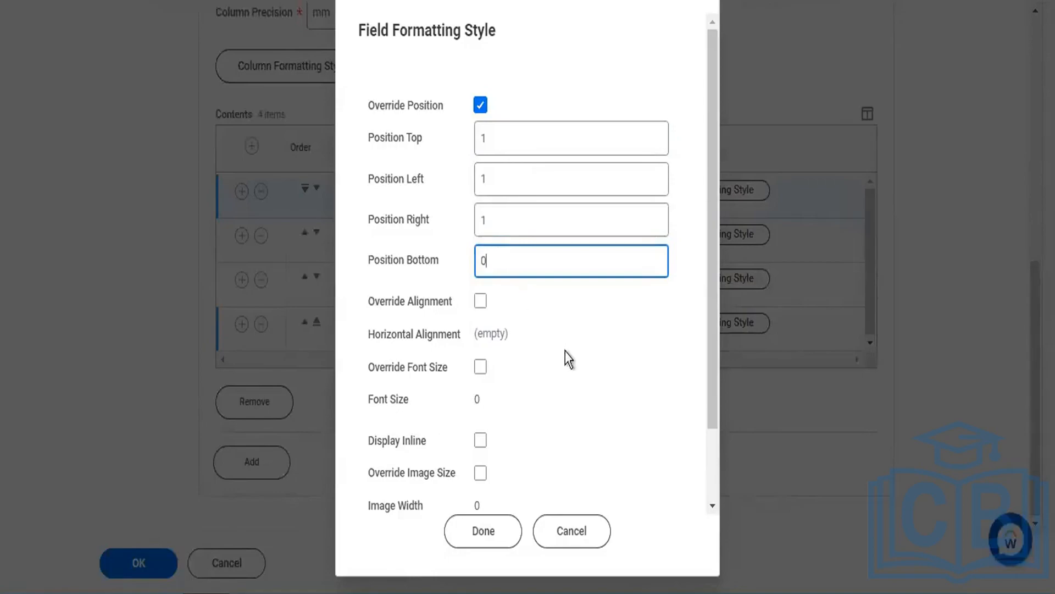
scroll(565, 352, down, 2)
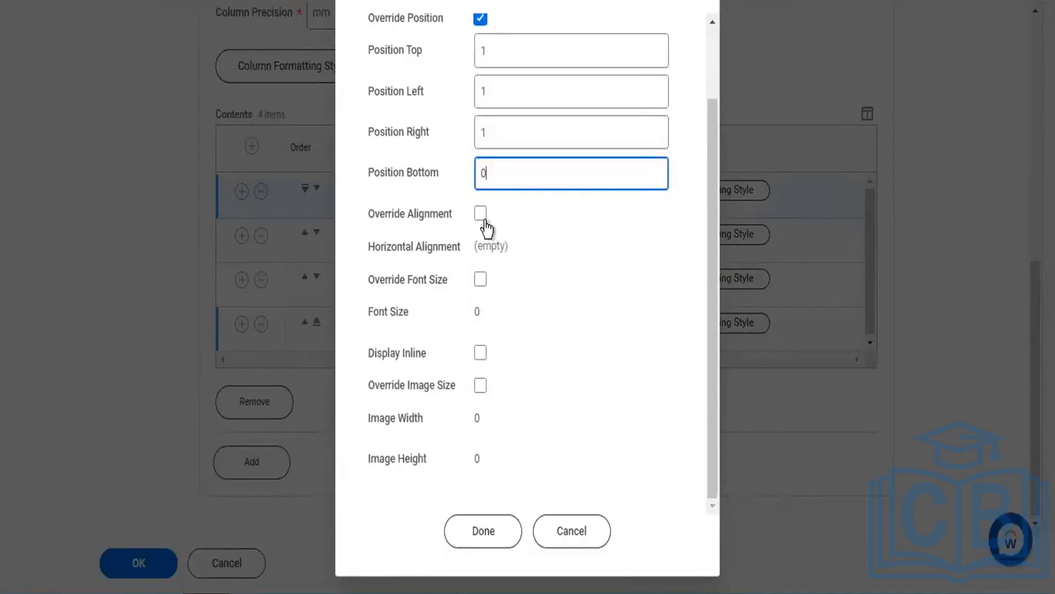
click(483, 534)
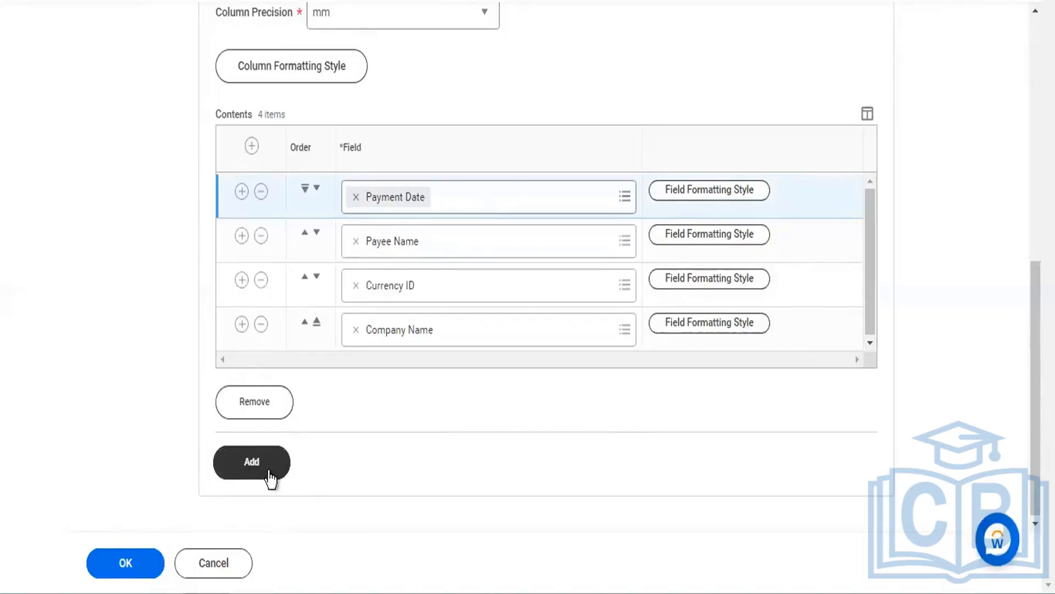
click(268, 479)
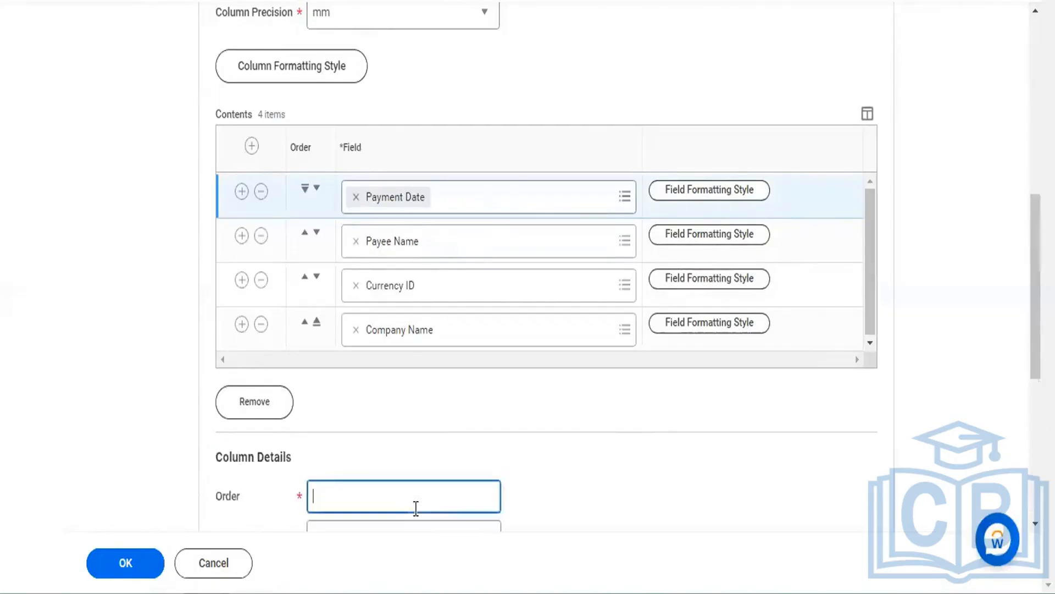
scroll(533, 454, down, 5)
scroll(532, 454, down, 2)
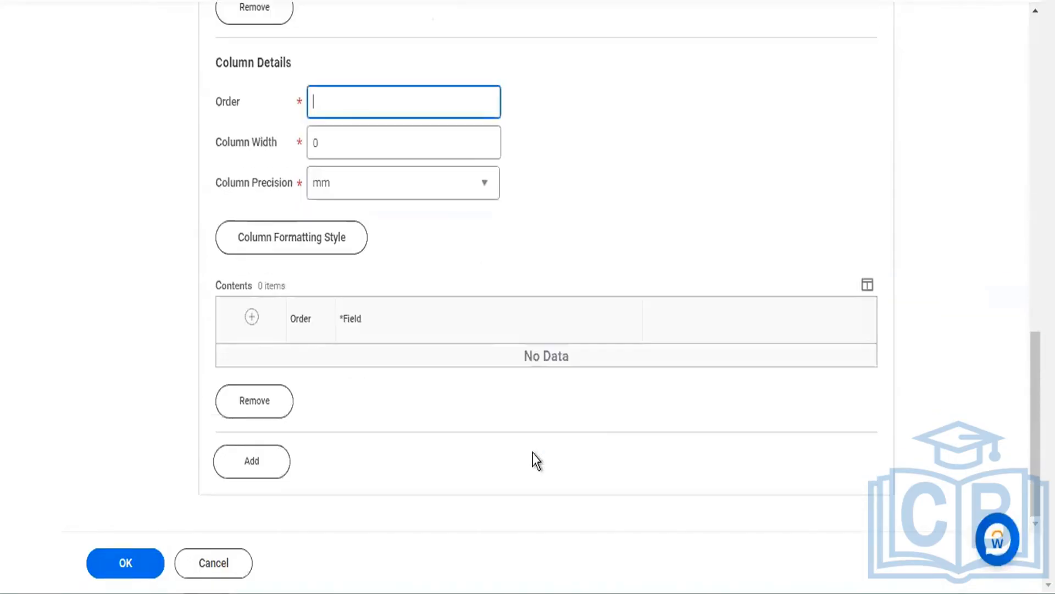
click(265, 414)
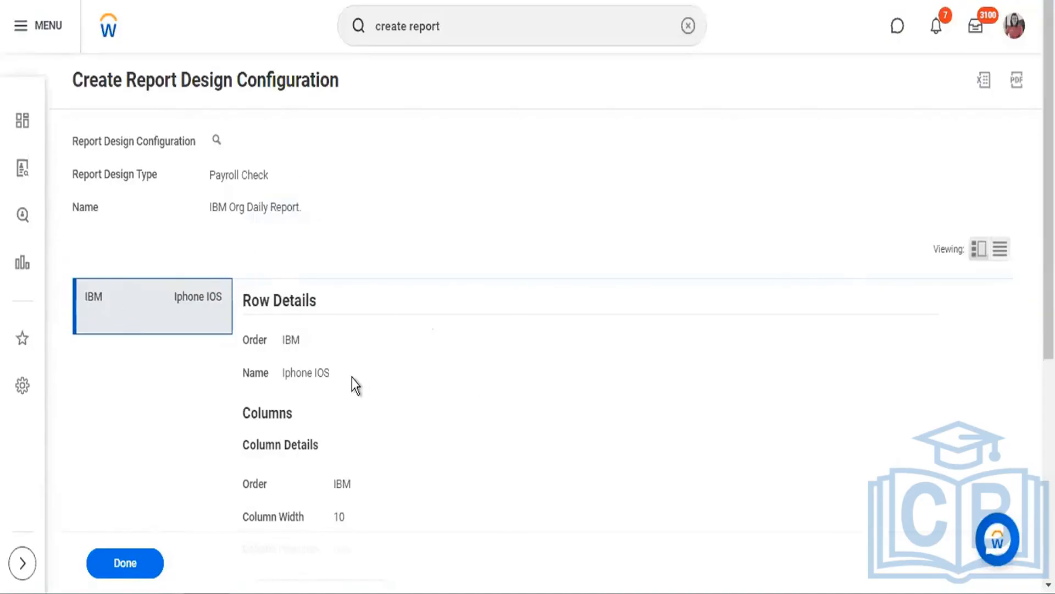
Review the created report design configuration, export the whole page to Excel and download the file.
scroll(351, 377, down, 6)
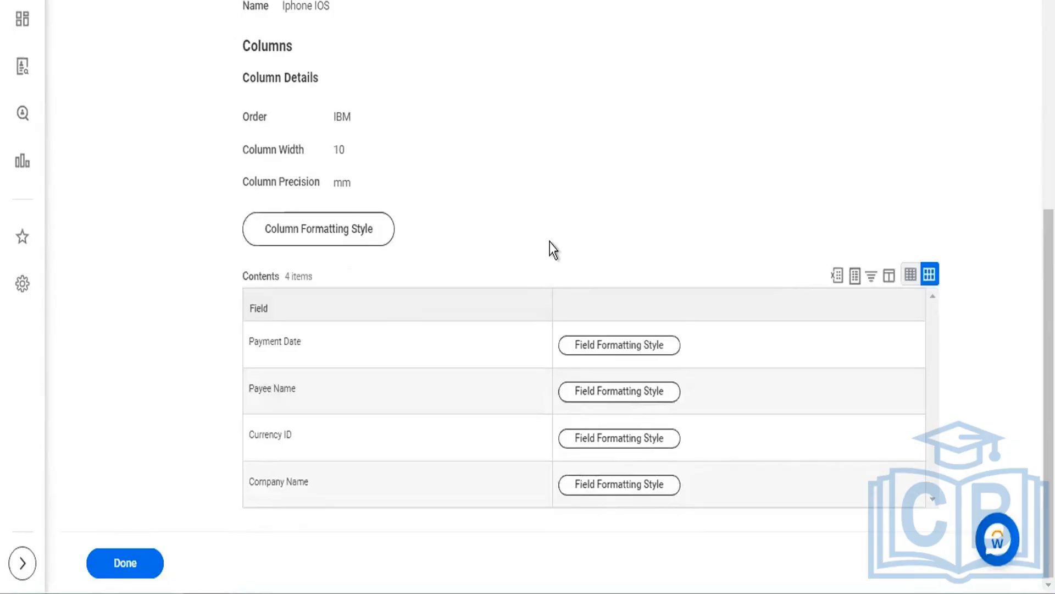
scroll(551, 249, up, 6)
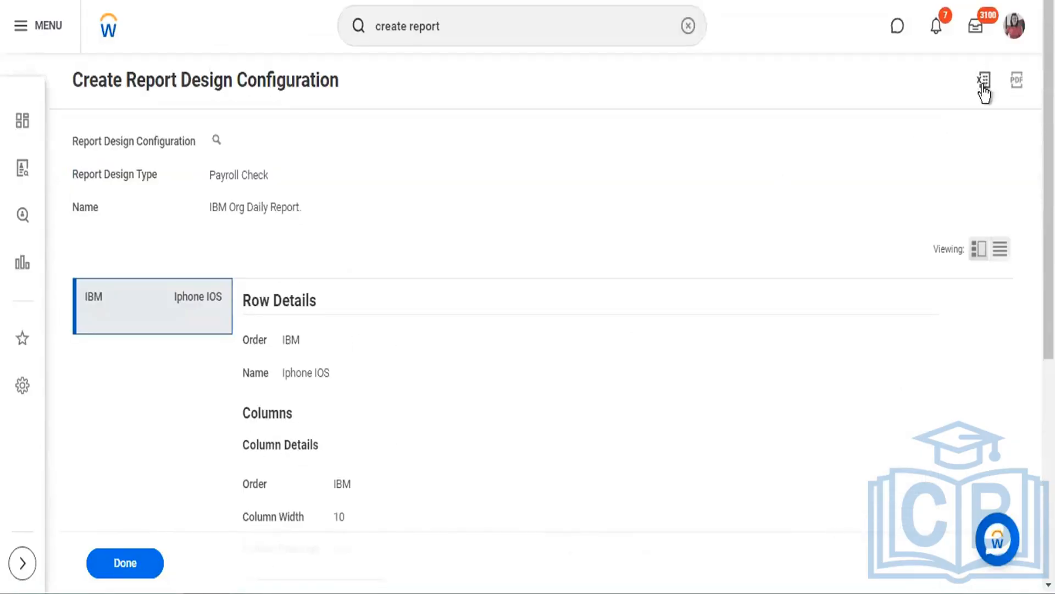
click(981, 86)
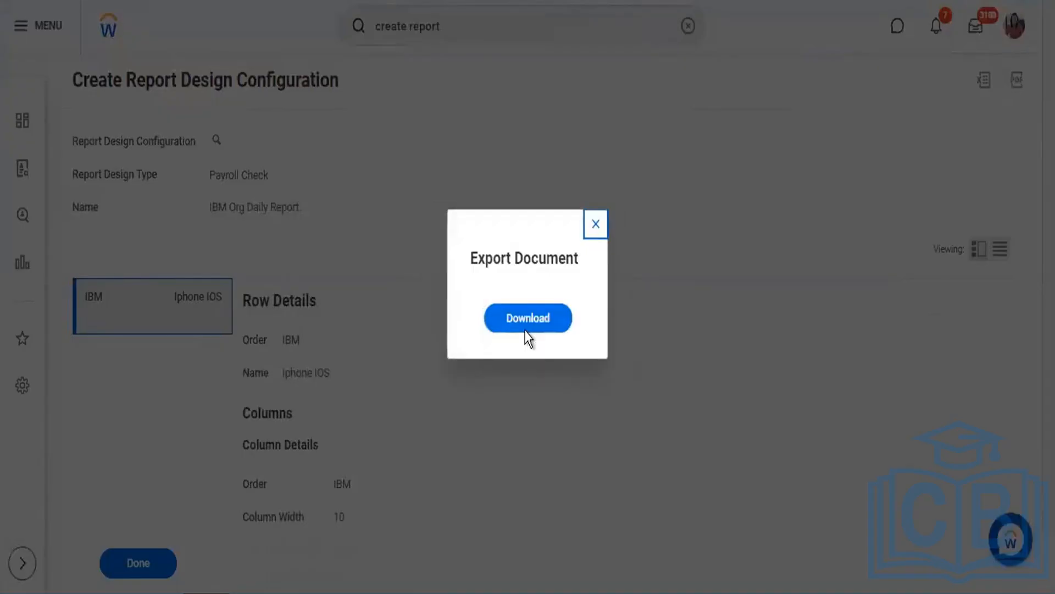
click(525, 327)
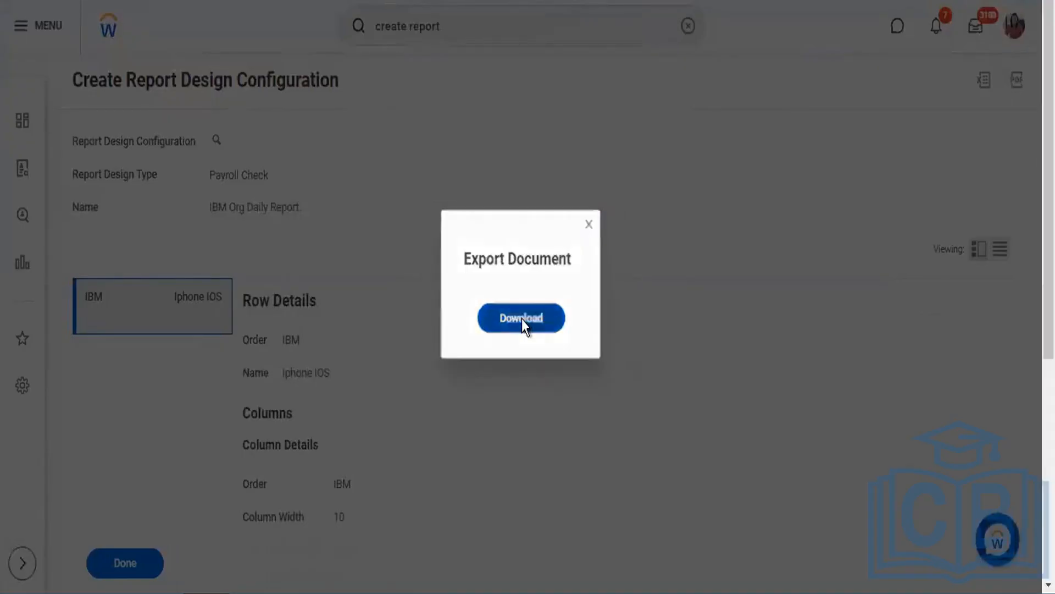
Export the column's contents table to Excel and download the file.
scroll(624, 339, down, 7)
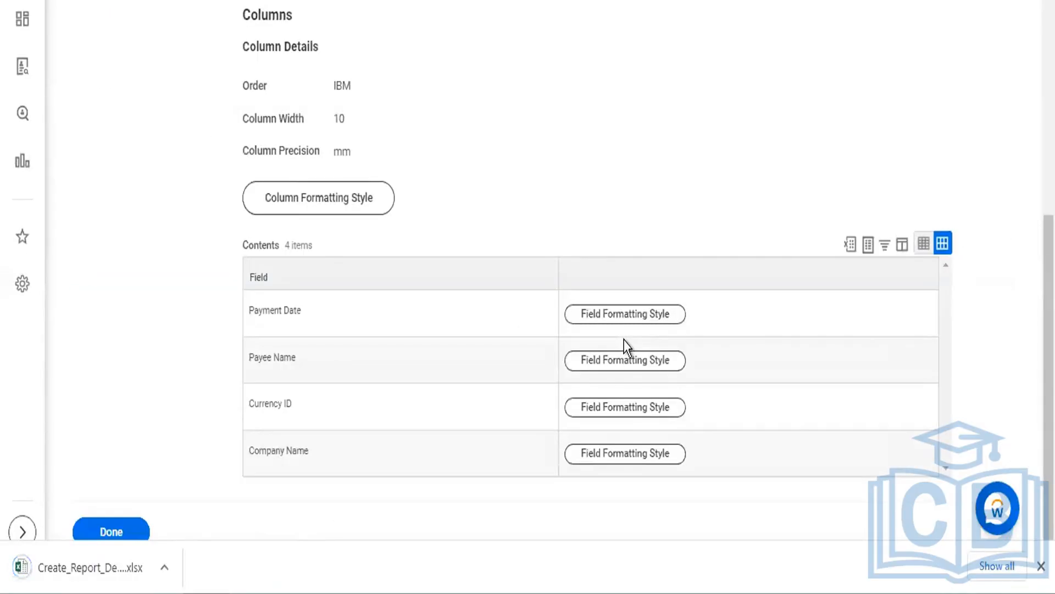
click(851, 242)
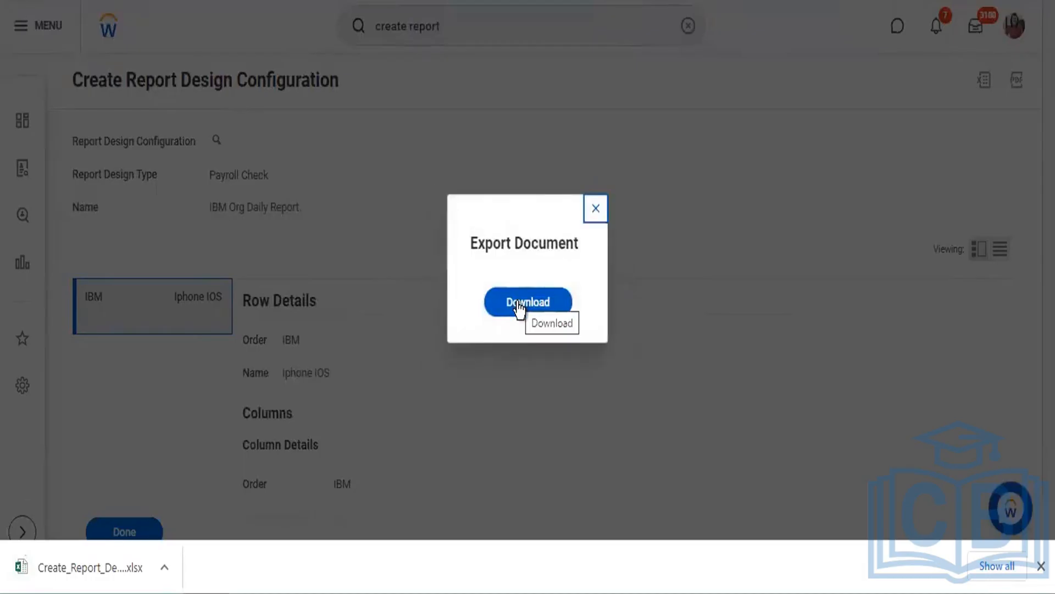
click(517, 305)
scroll(560, 346, down, 7)
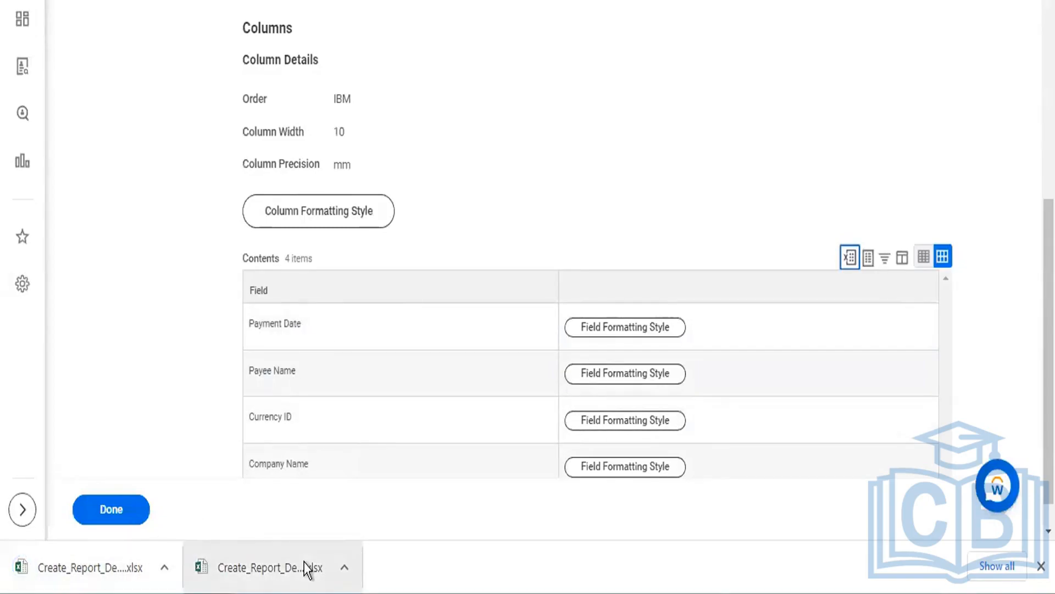
scroll(494, 214, down, 1)
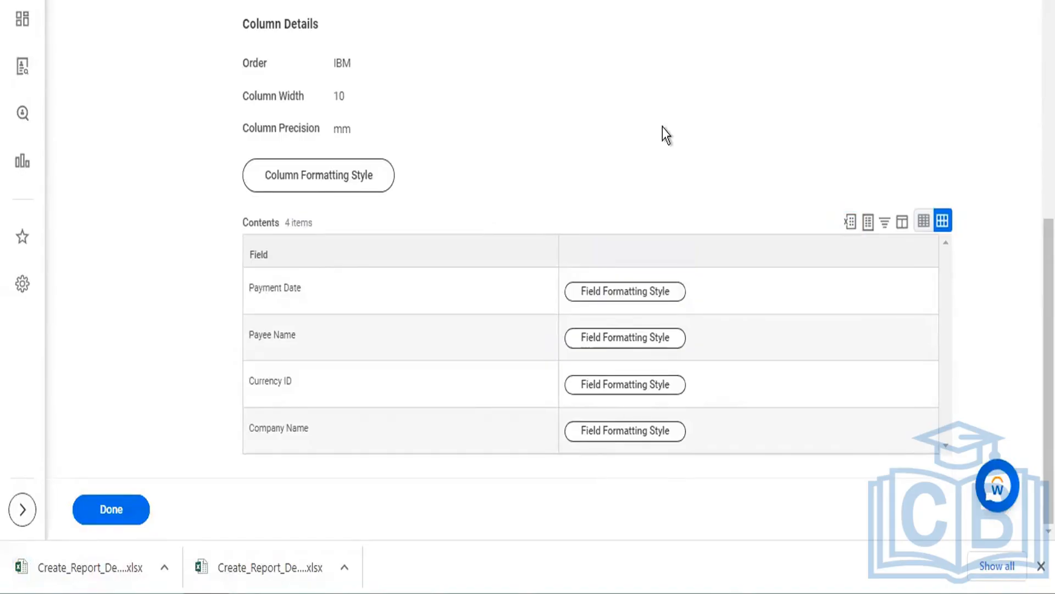
Review the IBM Org Daily Report design configuration once more and finish it.
scroll(661, 127, up, 8)
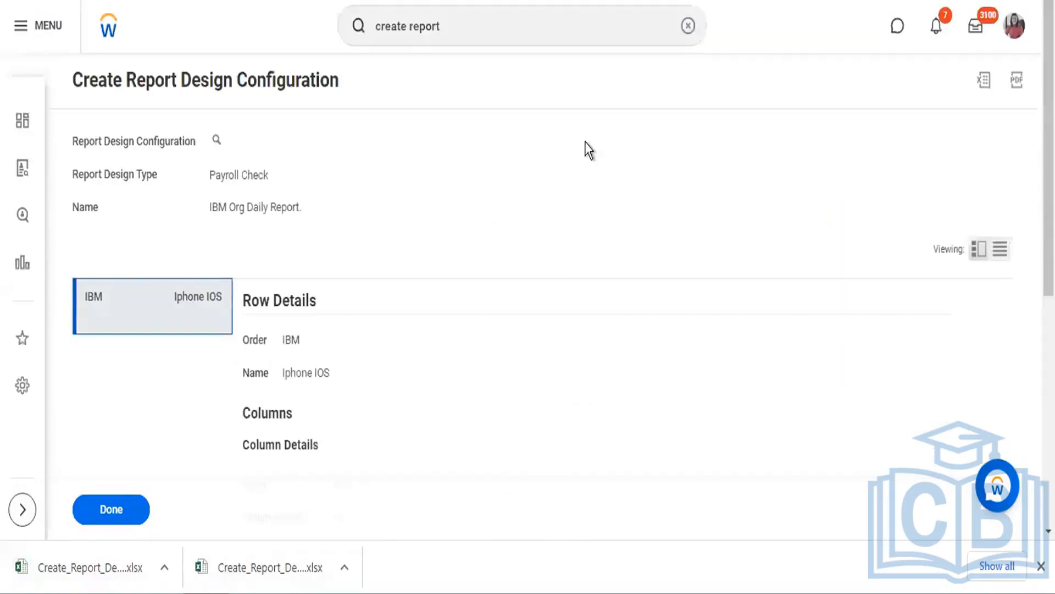
scroll(585, 150, down, 8)
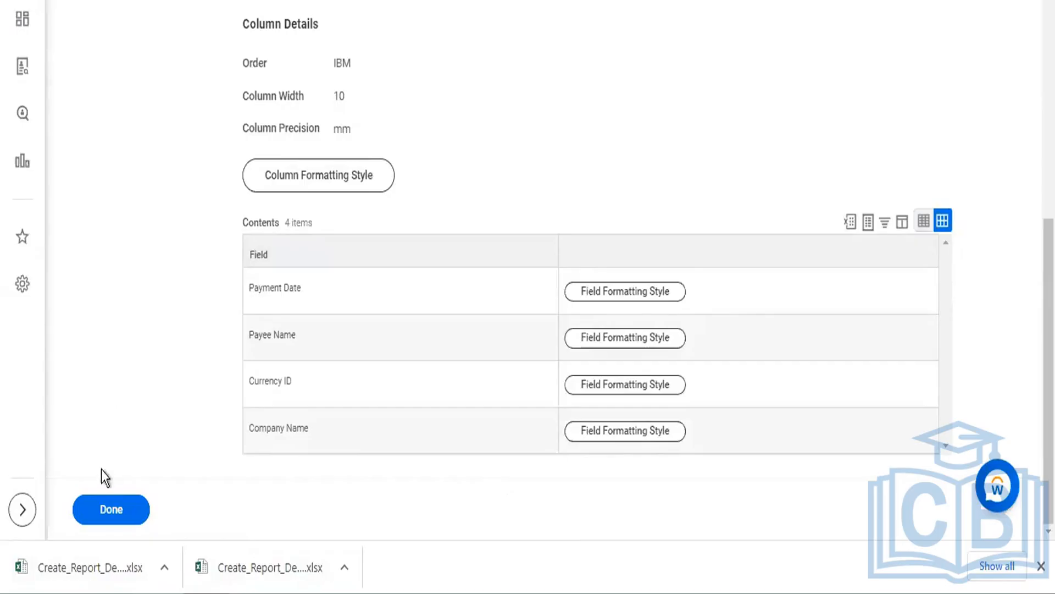
click(108, 509)
Open the downloaded workbook with the contents table in Excel and enable editing.
click(92, 573)
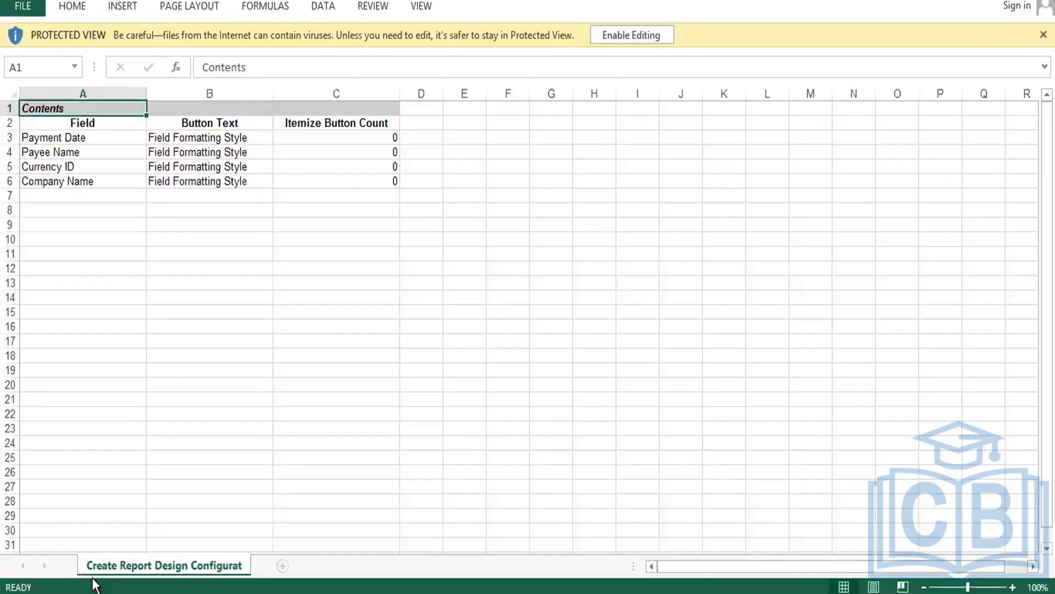
click(226, 151)
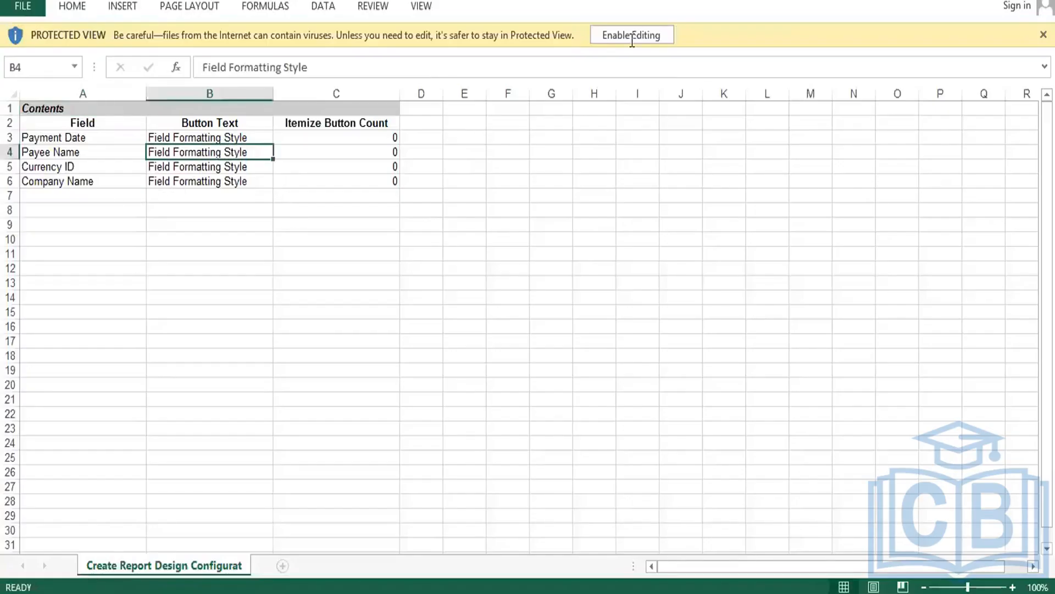
click(650, 34)
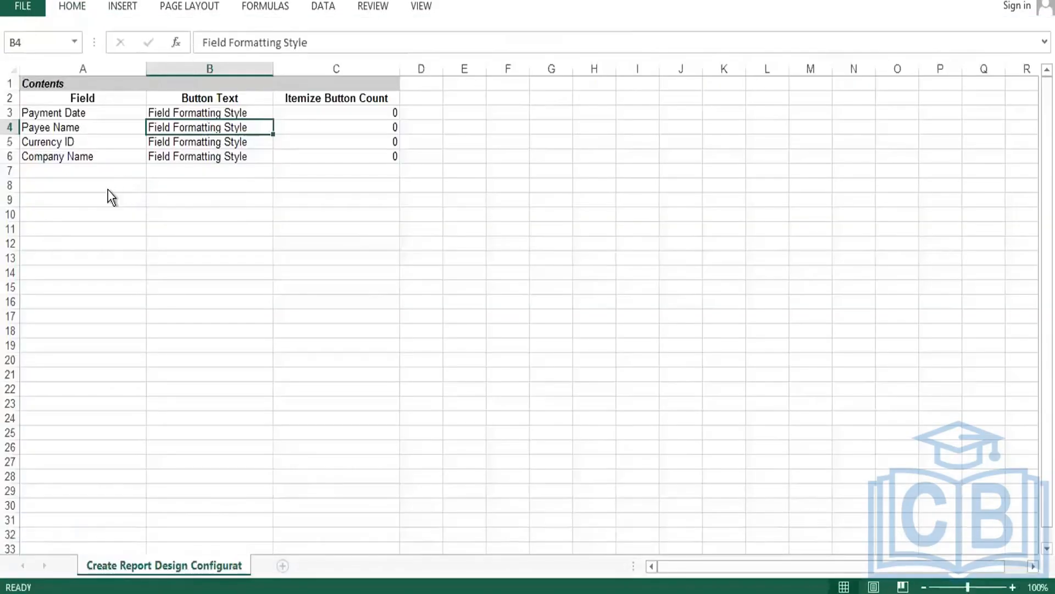
Enter the column headers Sl.No, Org and Client in cells A8 to C8.
click(71, 251)
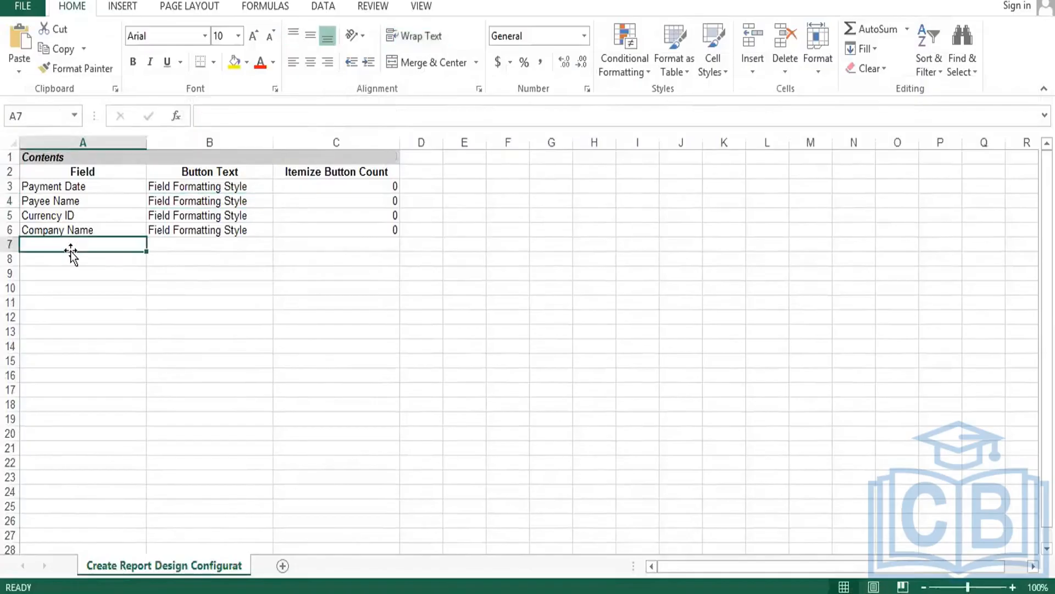
key(Down)
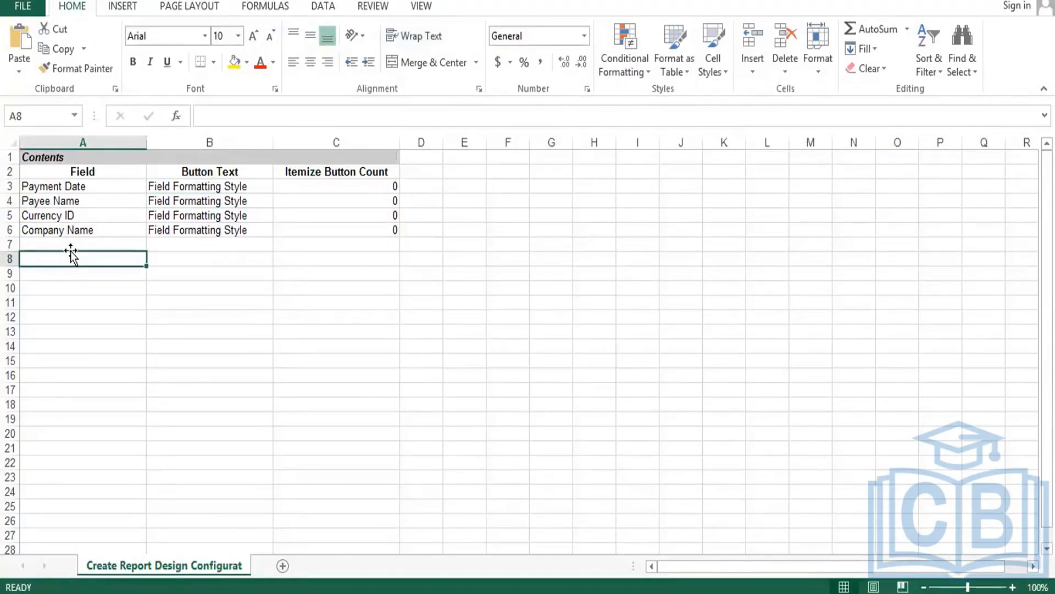
text(Sl.No)
key(Tab)
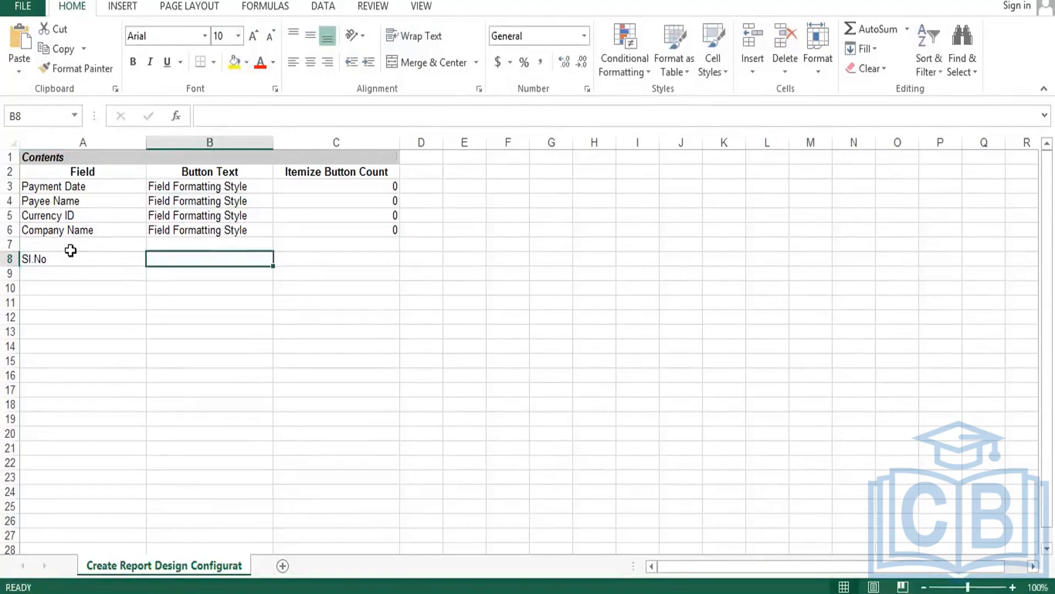
text(Org)
key(Tab)
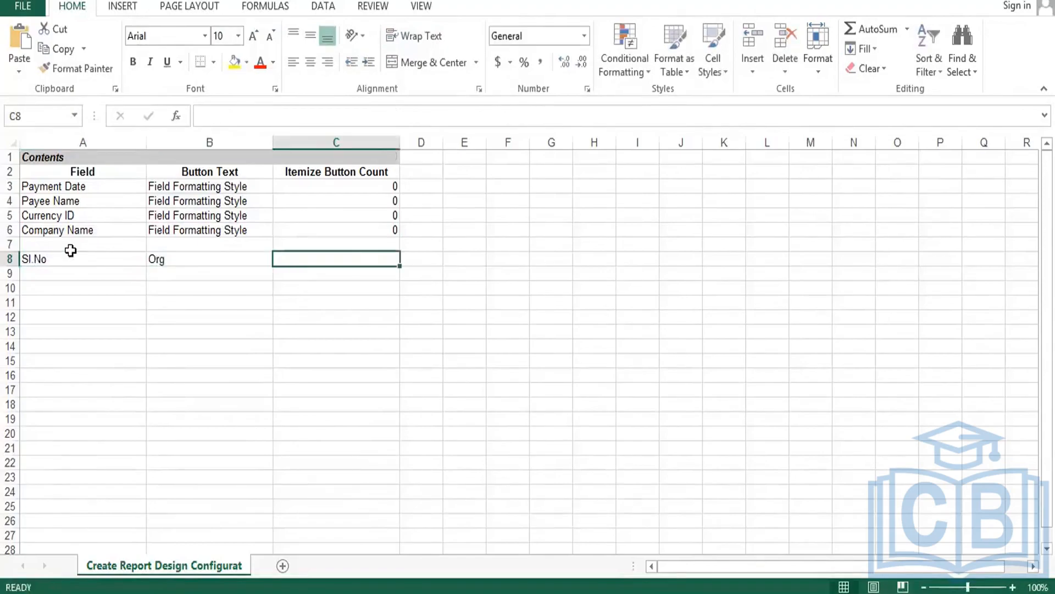
text(Client)
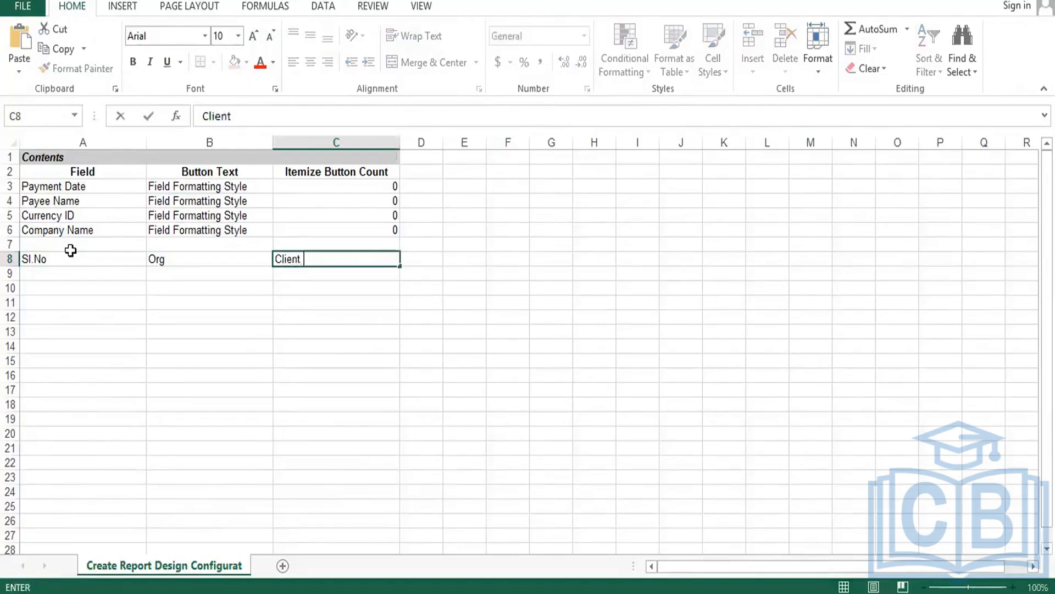
key(Tab)
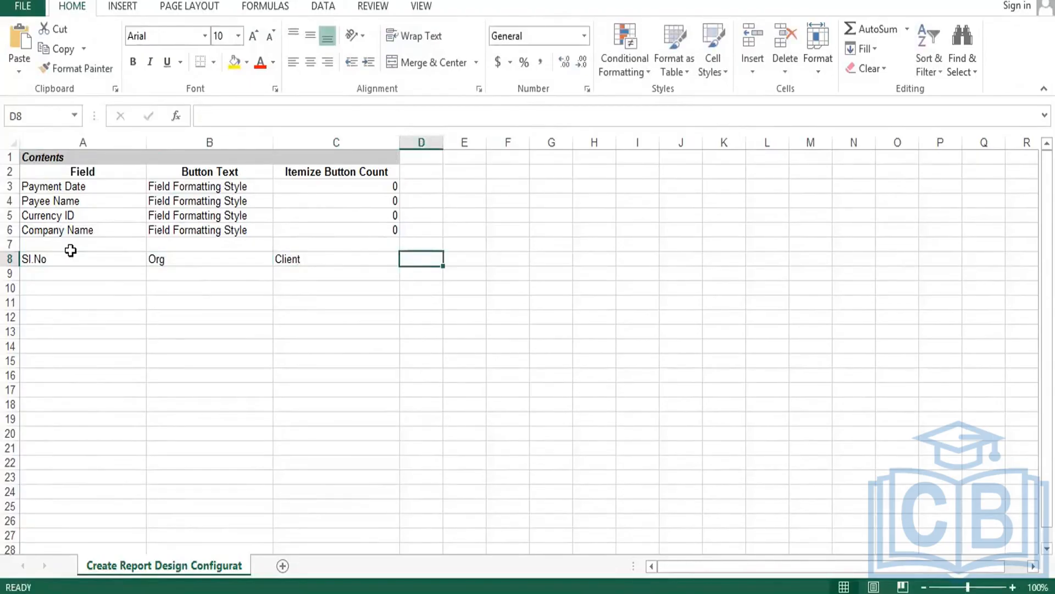
Continue the header row with Agents, Emp ID and TL in cells D8 to F8.
text(Agents)
key(Tab)
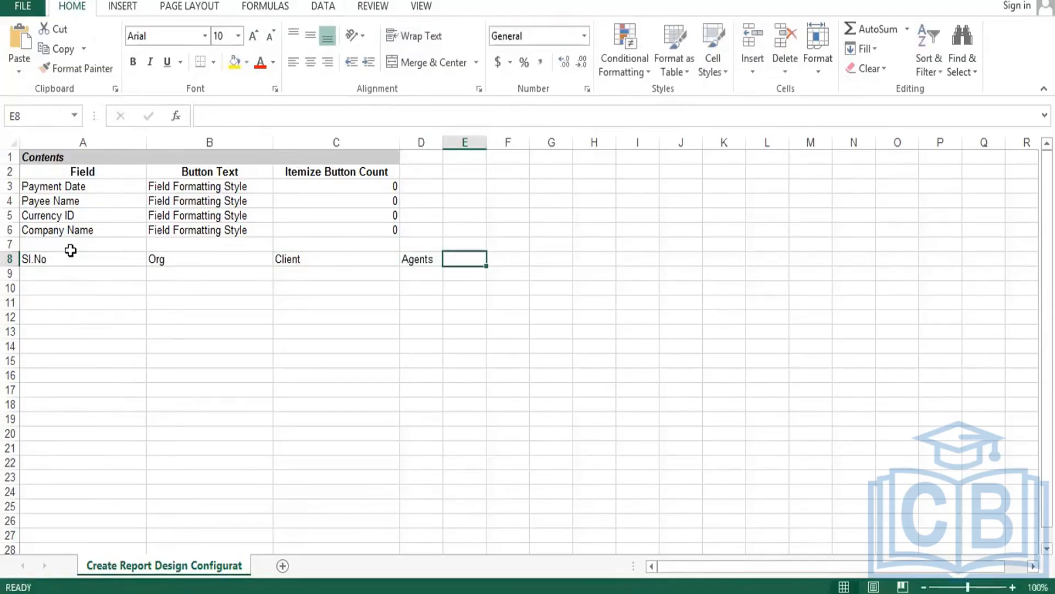
text(Emp ID)
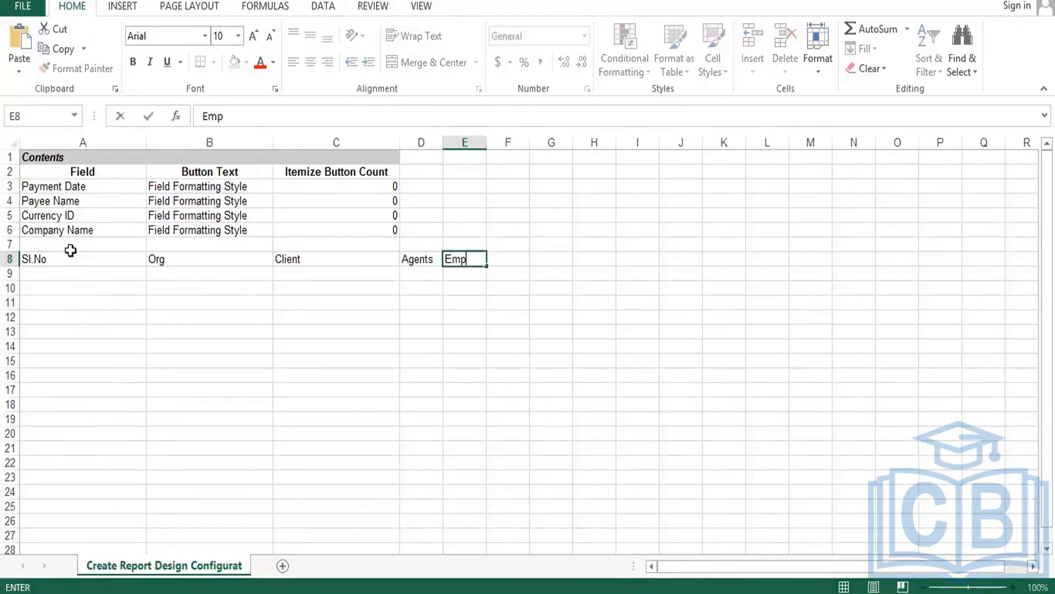
key(Tab)
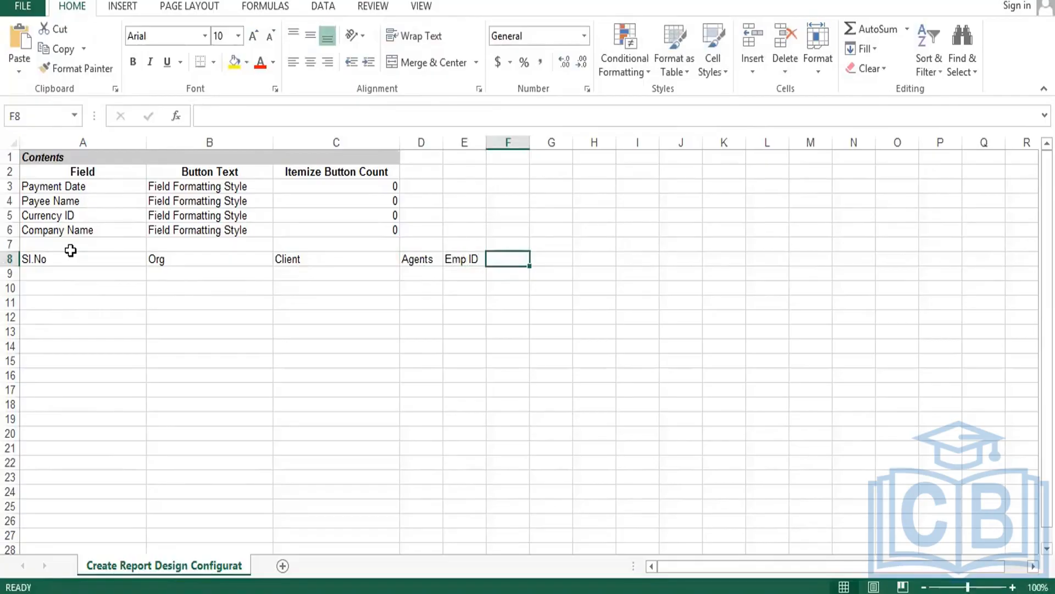
text(TL)
key(Tab)
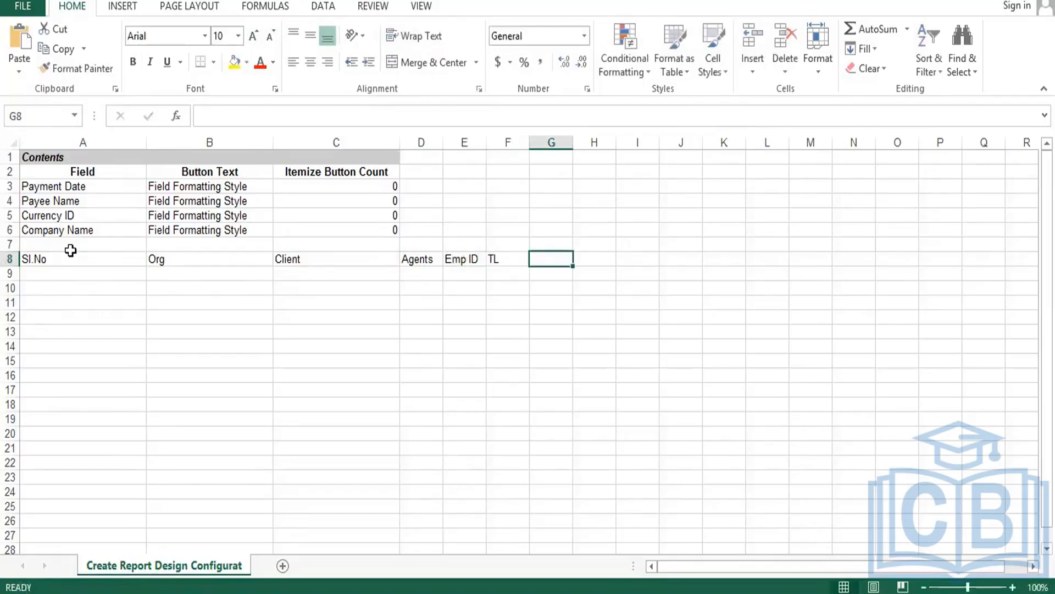
Enter the header Manager in cell G8, correcting its spelling.
text(Manage)
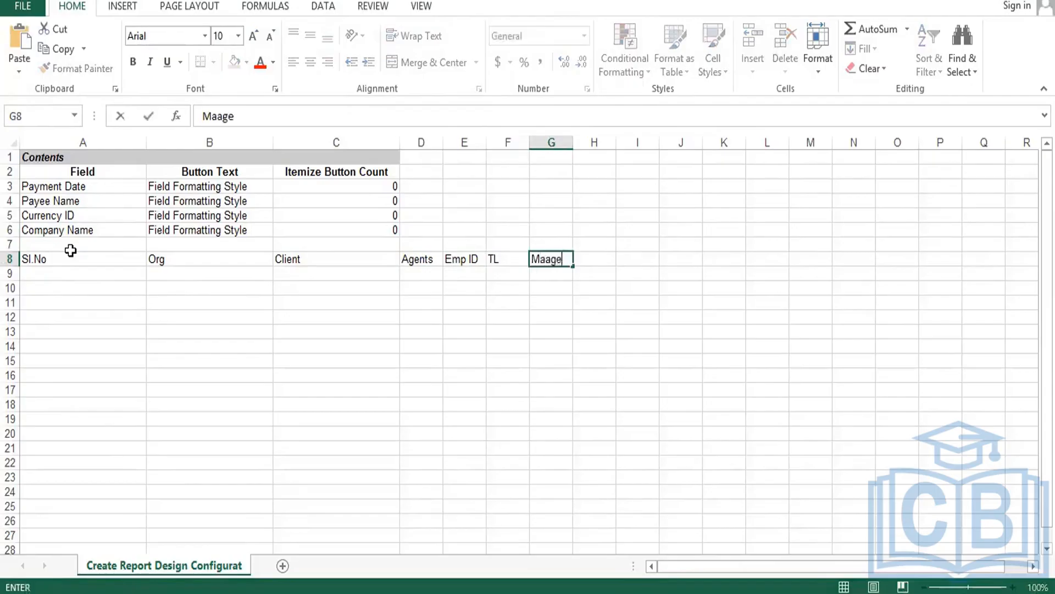
key(BackSpace)
key(BackSpace)
key(BackSpace)
key(BackSpace)
text(nager)
key(Tab)
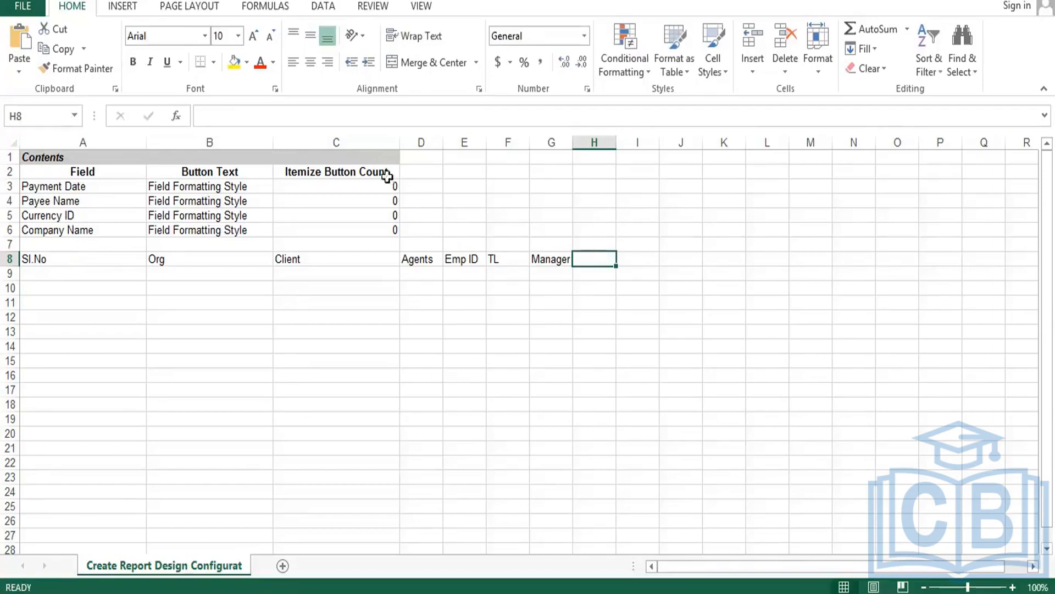
Widen columns D through H and enter the header CEO in cell H8.
drag(443, 143, 635, 146)
drag(723, 144, 803, 149)
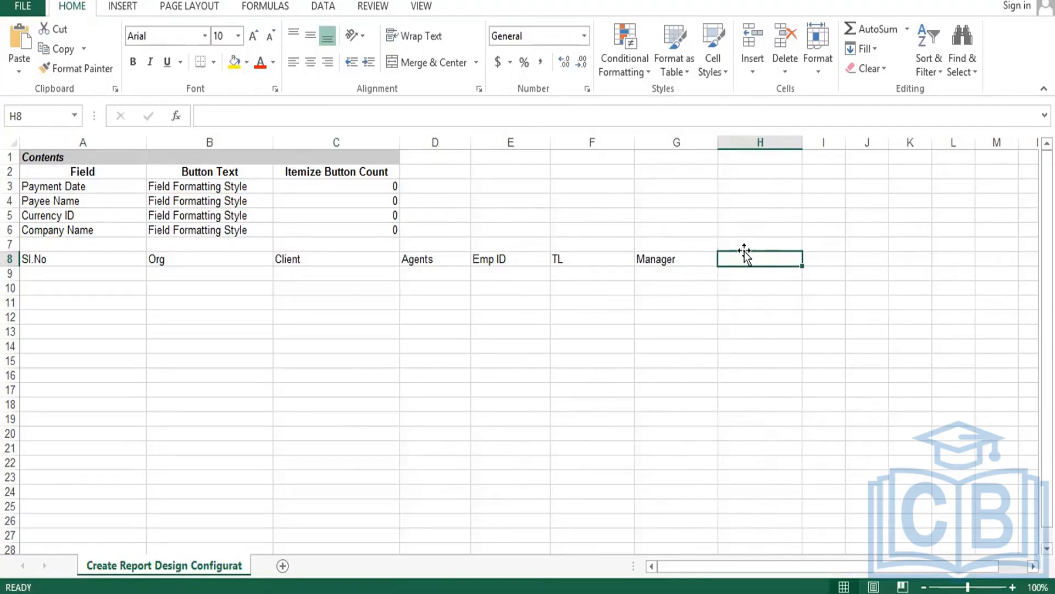
text(CEO)
key(Tab)
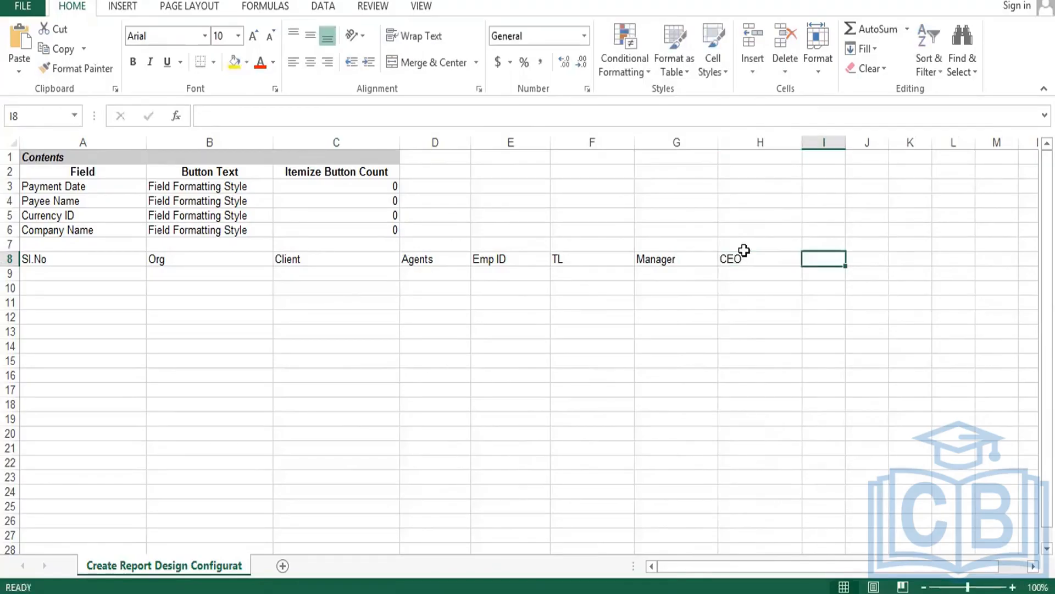
text(Bran)
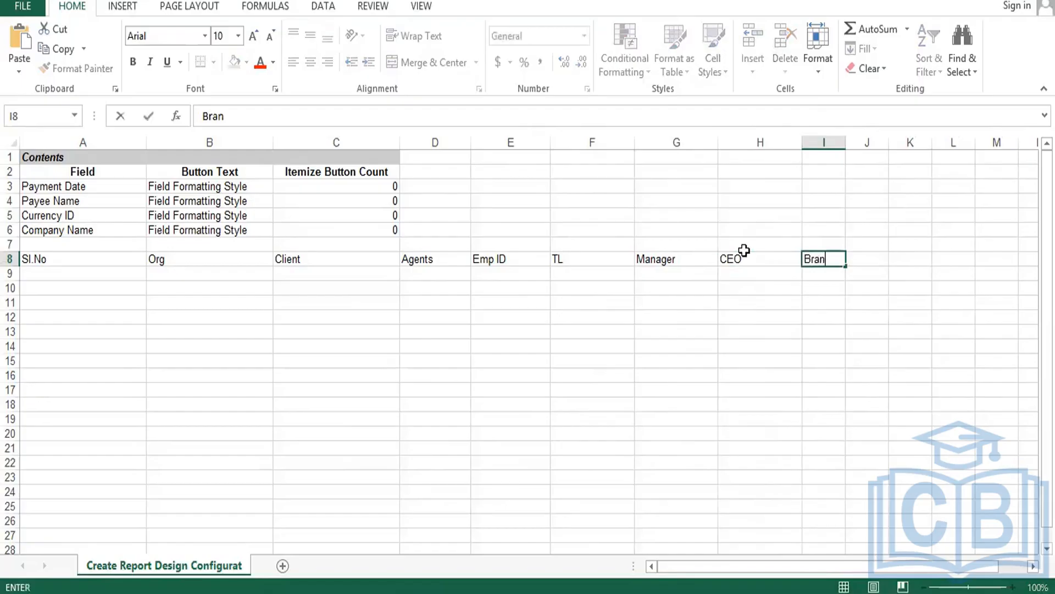
text(ch)
key(Tab)
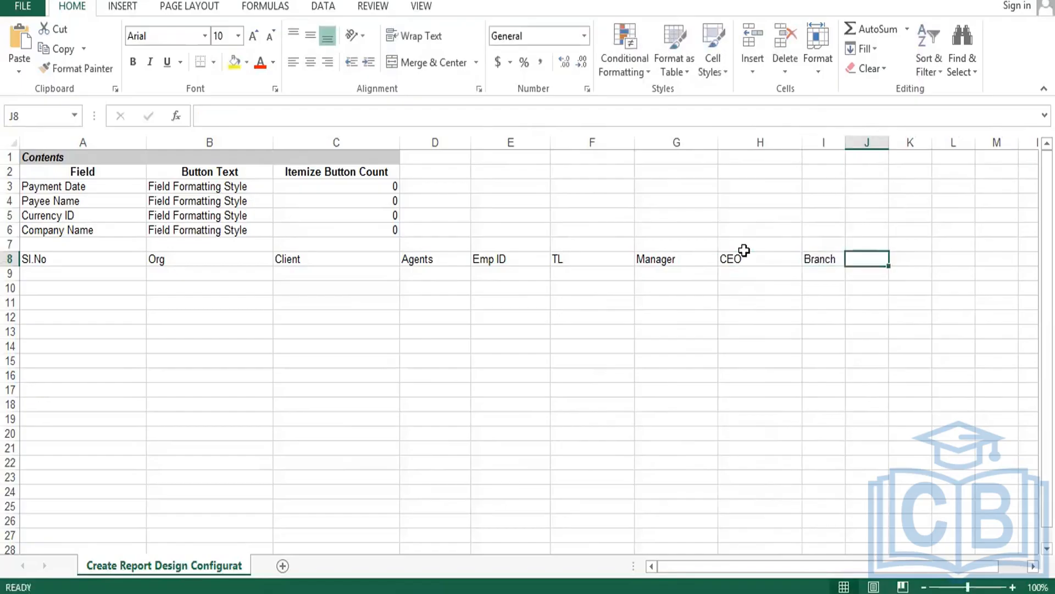
key(Left)
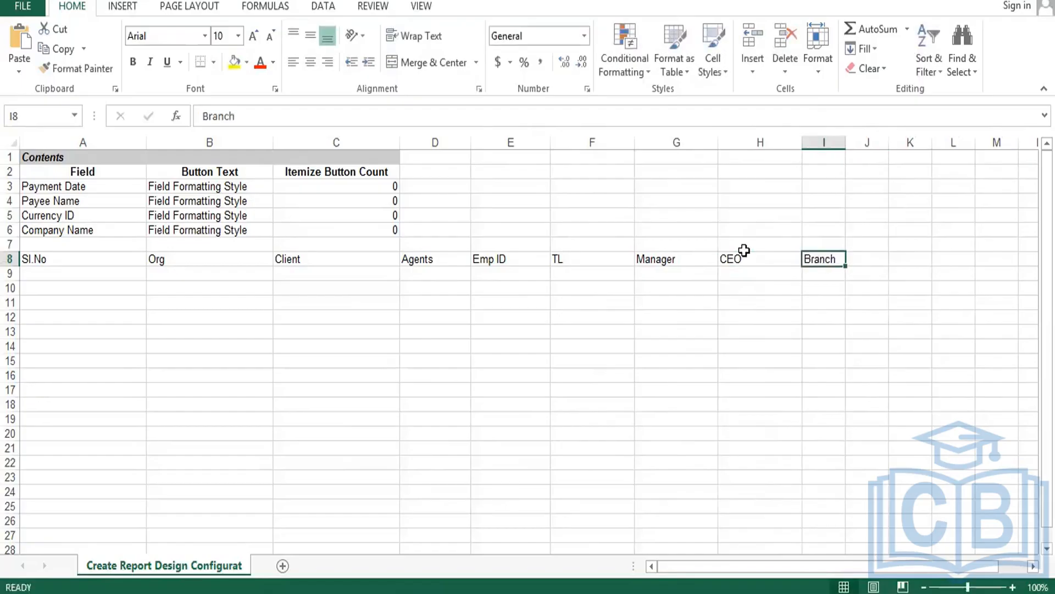
Enter the header LOB in cell I8 and FH Urls in cell J8.
text(LOB)
key(Tab)
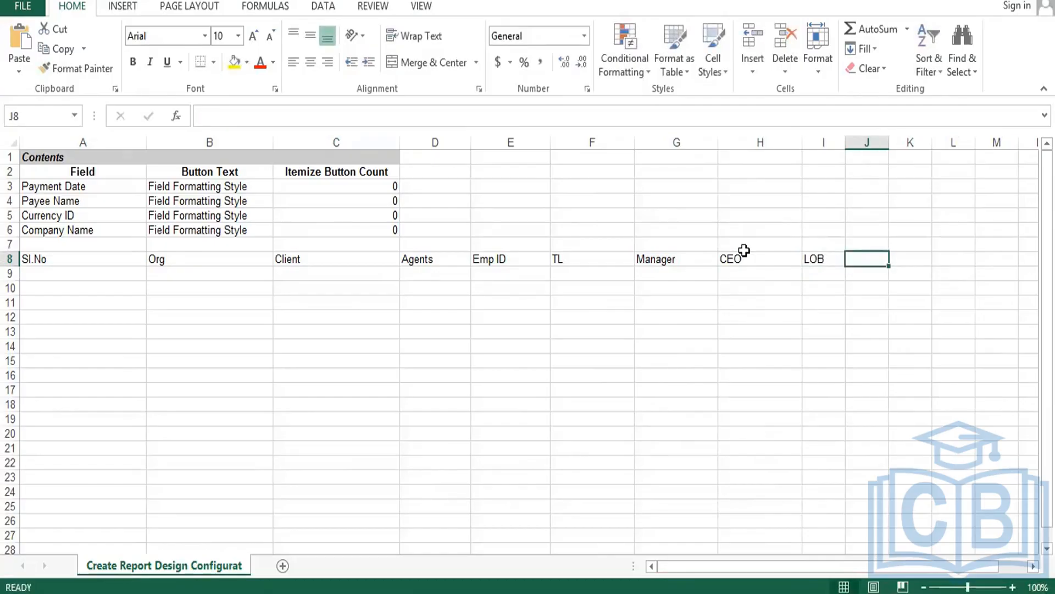
text(H)
key(BackSpace)
text(H)
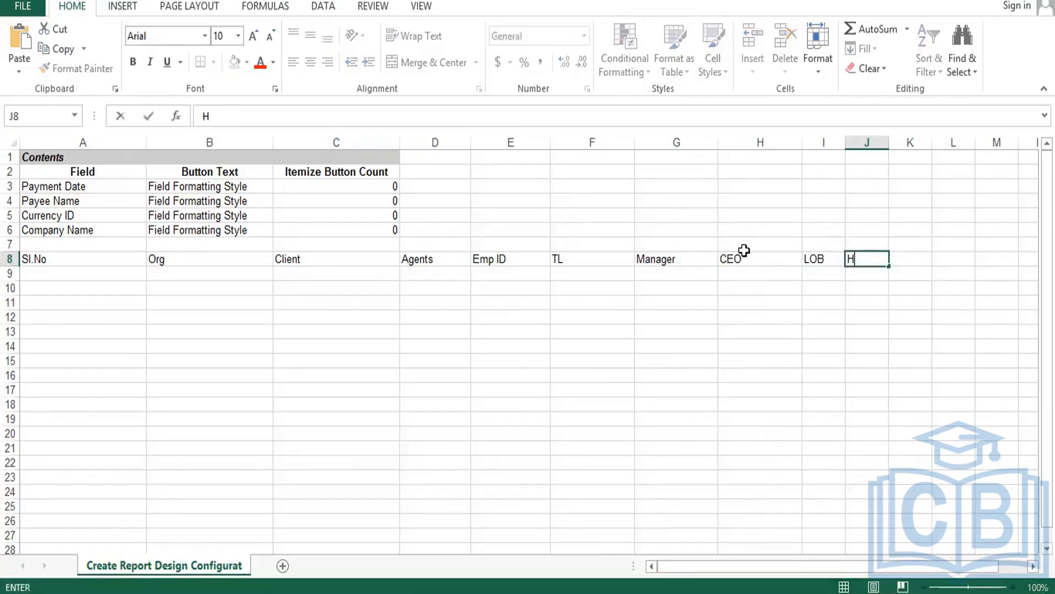
key(BackSpace)
text(FH Urls)
key(Left)
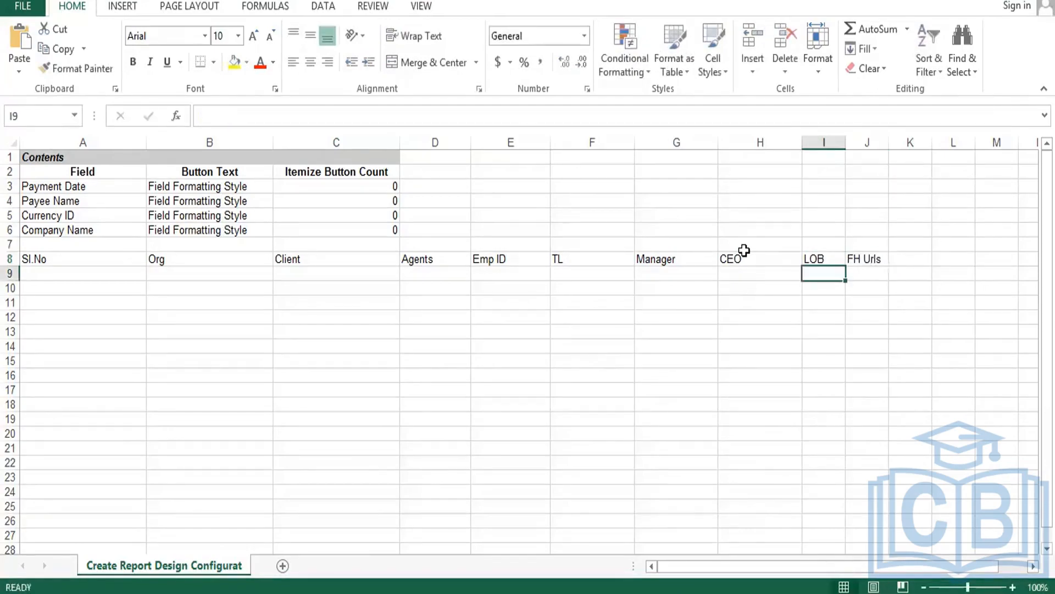
Apply all borders to the range A8:J26 and widen columns I and J.
key(Left)
key(Left)
key(Left)
key(Left)
key(Left)
key(Left)
key(Left)
key(Left)
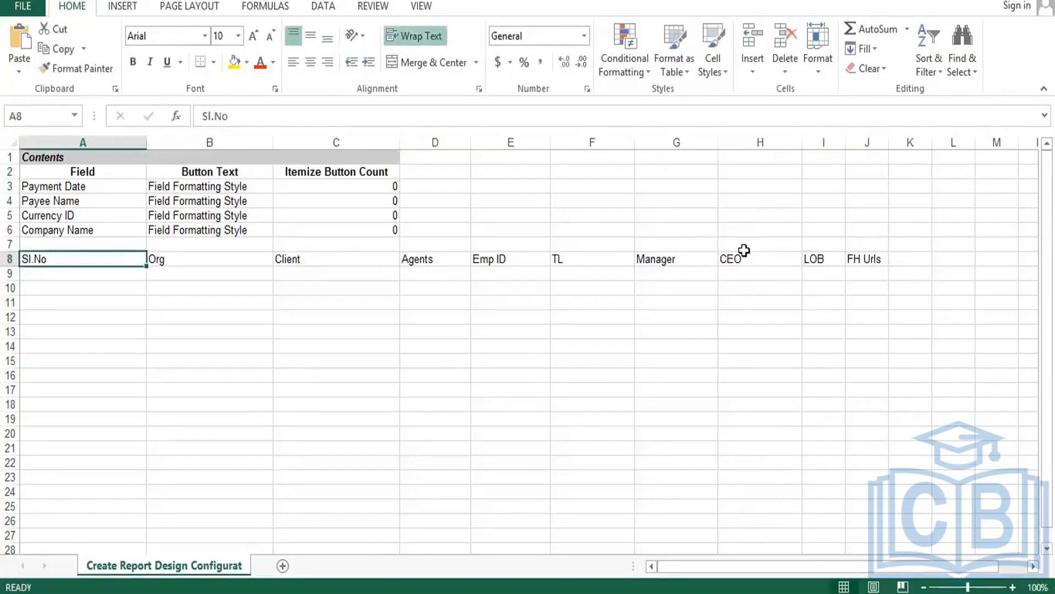
key(shift+Right)
key(shift+Right)
key(shift+Right)
key(shift+Right)
key(shift+Right)
key(shift+Right)
key(shift+Right)
key(shift+Right)
key(shift+Right)
key(shift+Down)
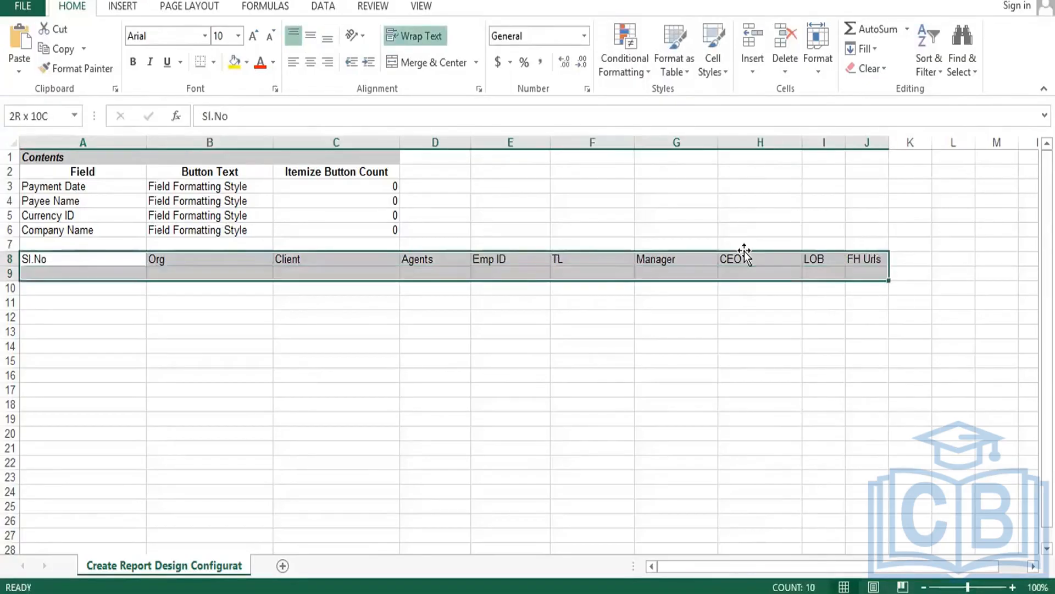
key(shift+Down)
key(shift+Down)
key(shift+Down)
key(shift+Down)
key(shift+Down)
key(shift+Down)
key(shift+Down)
key(shift+Down)
key(shift+Down)
key(shift+Down)
key(shift+Down)
key(shift+Down)
key(shift+Down)
key(shift+Down)
key(shift+Down)
key(shift+Down)
key(shift+Down)
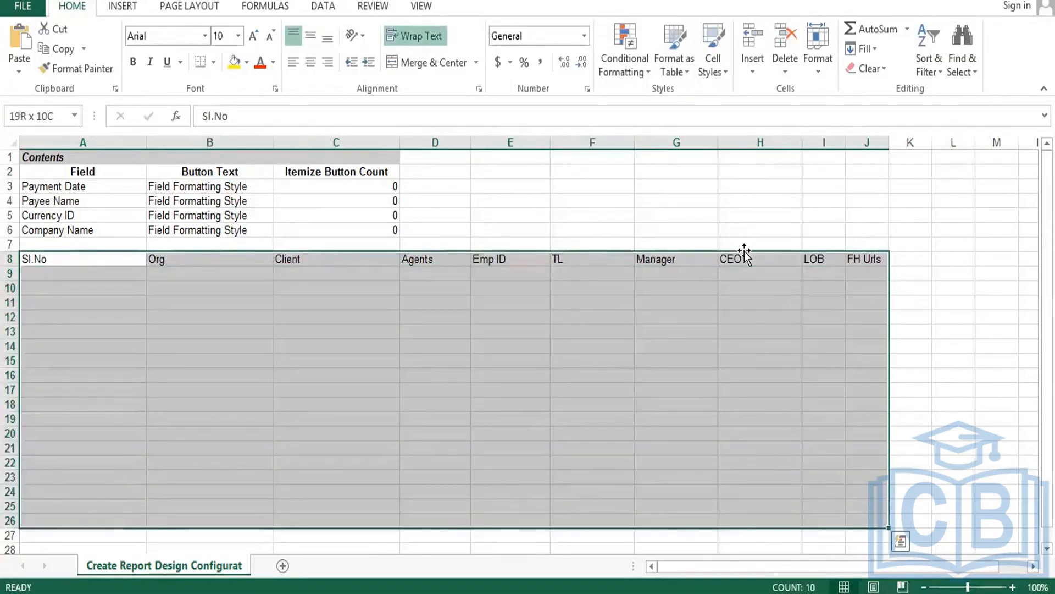
drag(889, 144, 949, 147)
drag(847, 143, 899, 143)
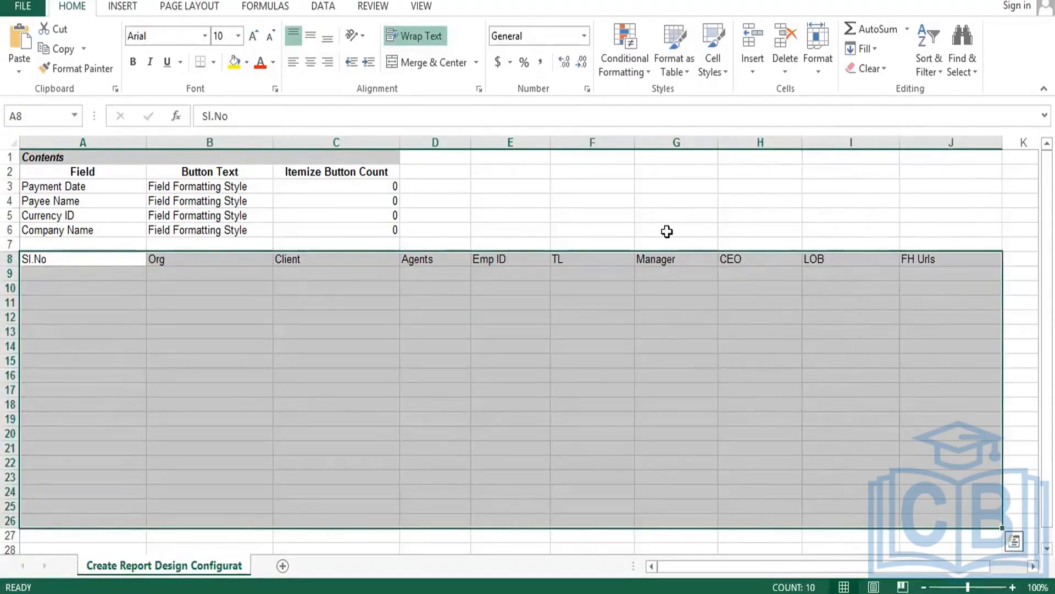
click(215, 64)
click(242, 206)
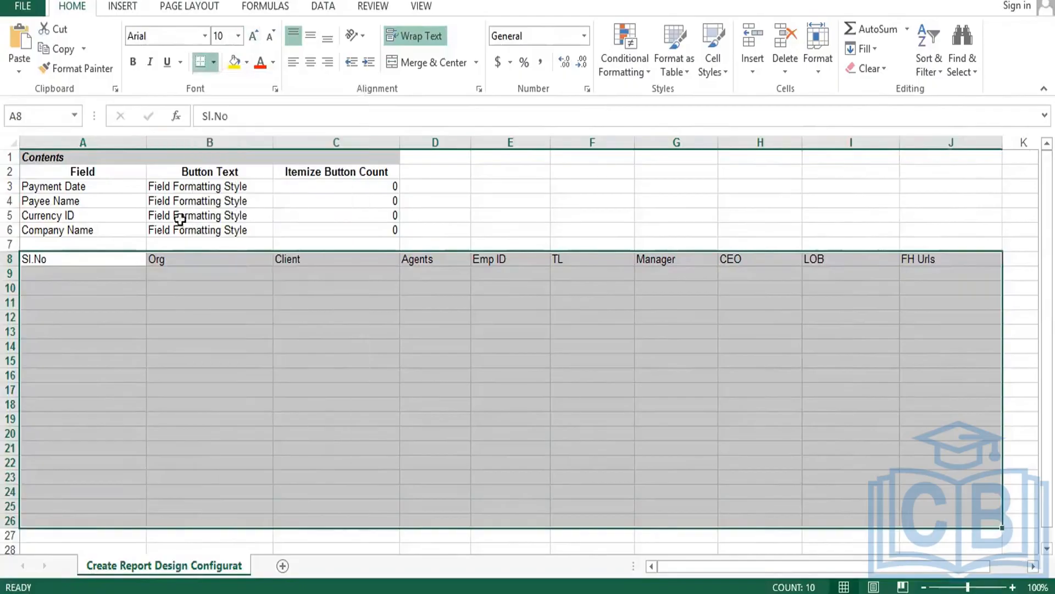
Make row 8 taller and centre the headers in A8:J8 horizontally and vertically.
drag(12, 267, 11, 279)
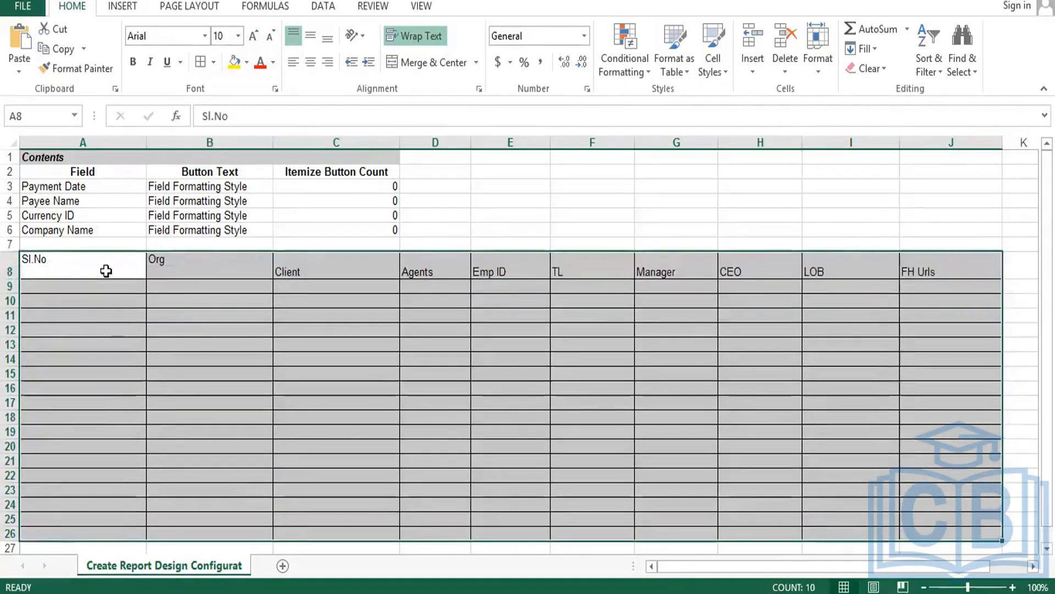
drag(234, 278, 934, 273)
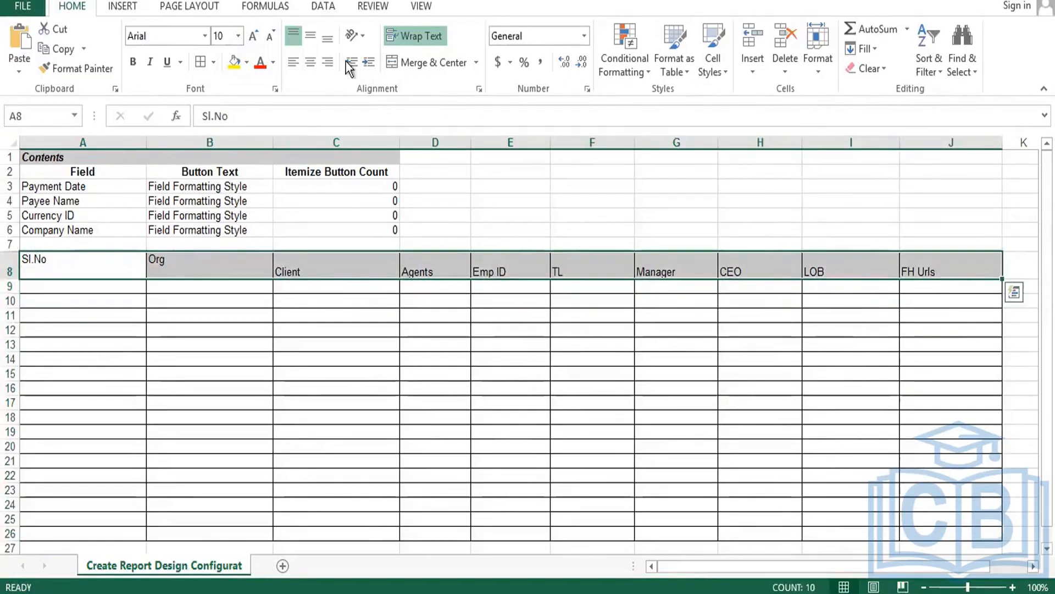
click(310, 61)
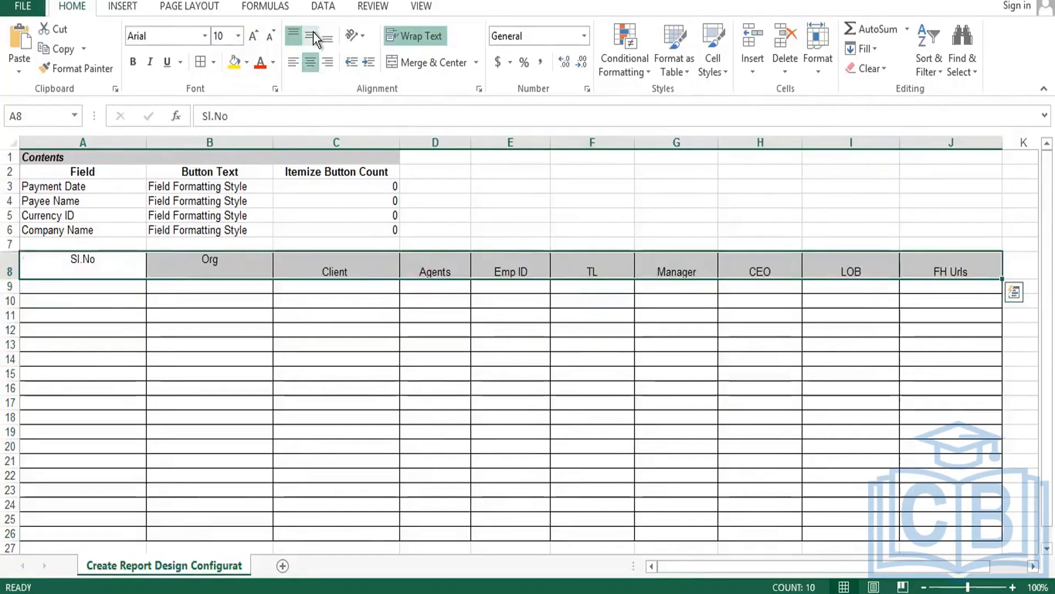
click(313, 33)
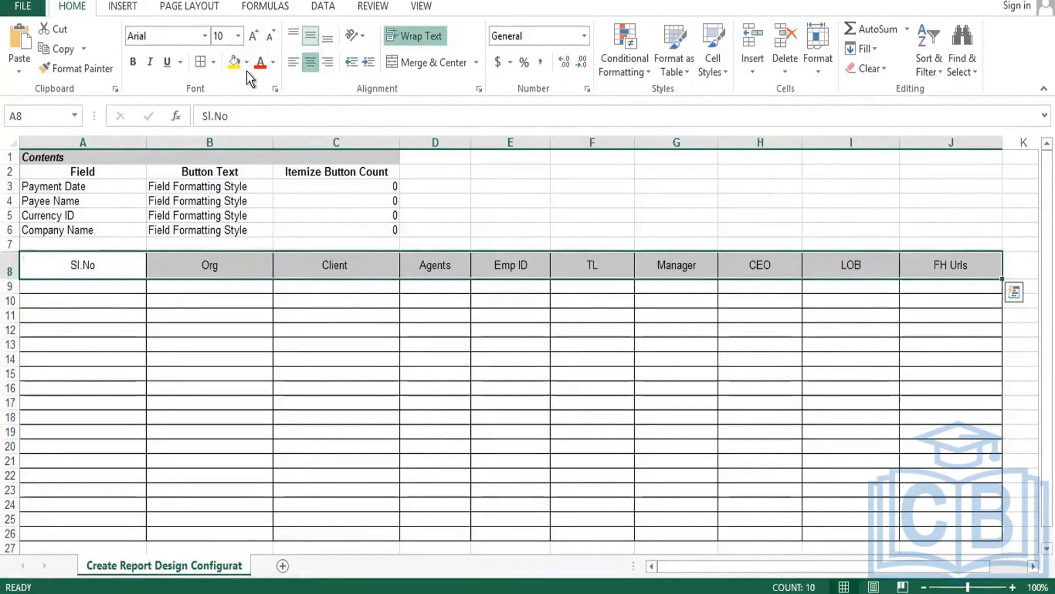
Set the font of the header cells A8:J8 to Times New Roman.
click(205, 42)
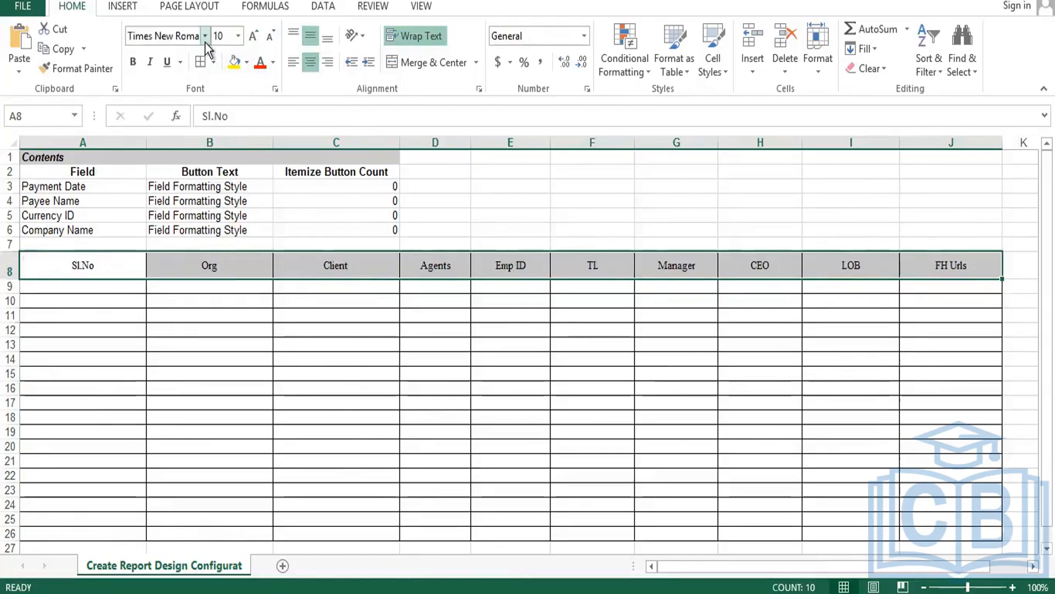
Make the header cells A8:J8 bold and fill them with light orange.
click(206, 42)
click(206, 42)
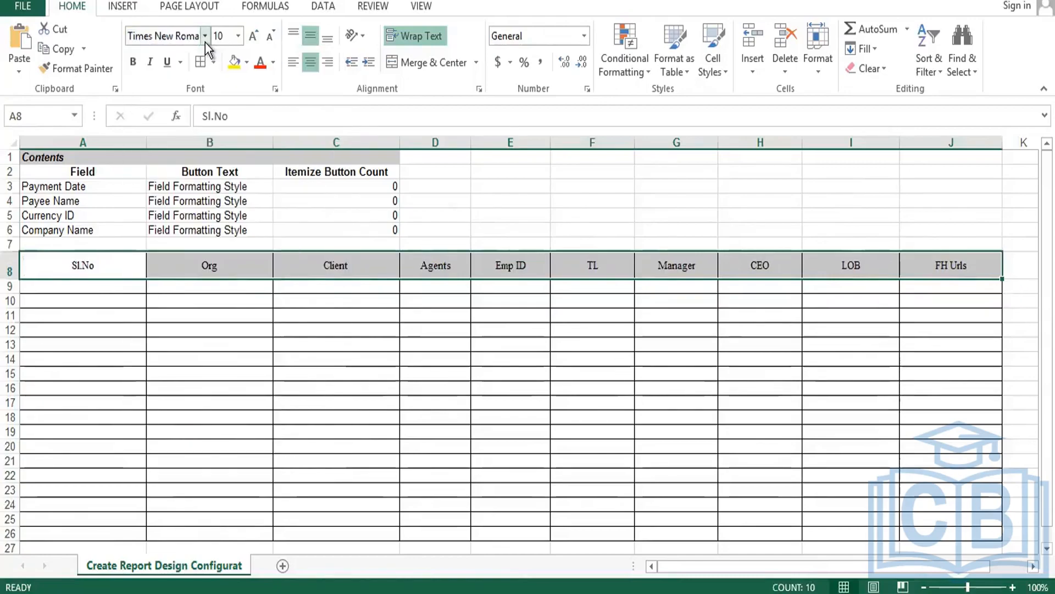
key(ctrl+b)
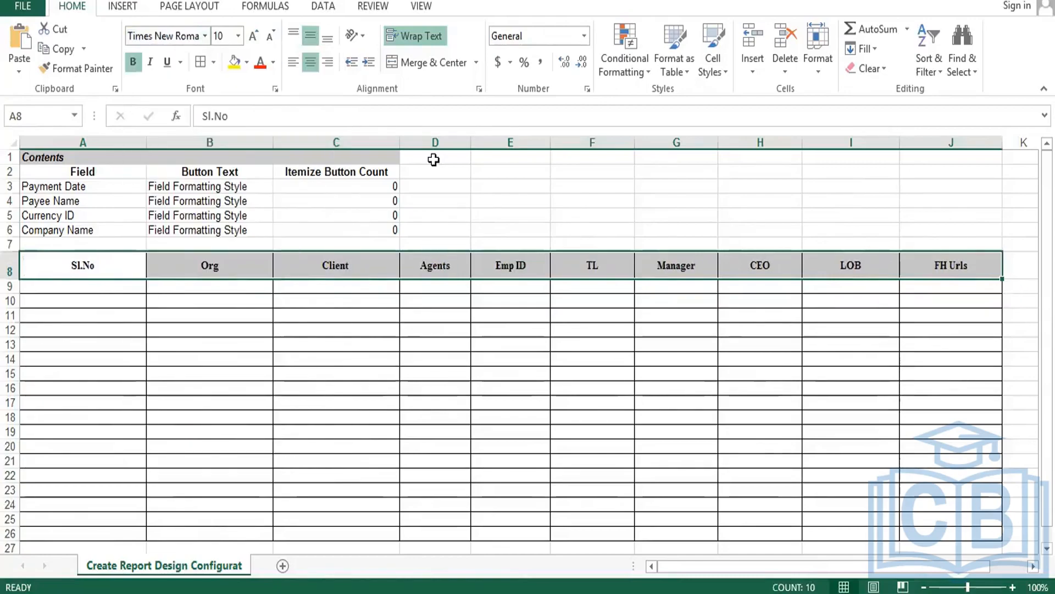
click(247, 62)
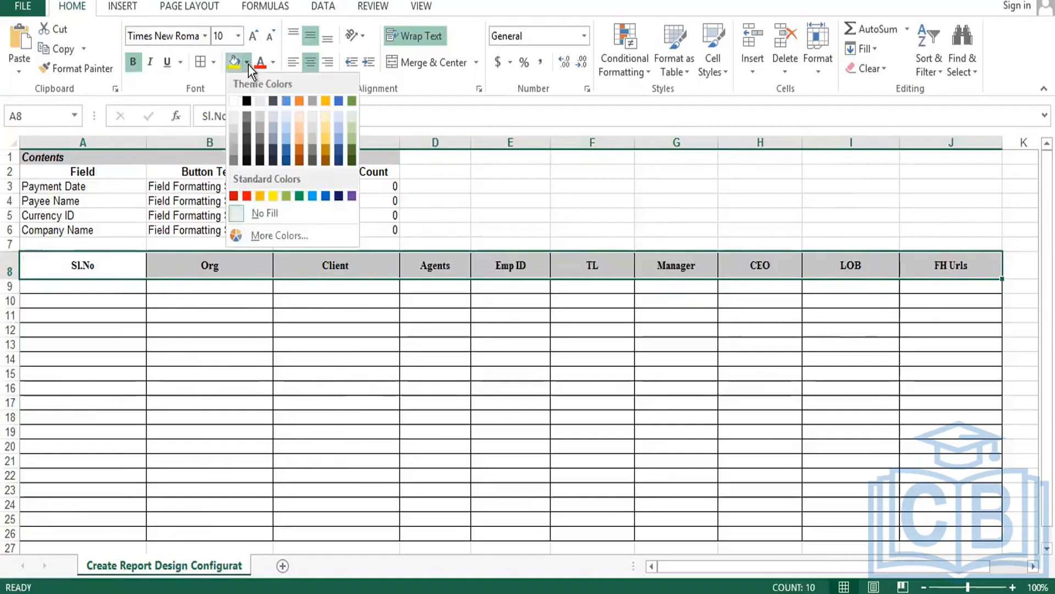
click(298, 143)
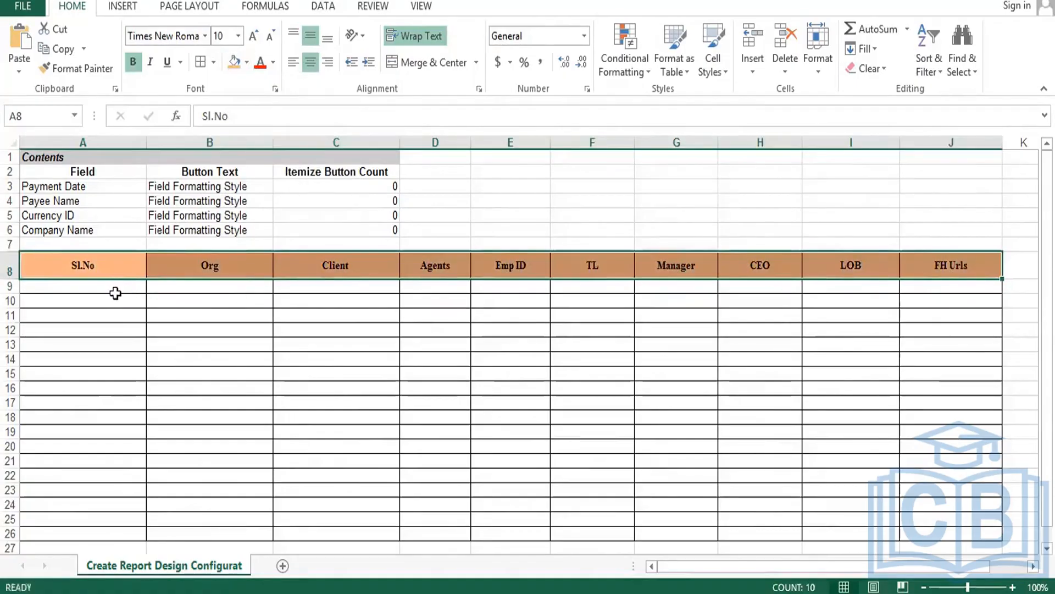
click(116, 295)
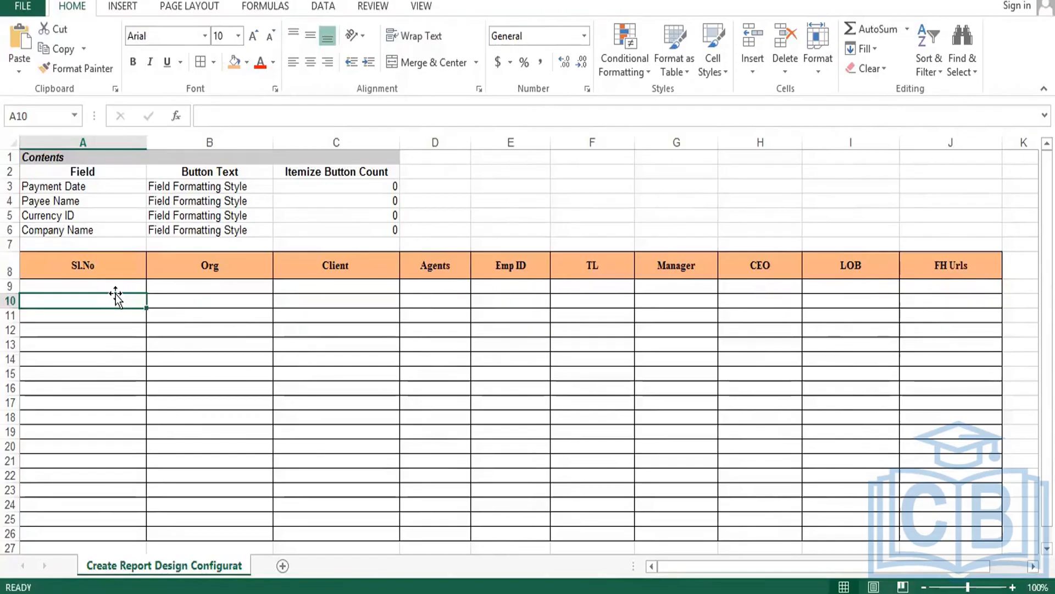
Close the Create_Report_Design_Configuration (1).xlsx workbook and save its changes.
click(649, 457)
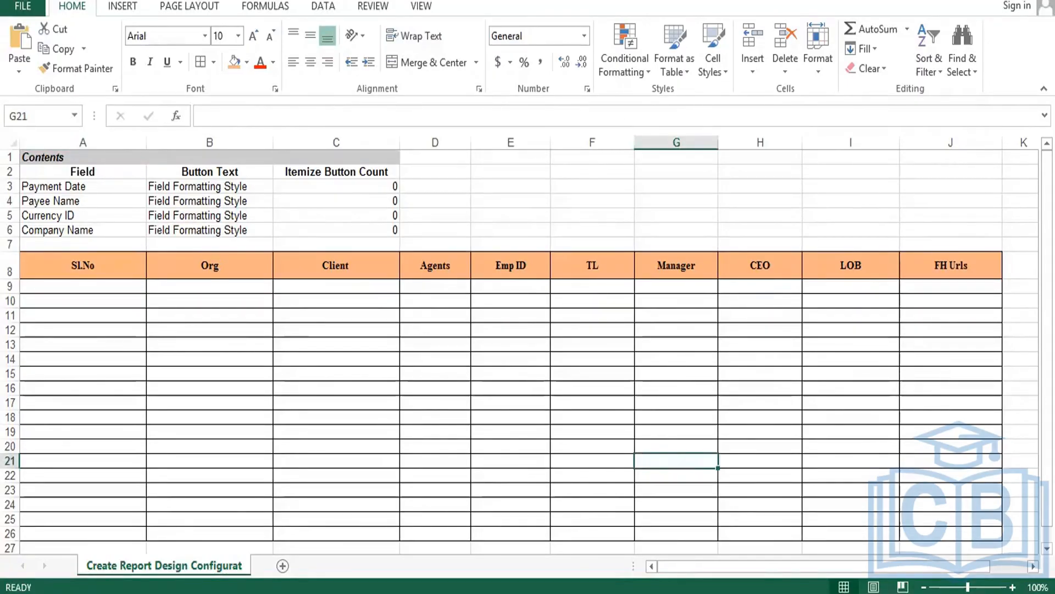
click(1043, 0)
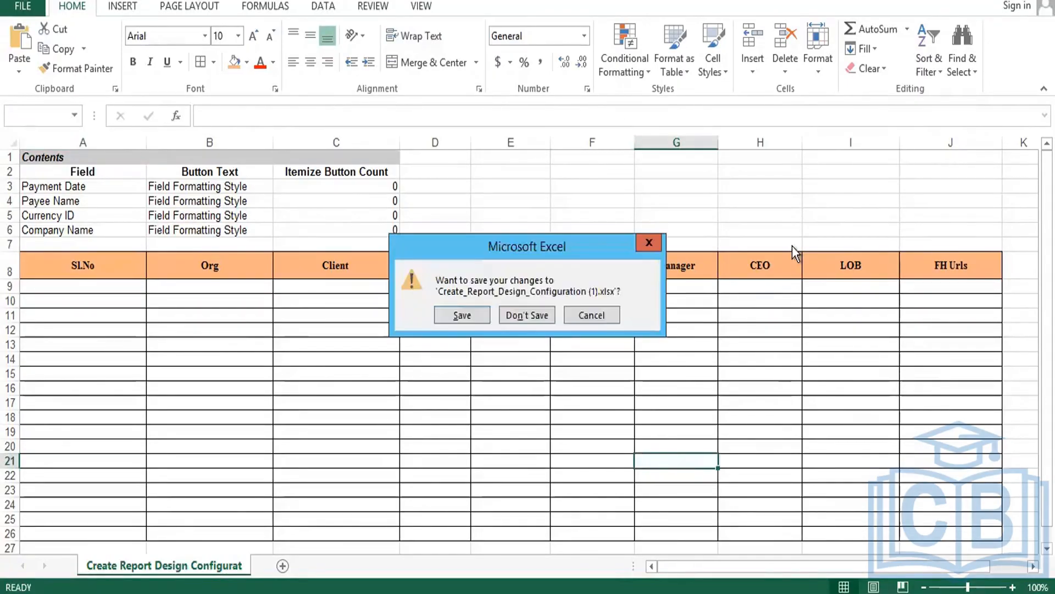
click(460, 315)
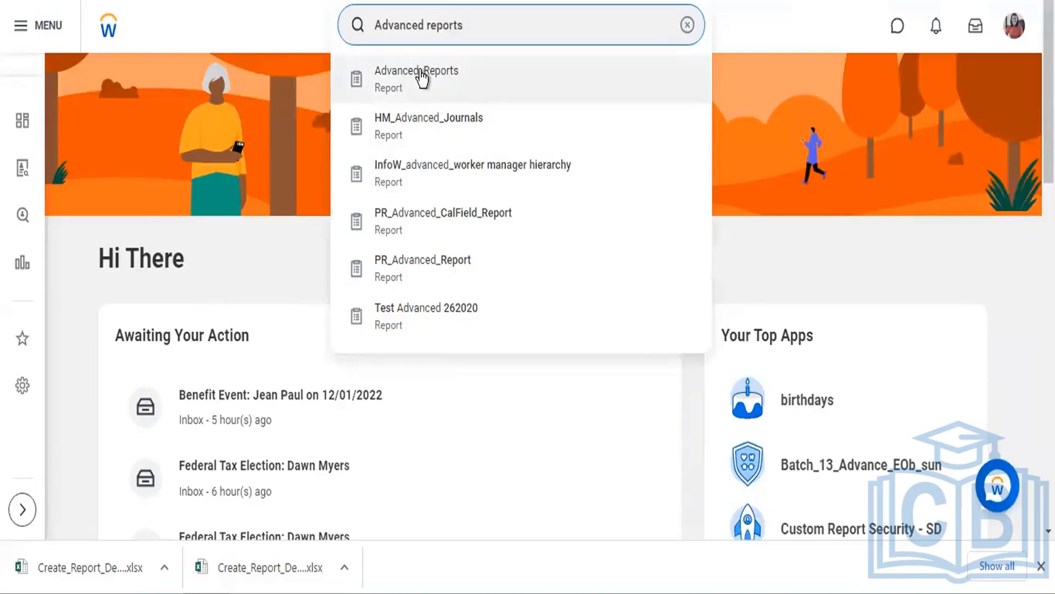
Switch to Workday, open the Advanced_Reports report and bring up its Custom Report actions.
click(537, 270)
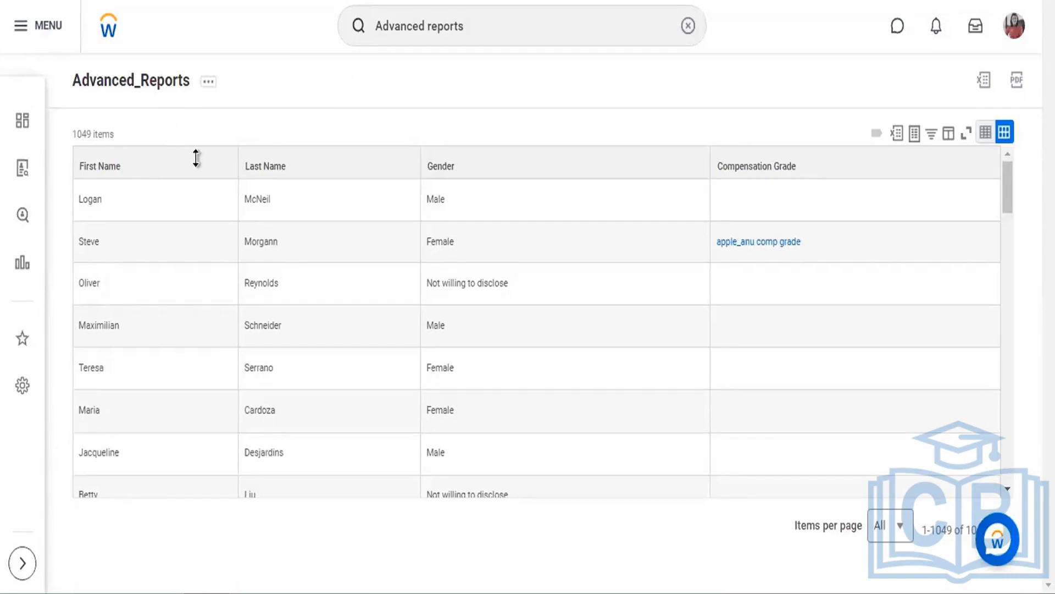
click(211, 203)
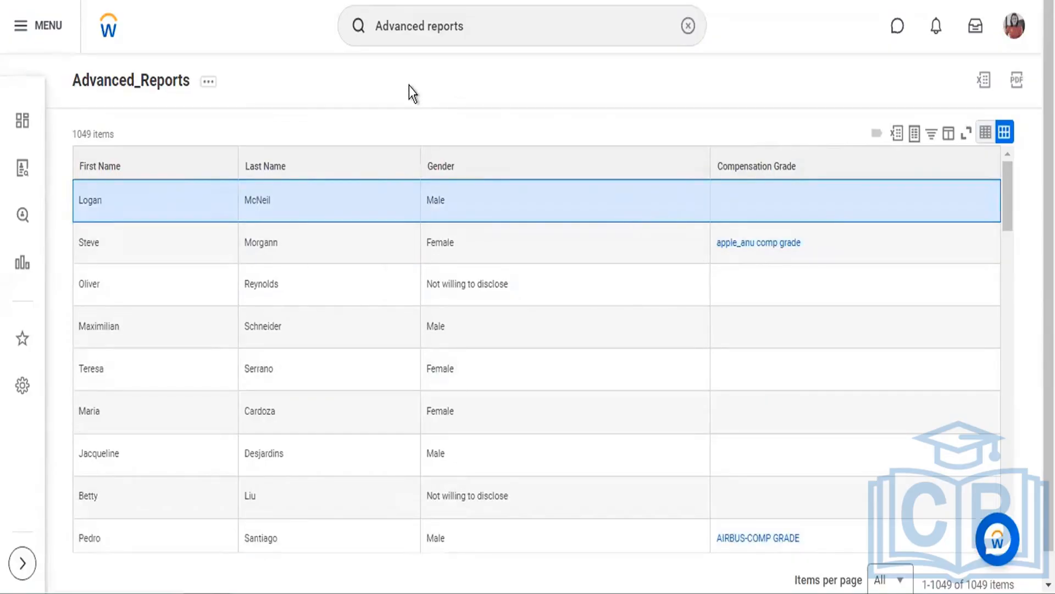
click(208, 83)
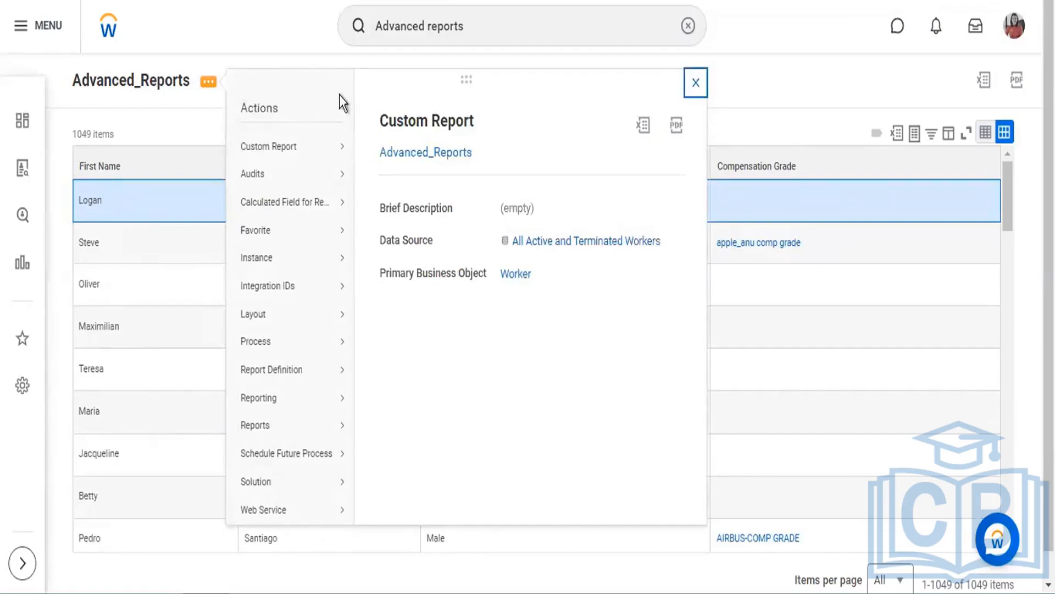
mouse_move(318, 146)
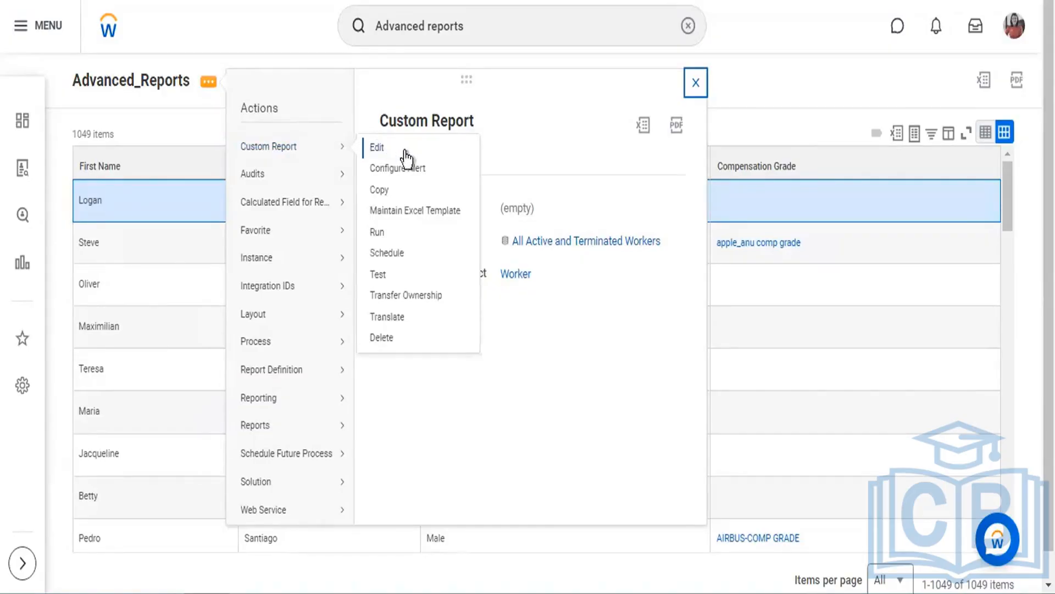
Open the exported Report Tag workbook in Excel and enable editing.
click(432, 217)
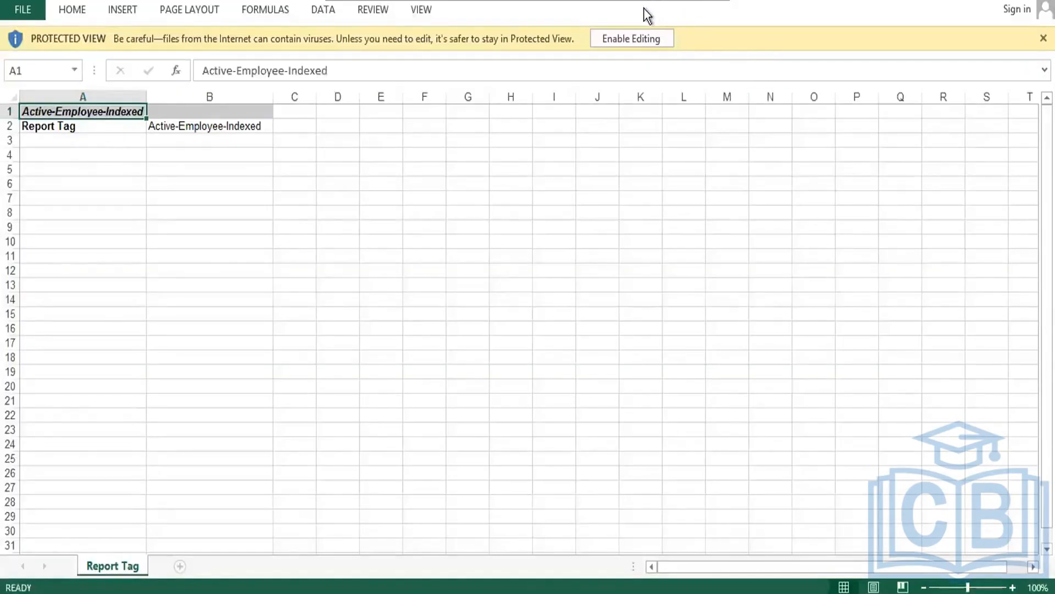
click(627, 39)
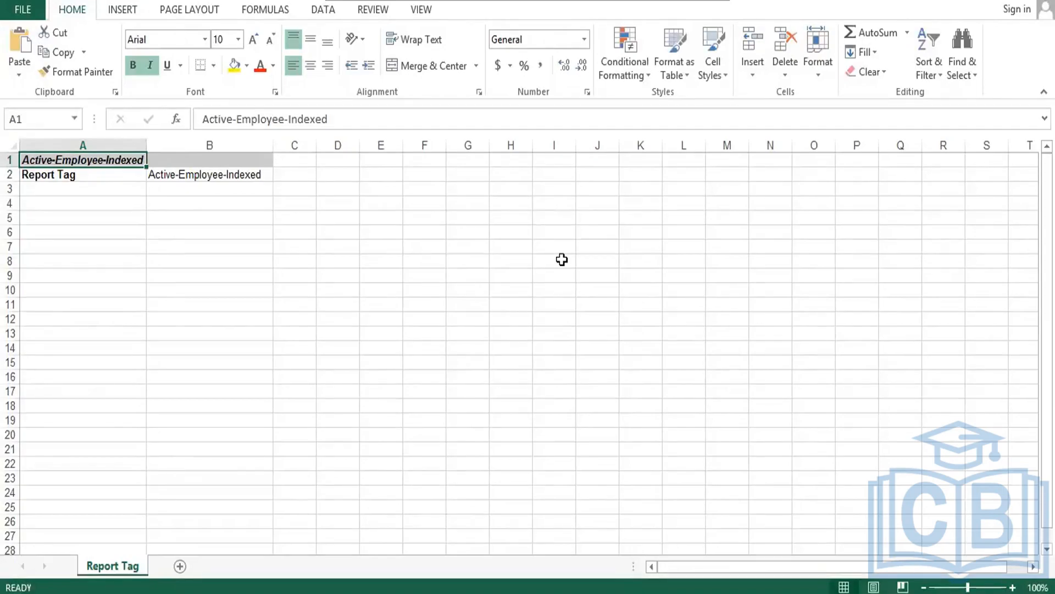
Set the font of cells A1:B2 to Times New Roman and remove their italic formatting.
key(shift+Right)
key(shift+Down)
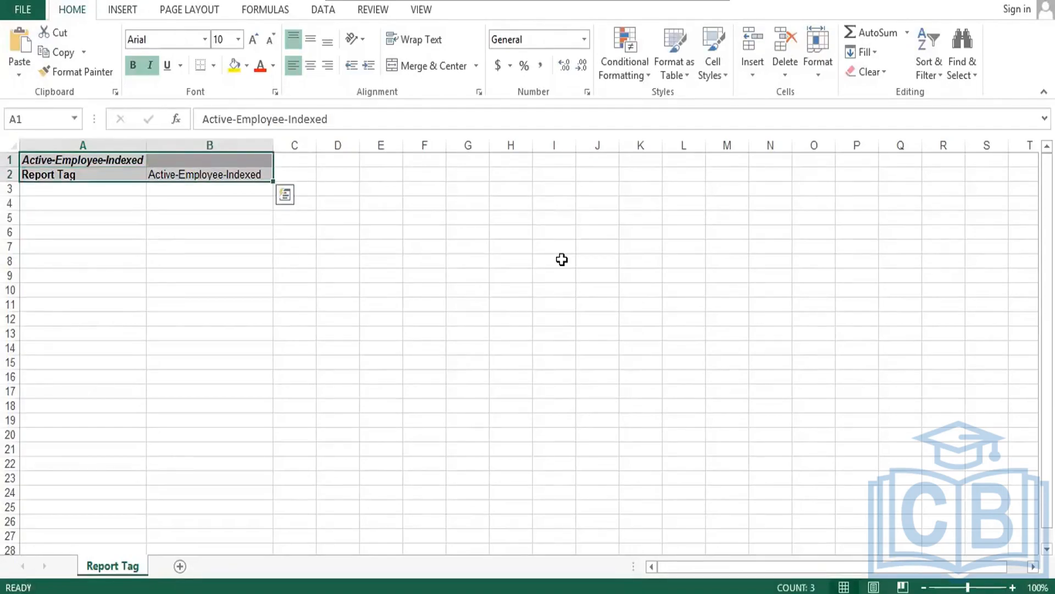
key(ctrl+q)
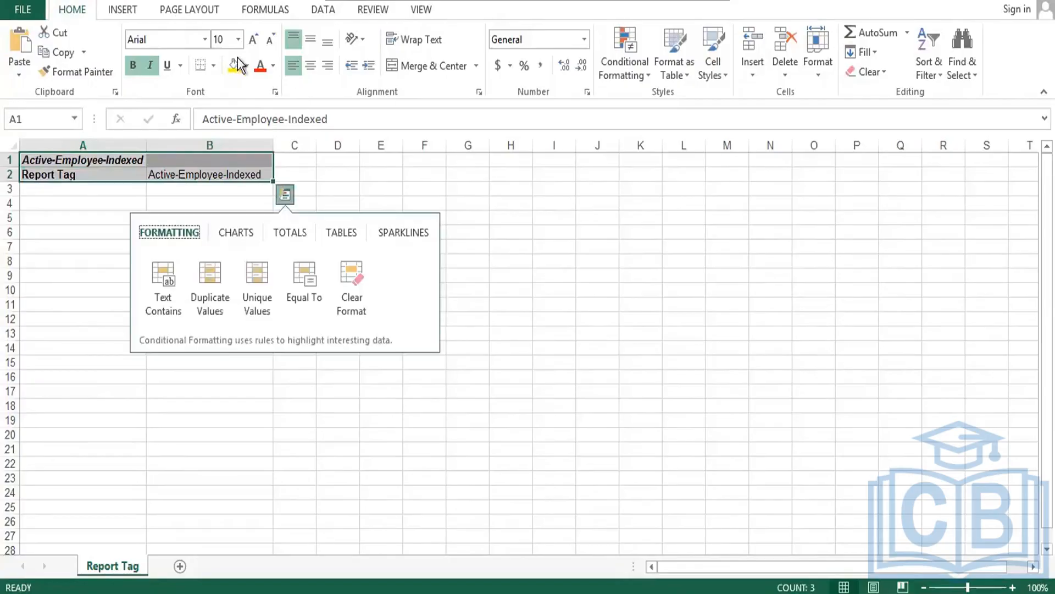
key(Escape)
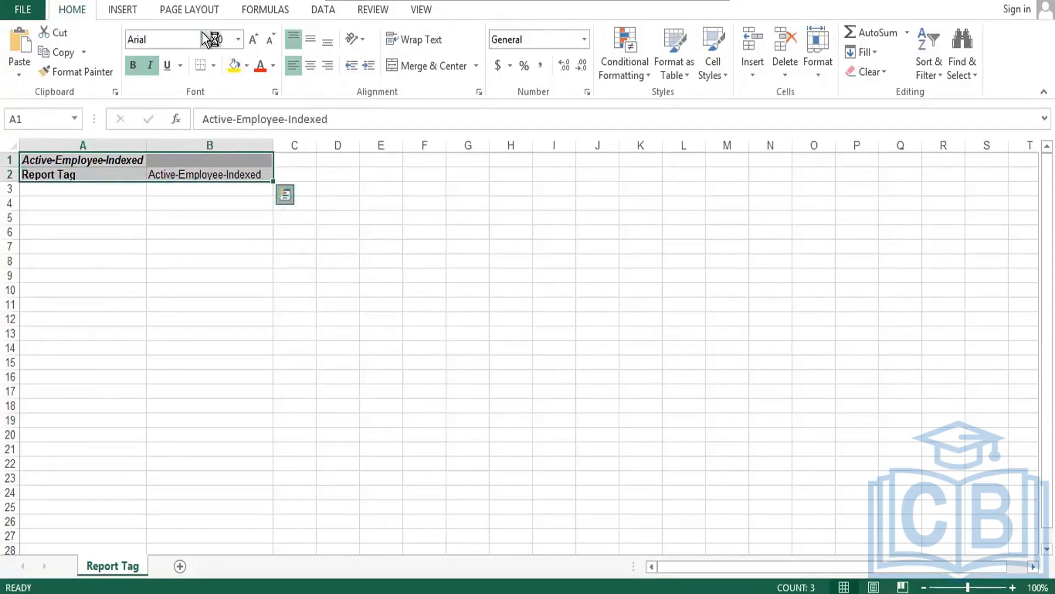
click(206, 43)
text(T)
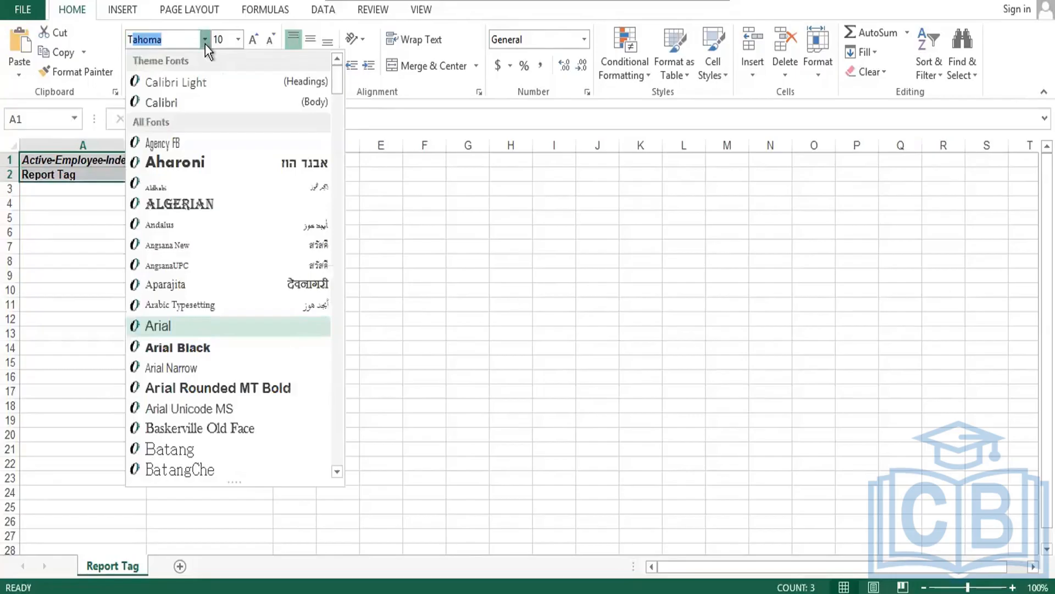
text(imes New R)
key(Return)
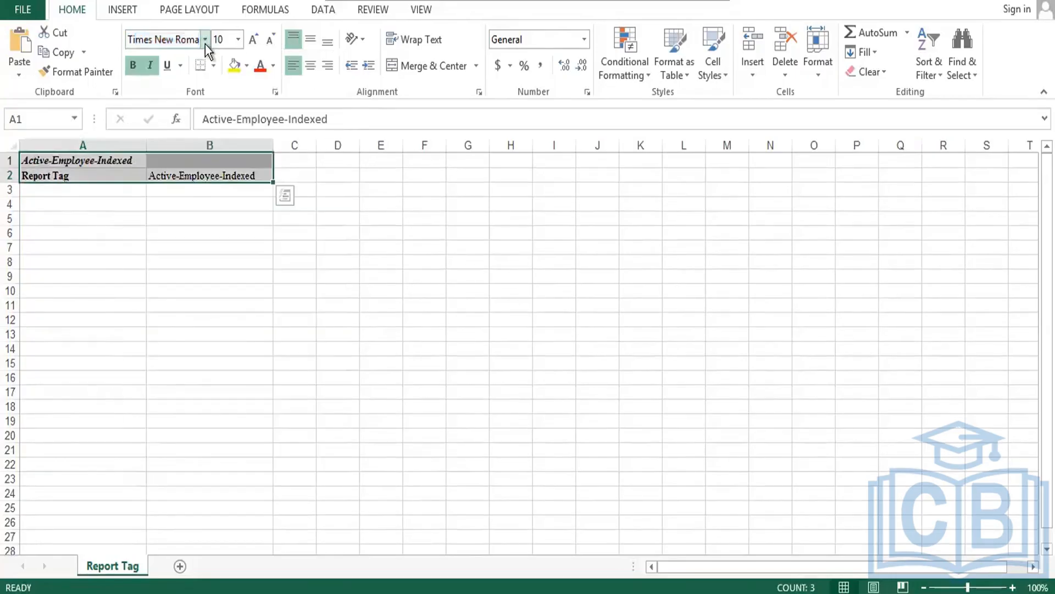
click(149, 65)
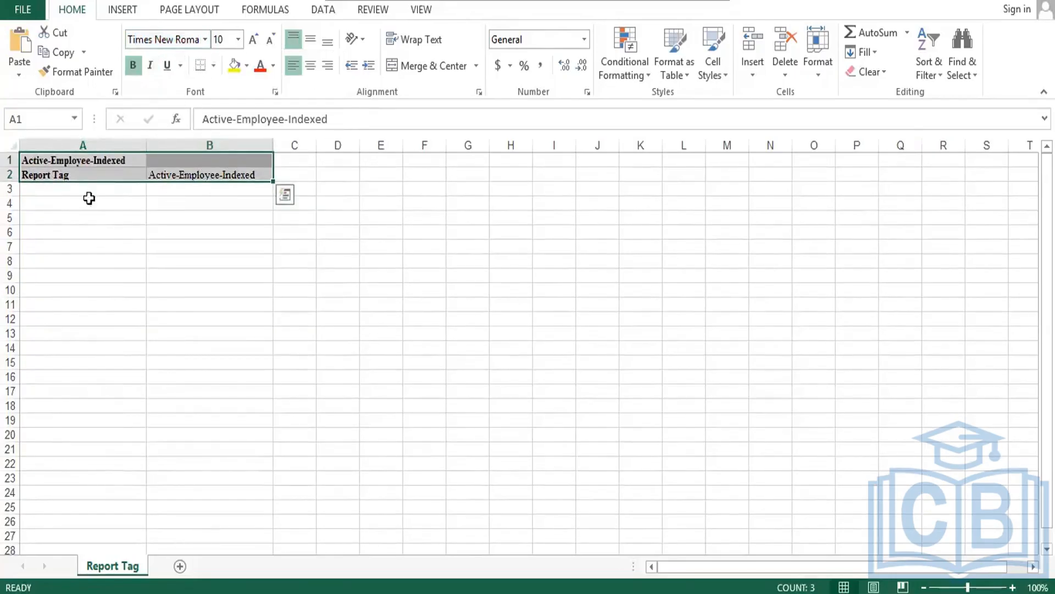
Make row 2 taller and centre the contents of A1:B2 horizontally and vertically.
drag(10, 182, 12, 196)
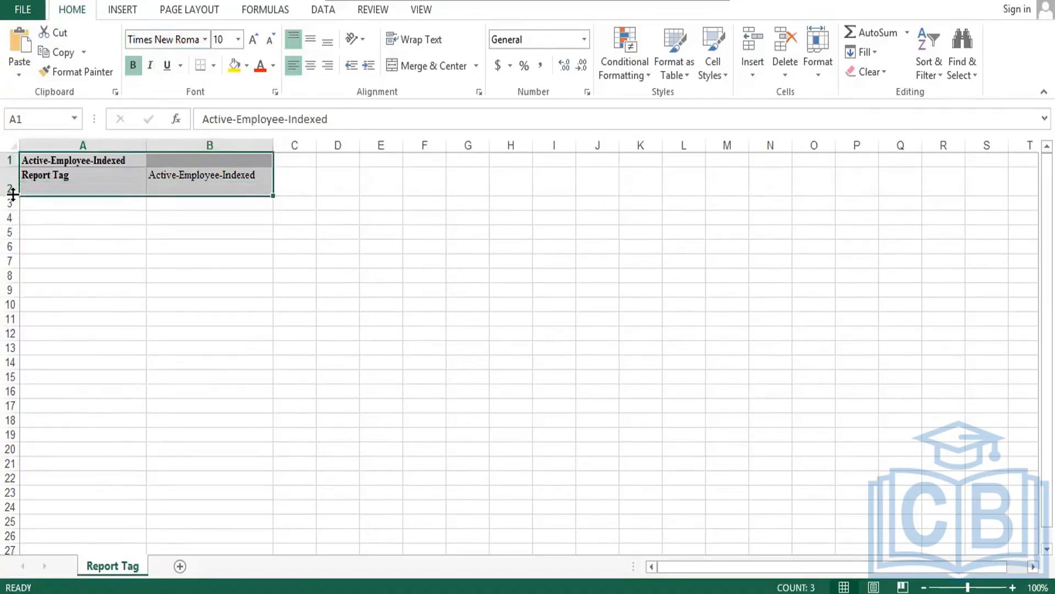
click(314, 69)
click(310, 35)
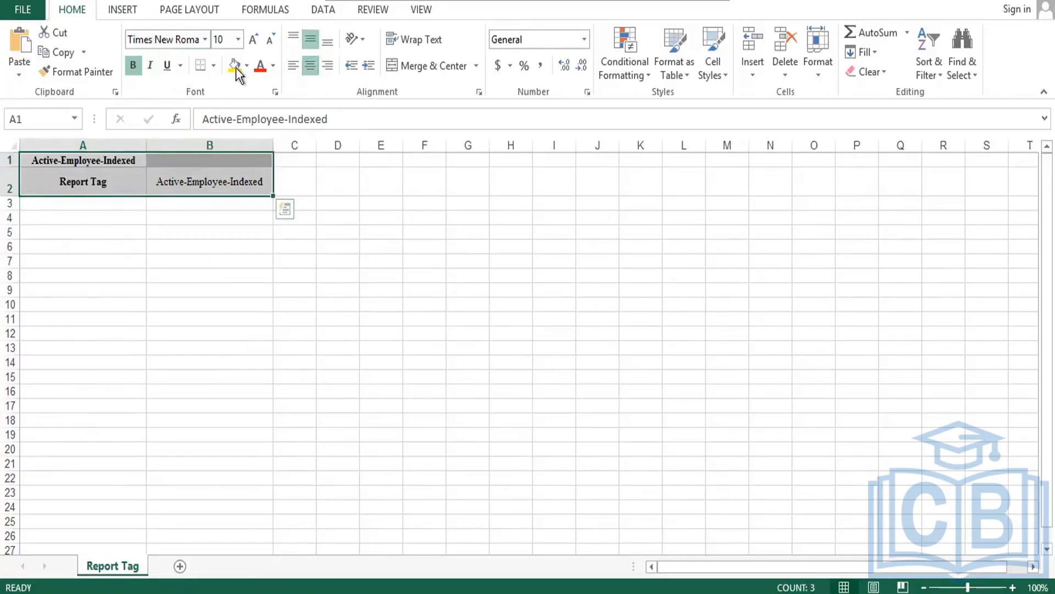
Apply all borders to A1:B2, and merge and centre the title across A1:B1.
click(213, 65)
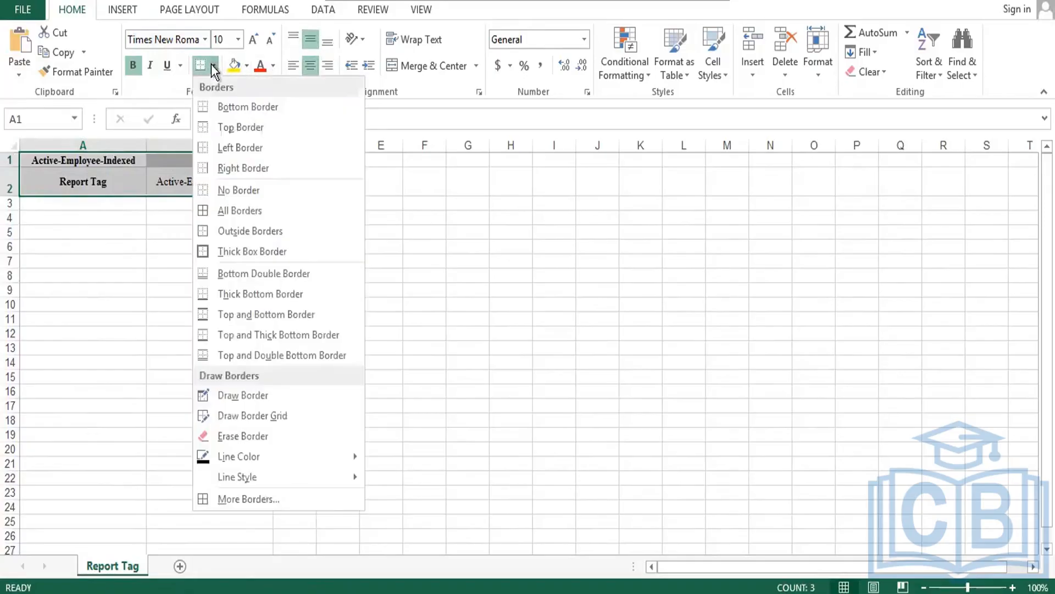
click(223, 210)
drag(86, 159, 181, 165)
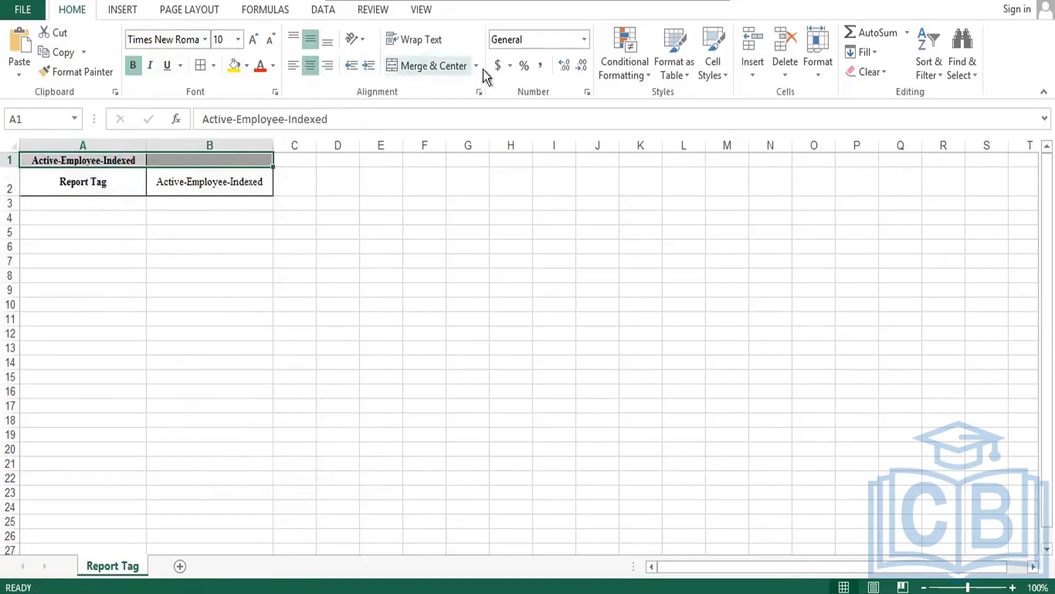
click(406, 65)
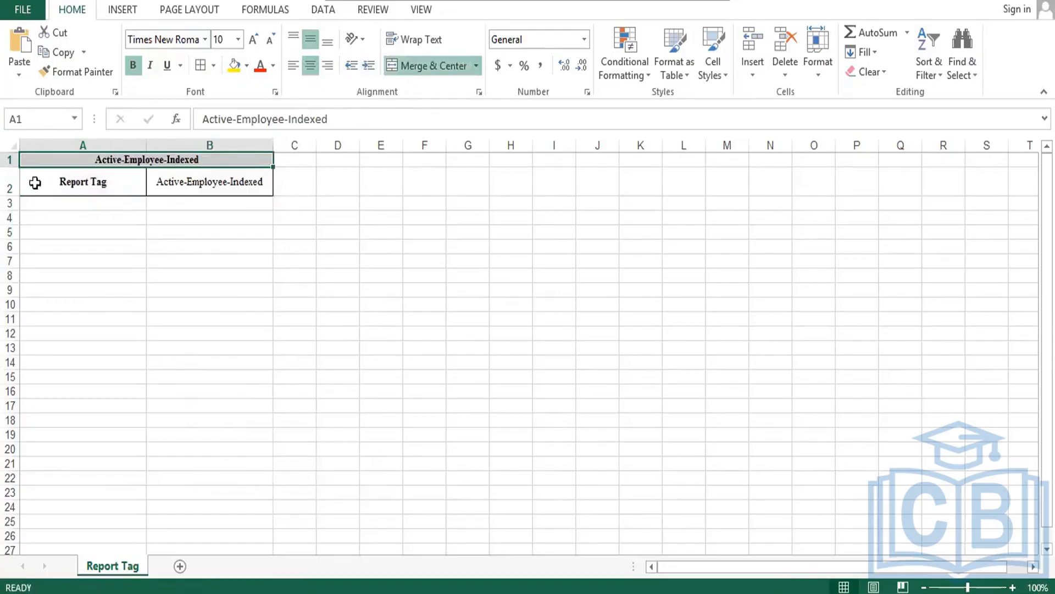
Make row 1 taller and apply all borders again to the range A1:B2.
drag(11, 166, 13, 174)
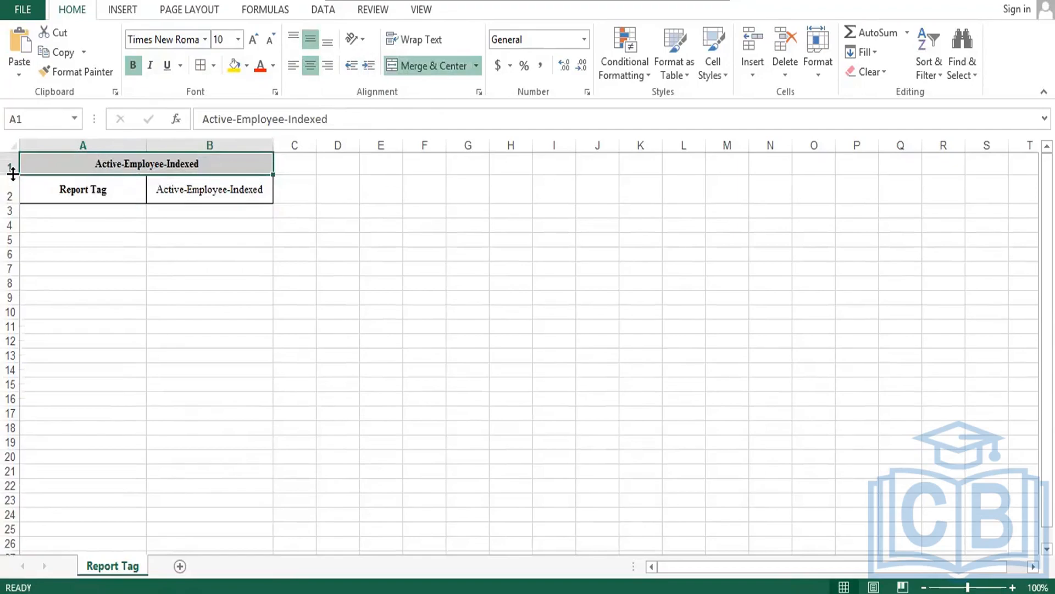
click(118, 192)
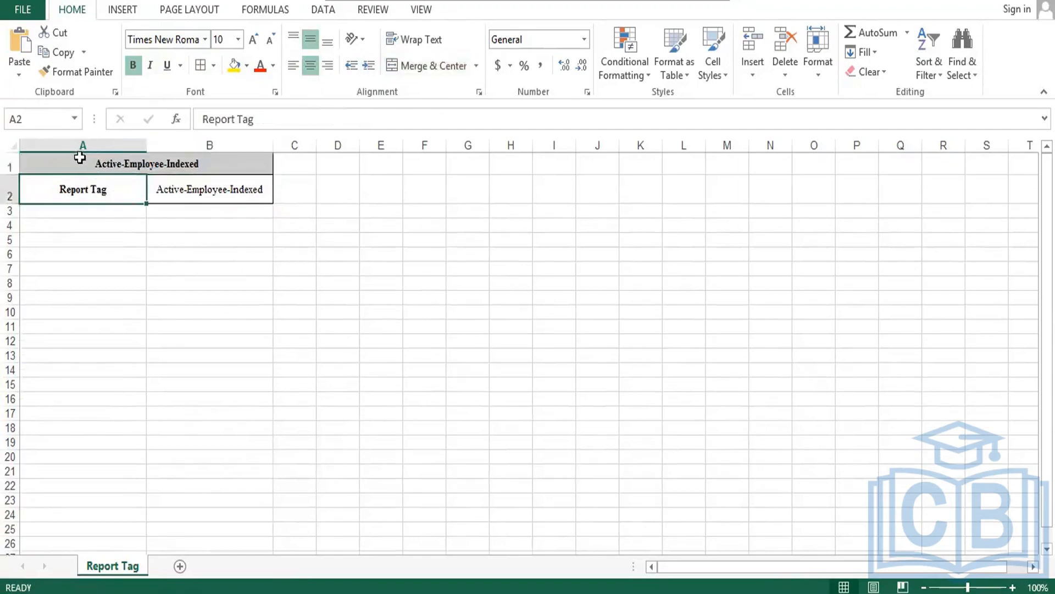
drag(78, 157, 118, 196)
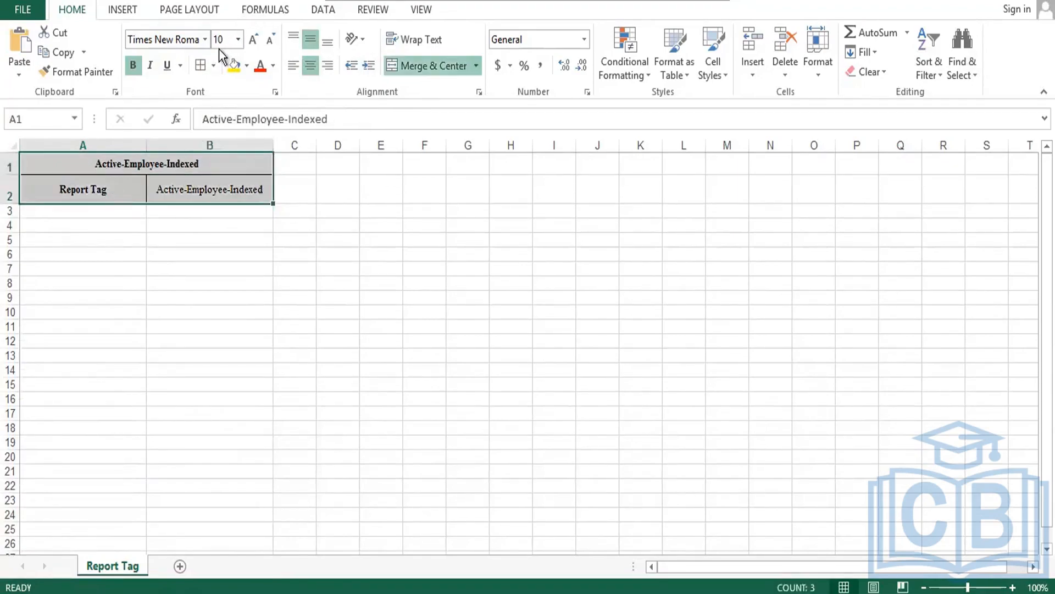
click(216, 64)
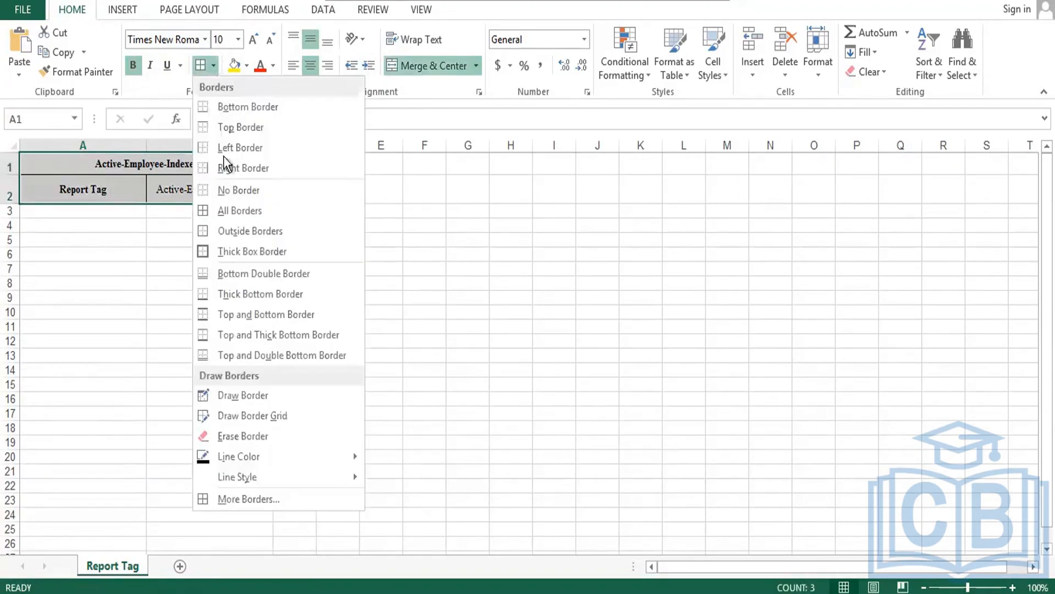
click(230, 212)
Enter the column headers Sl.No, LOB and ORG in cells A4 to C4.
click(91, 219)
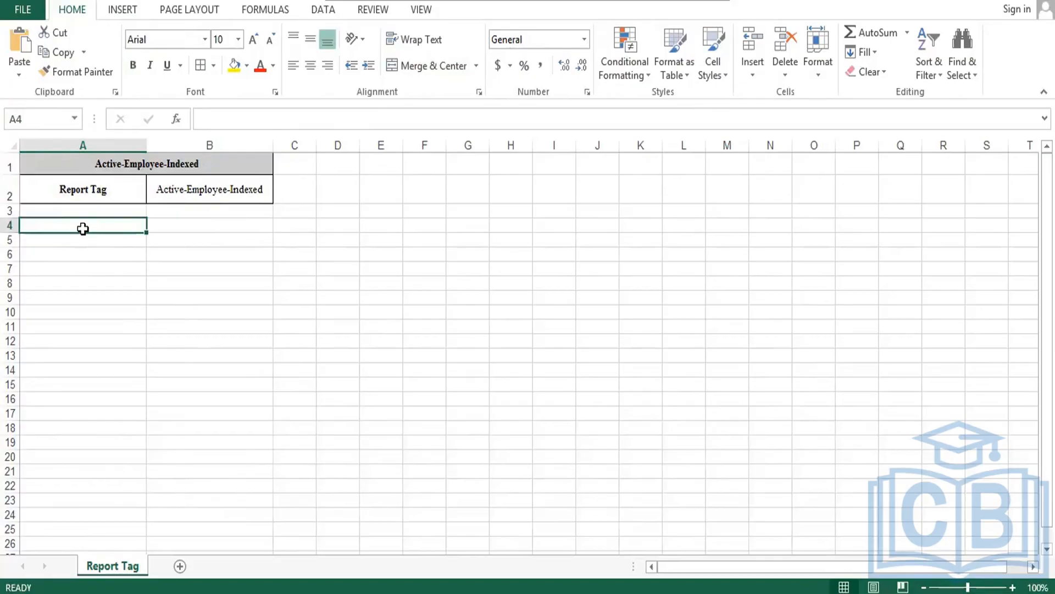
text(Sl.N)
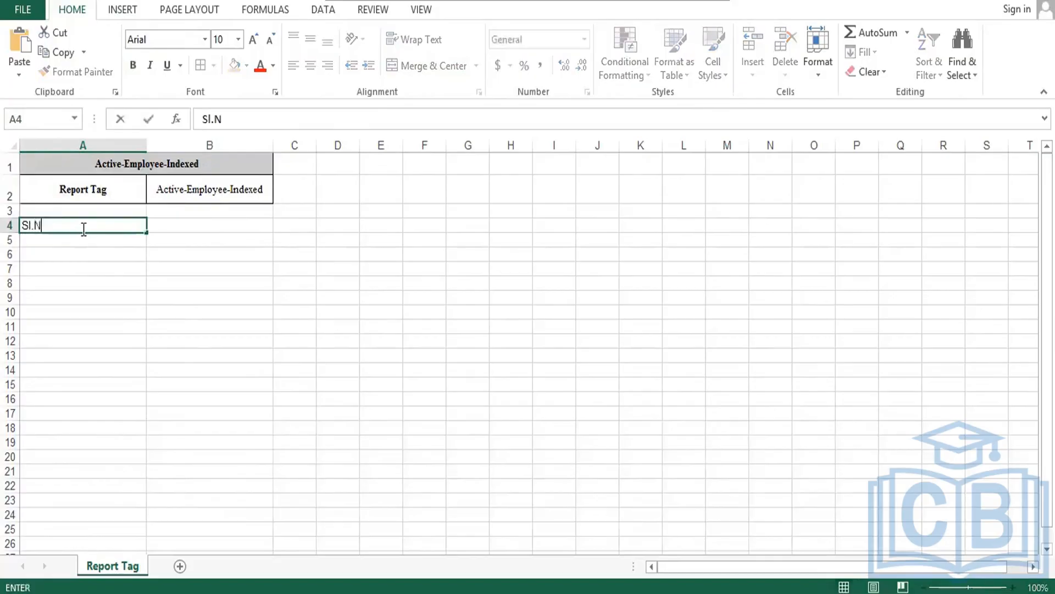
text(o)
key(Tab)
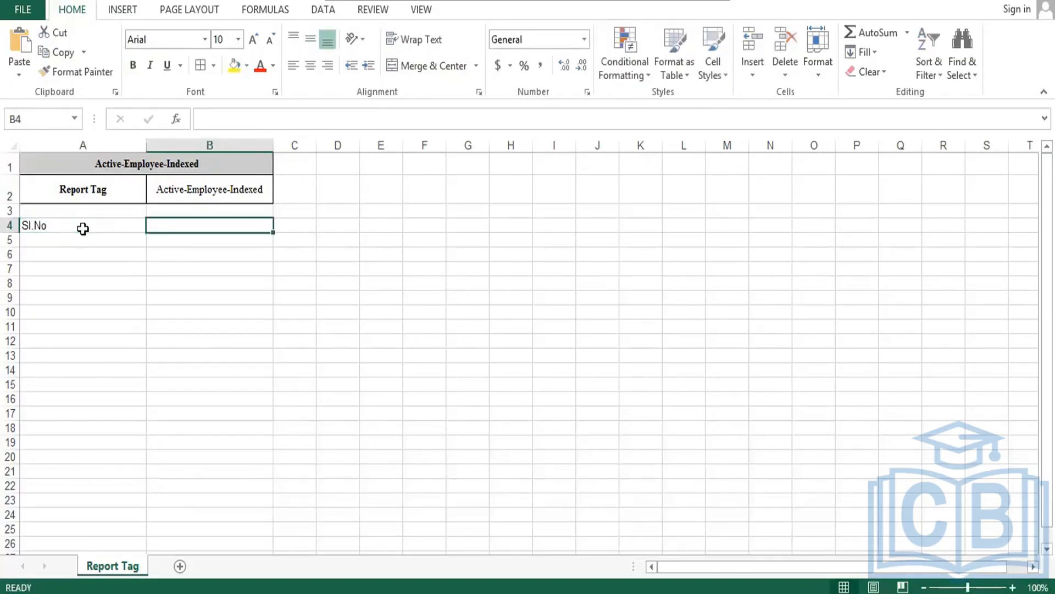
text(LOB)
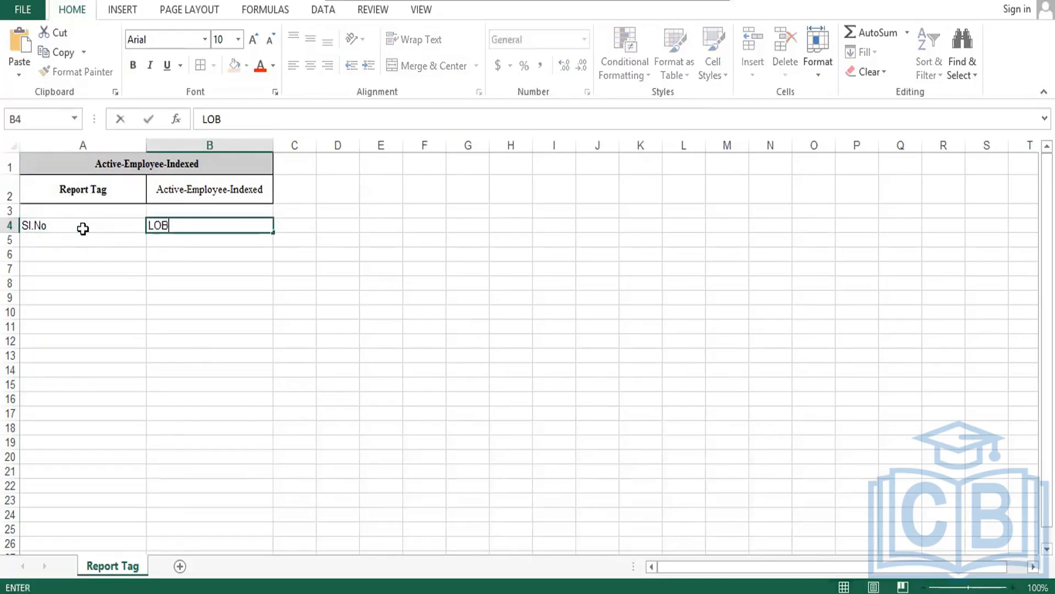
key(Tab)
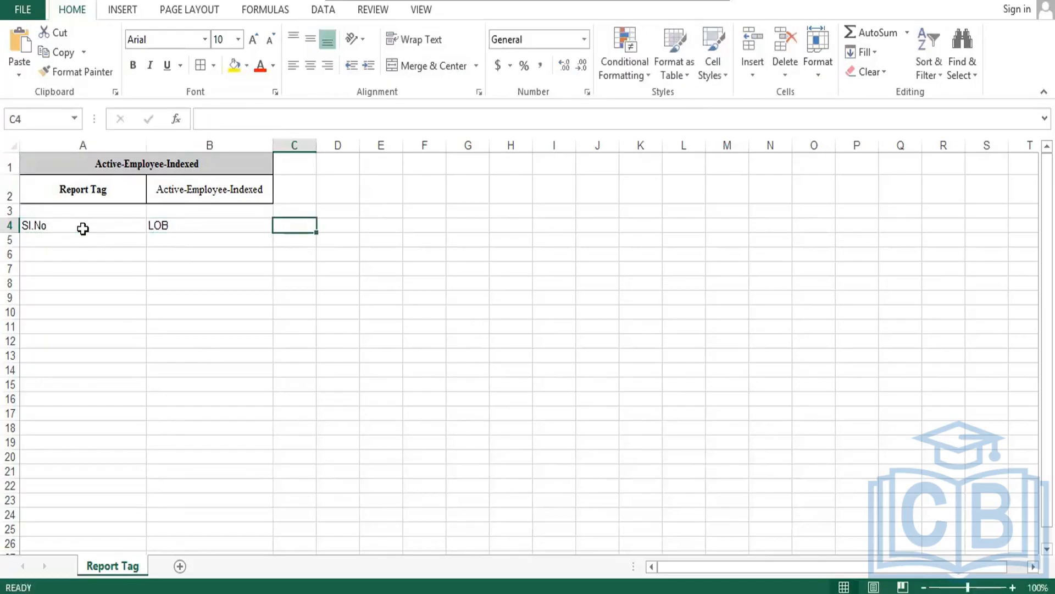
text(ORG)
key(Tab)
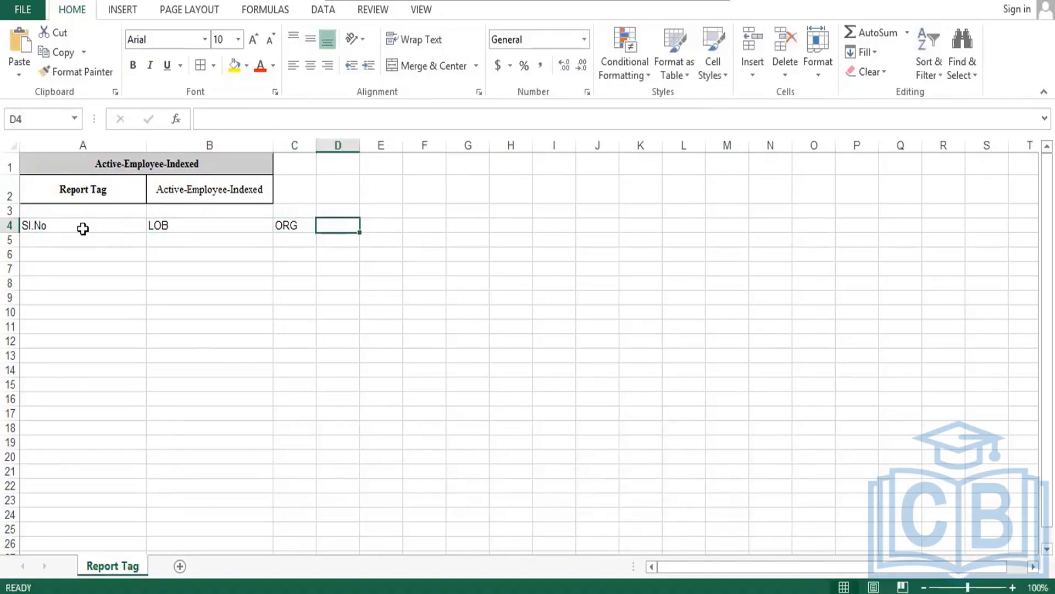
Replace the header text in cell C4 with Org.
key(BackSpace)
key(Escape)
key(Left)
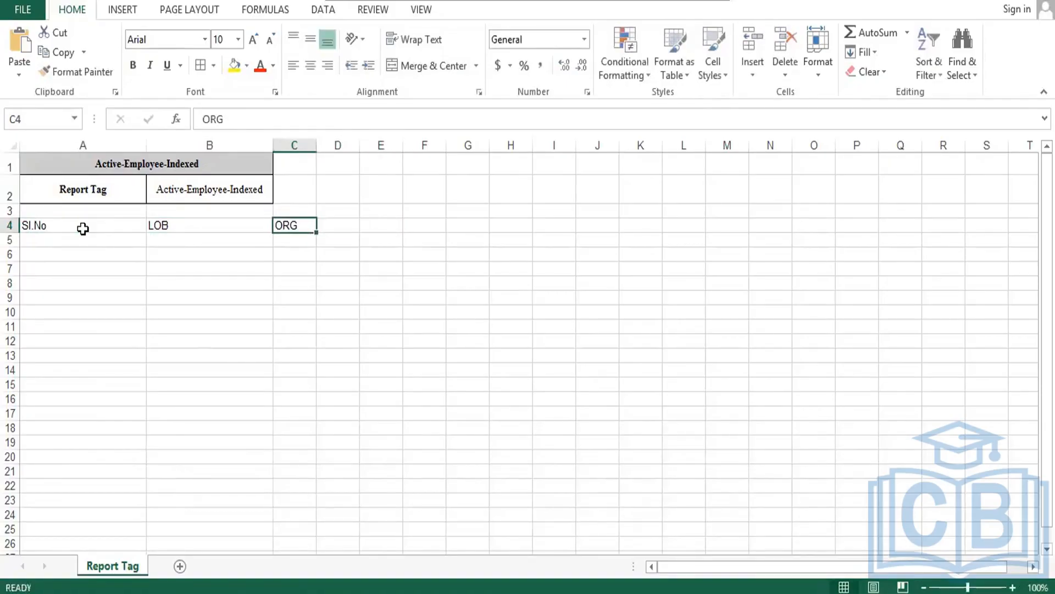
text(Org)
key(Tab)
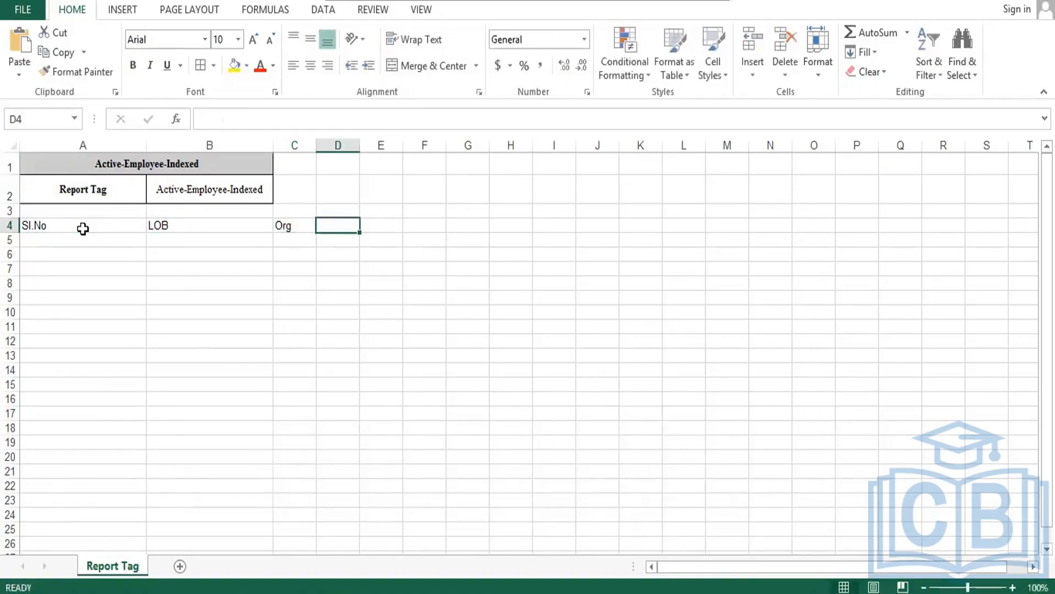
Enter the column header Client in cell D4.
text(Clin)
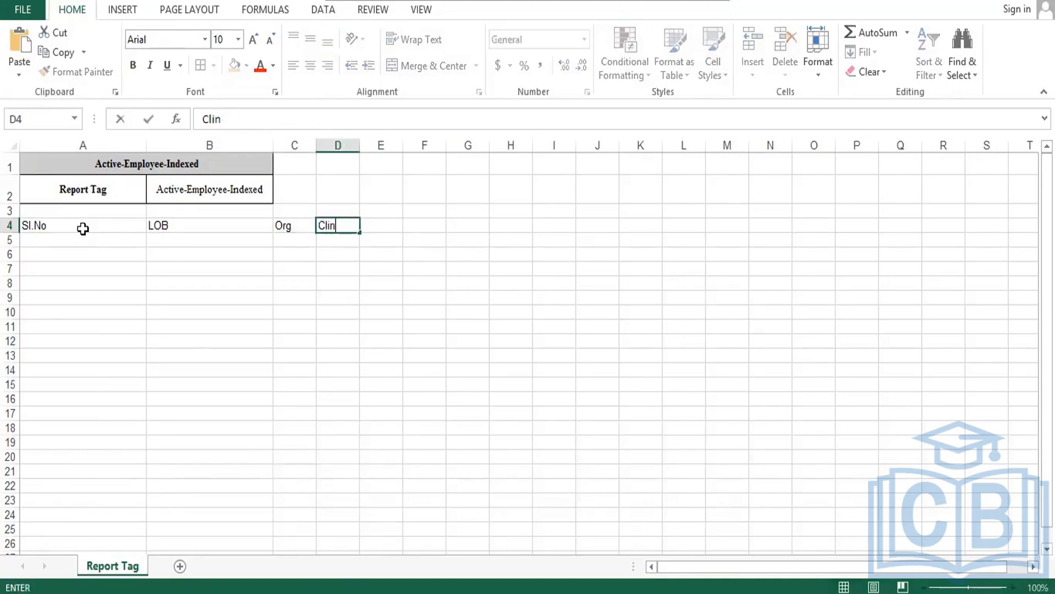
text(t)
key(Tab)
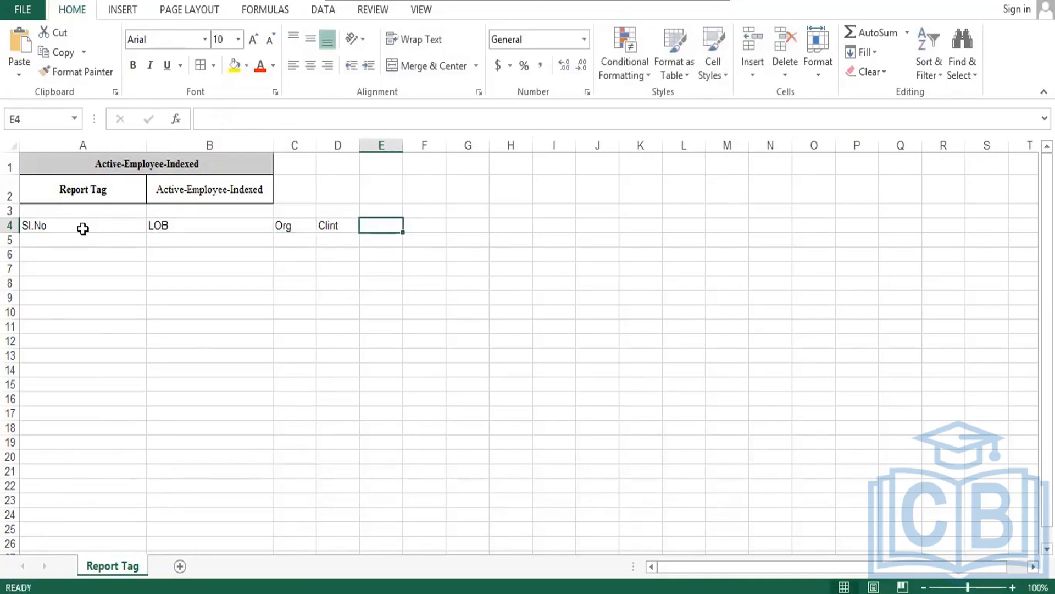
key(Left)
text(Cli)
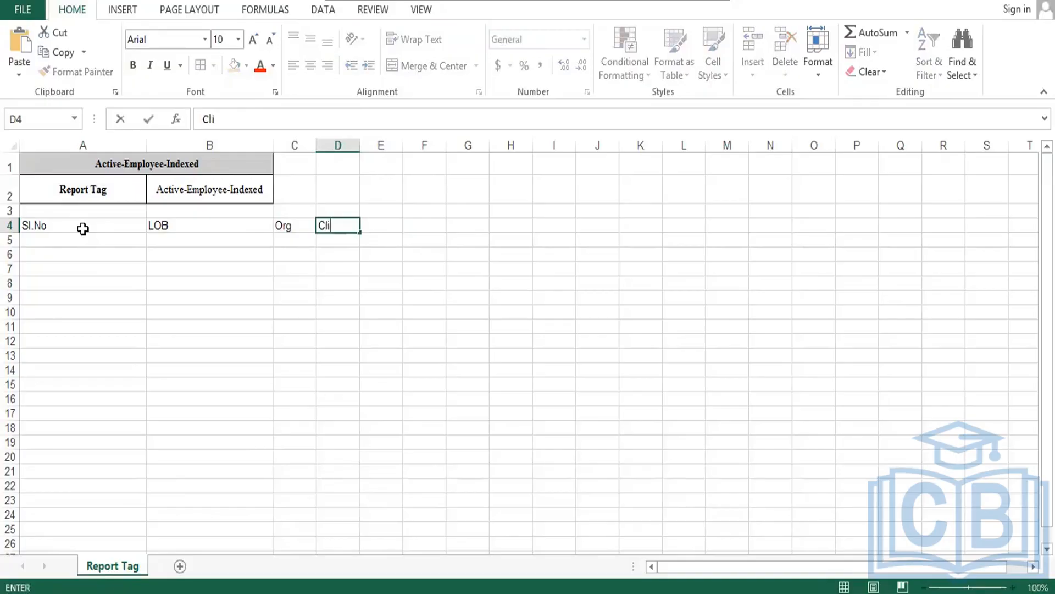
text(ent)
key(Tab)
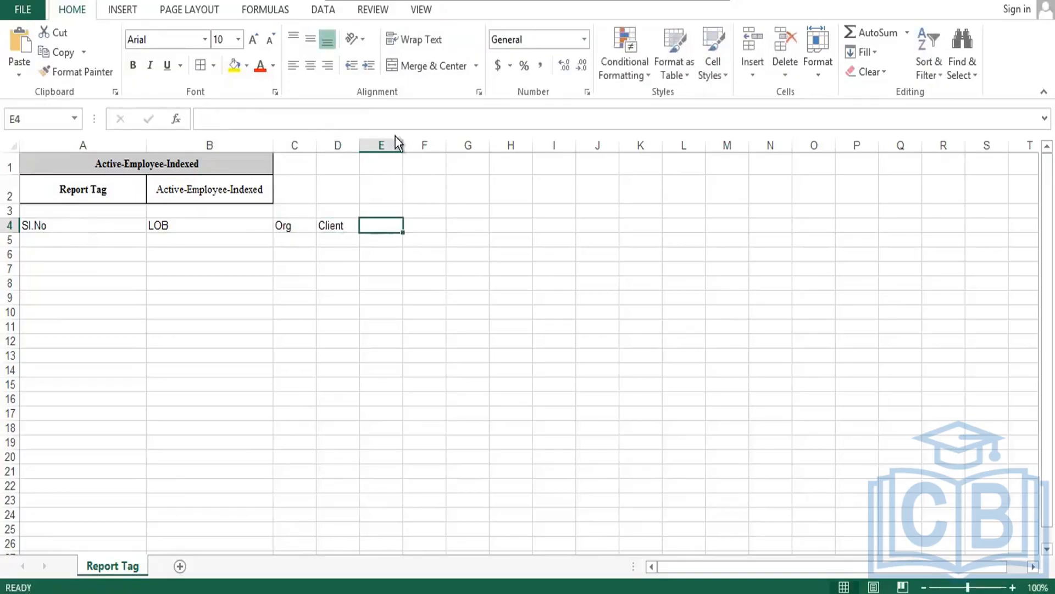
drag(317, 146, 419, 148)
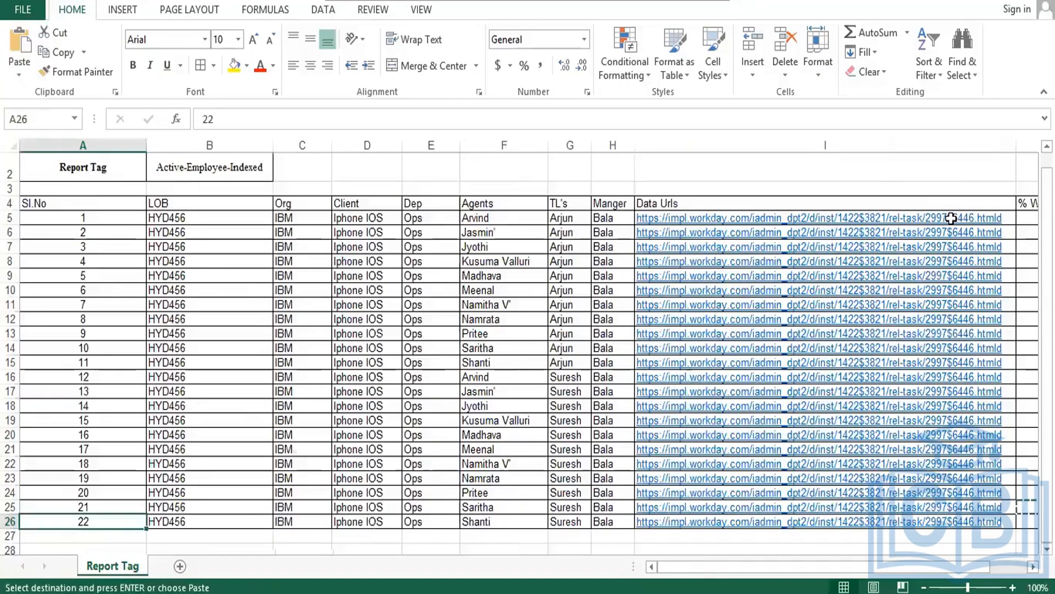
Make row 4, which holds the table's column headers, taller.
key(Up)
key(Up)
key(Up)
key(Up)
key(Up)
key(Up)
key(Up)
key(Up)
key(Up)
key(Up)
key(Up)
key(Up)
key(Up)
key(Up)
key(Up)
key(Up)
key(Up)
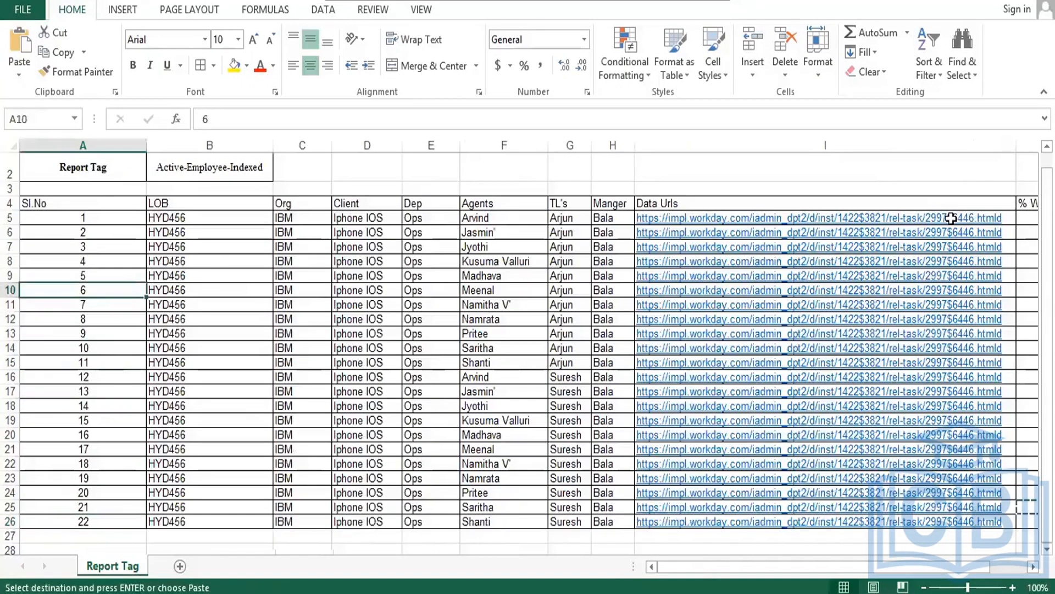
key(Up)
key(Up)
key(Up)
key(Up)
key(Up)
key(Up)
key(Up)
key(Up)
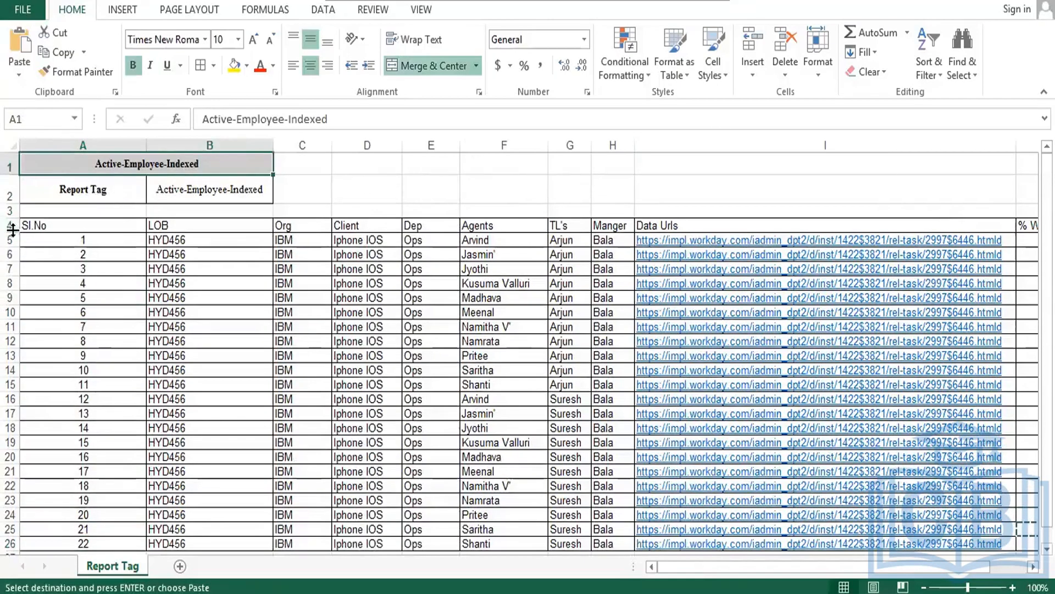
drag(12, 229, 12, 238)
Centre the column headers in A4:J4 horizontally and vertically.
click(39, 234)
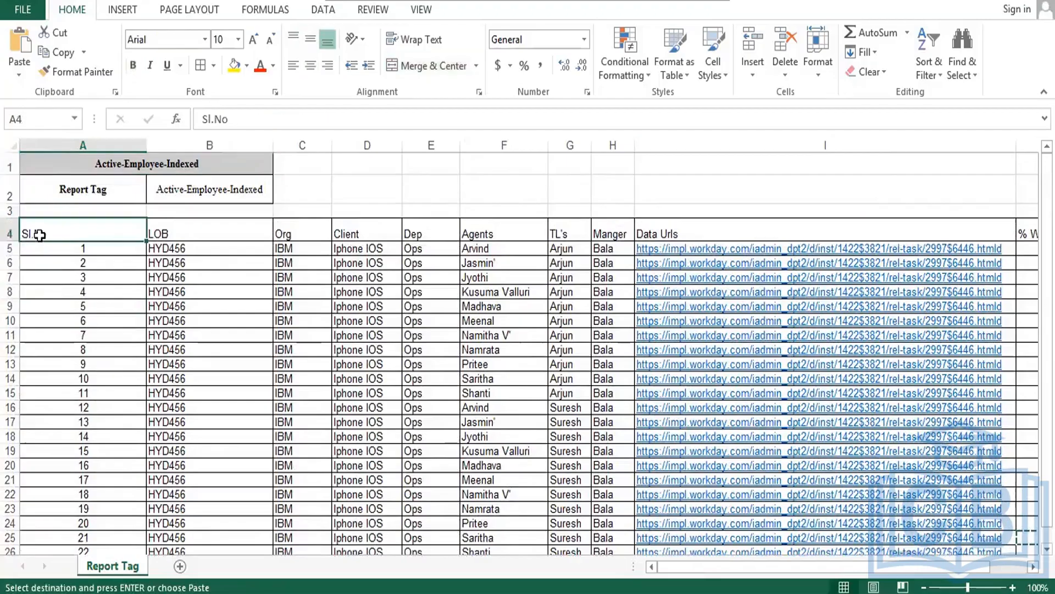
key(shift+Right)
key(shift+Right)
key(shift+Right)
key(shift+Right)
key(shift+Right)
key(shift+Right)
key(shift+Right)
key(shift+Right)
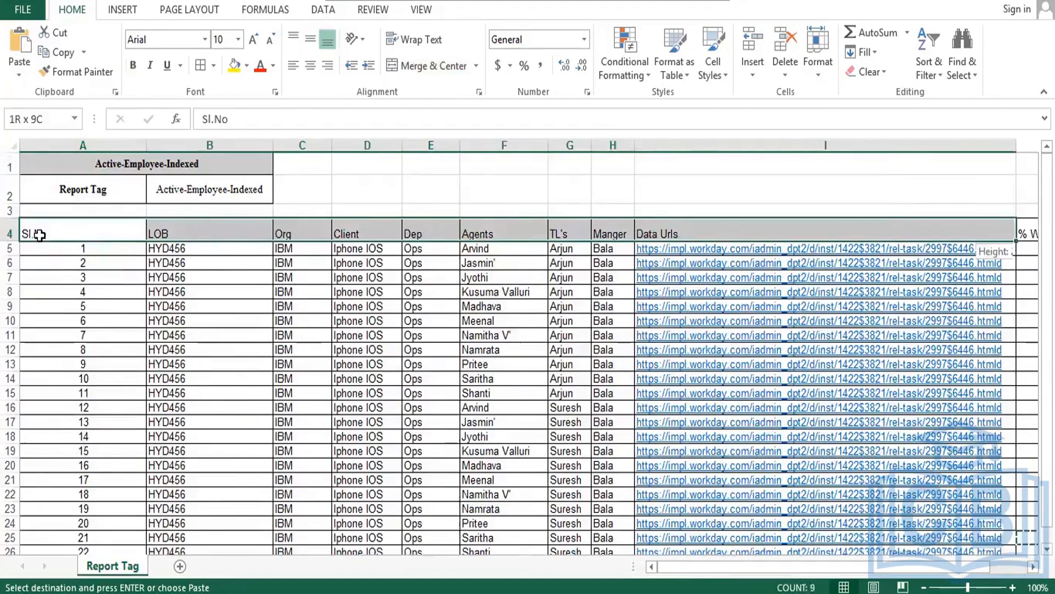
key(shift+Right)
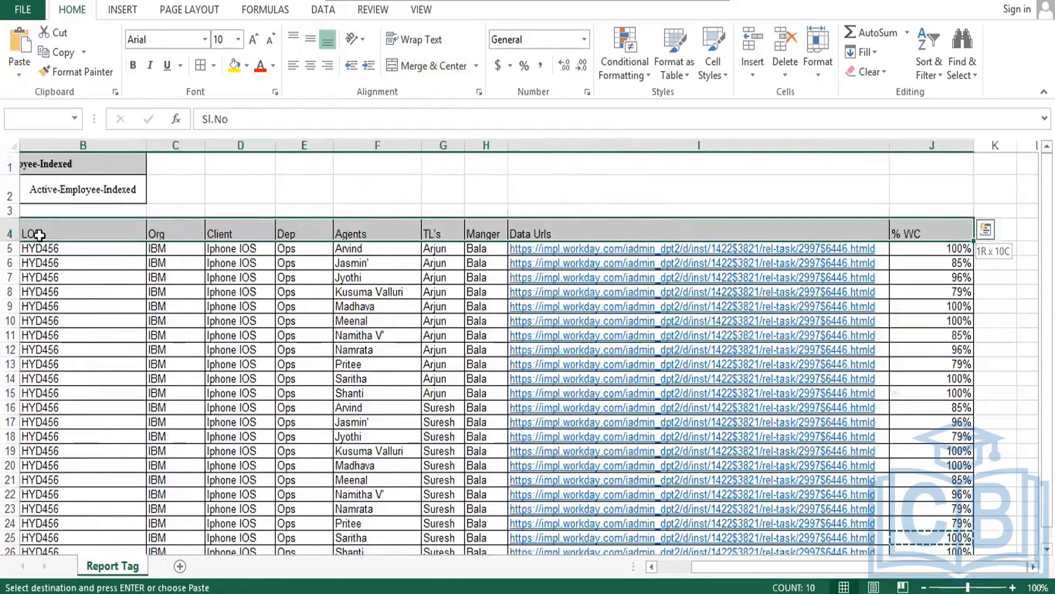
click(313, 77)
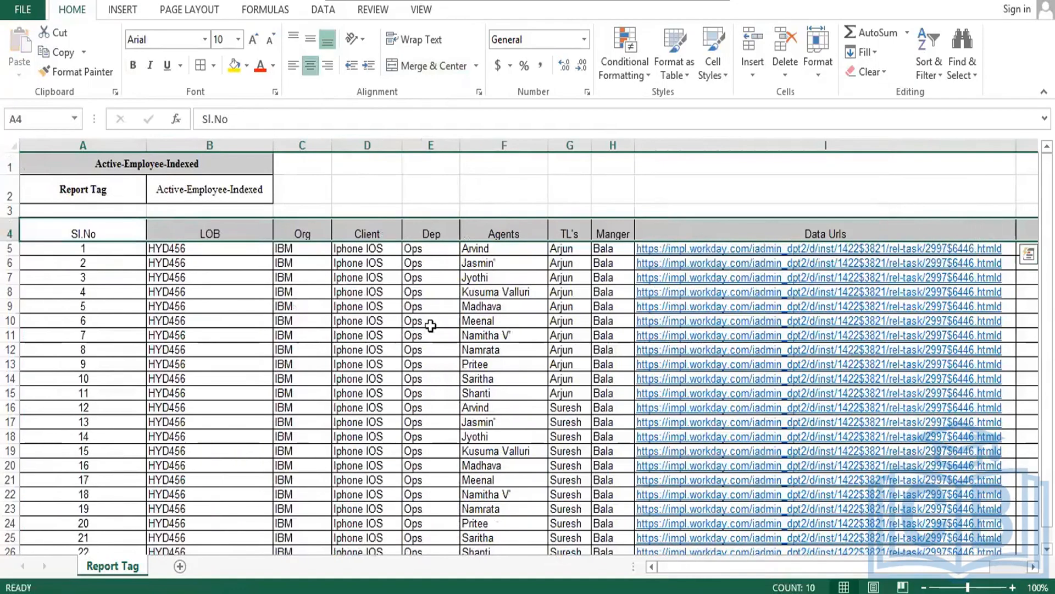
click(311, 40)
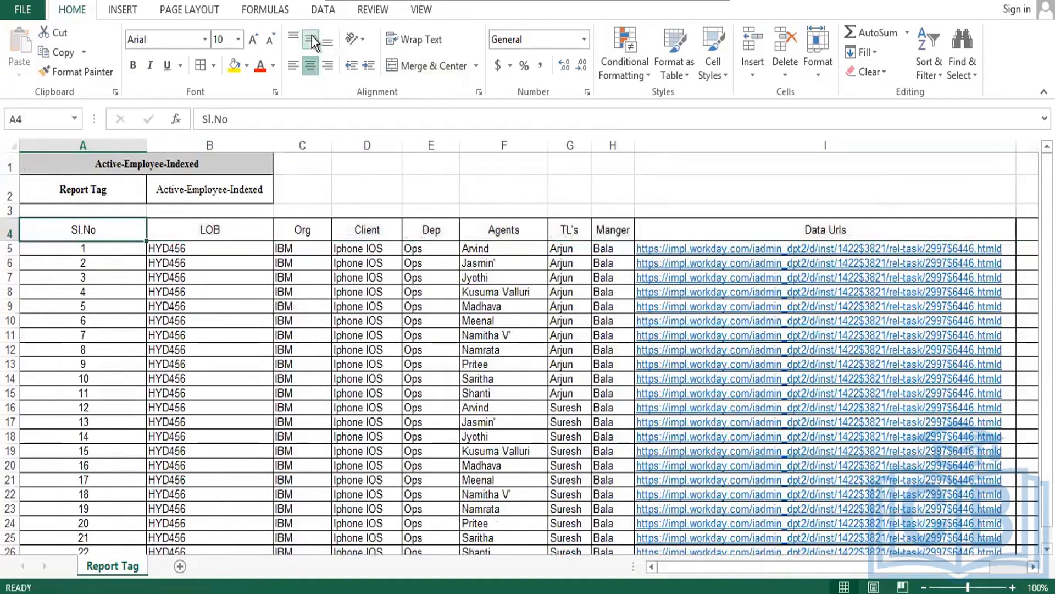
Fill the header cells A4:J4 with a darker orange theme colour and make their text bold.
key(shift+Right)
key(shift+Right)
key(shift+Right)
key(shift+Right)
key(shift+Right)
key(shift+Right)
key(shift+Right)
key(shift+Right)
key(shift+Right)
key(shift+Right)
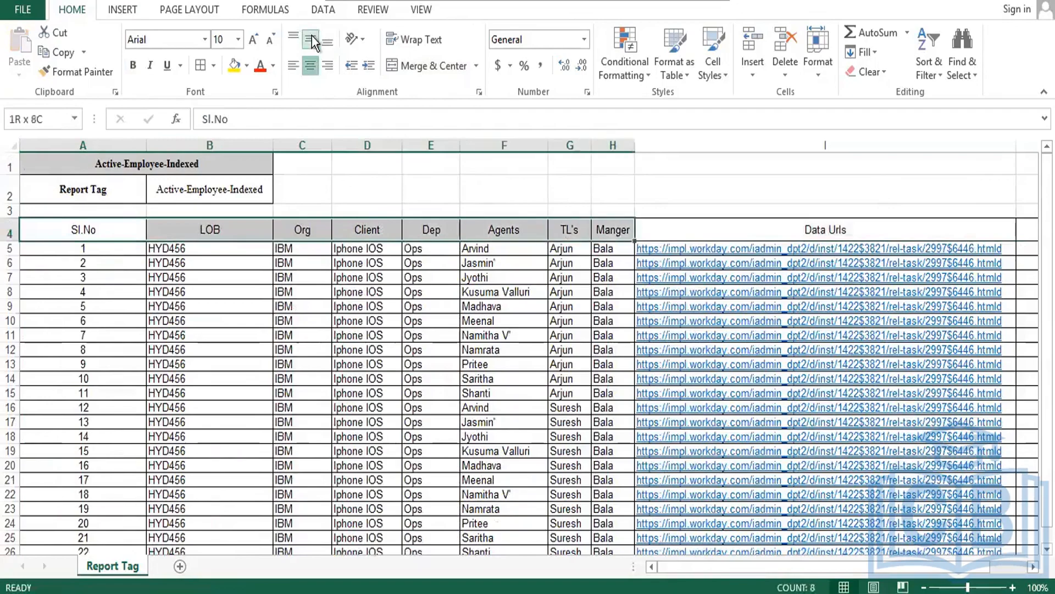
click(247, 65)
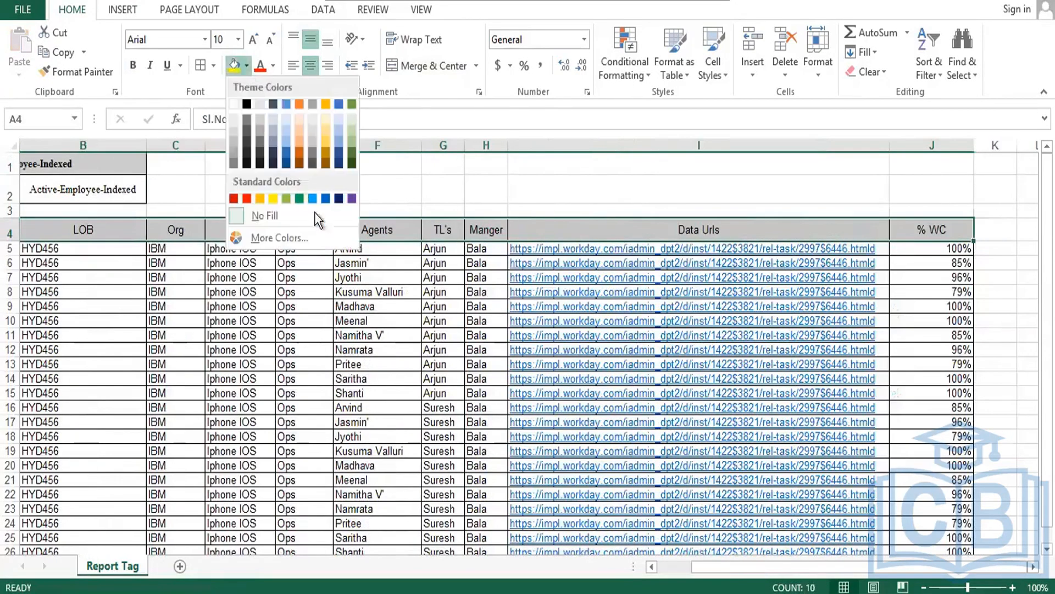
click(298, 147)
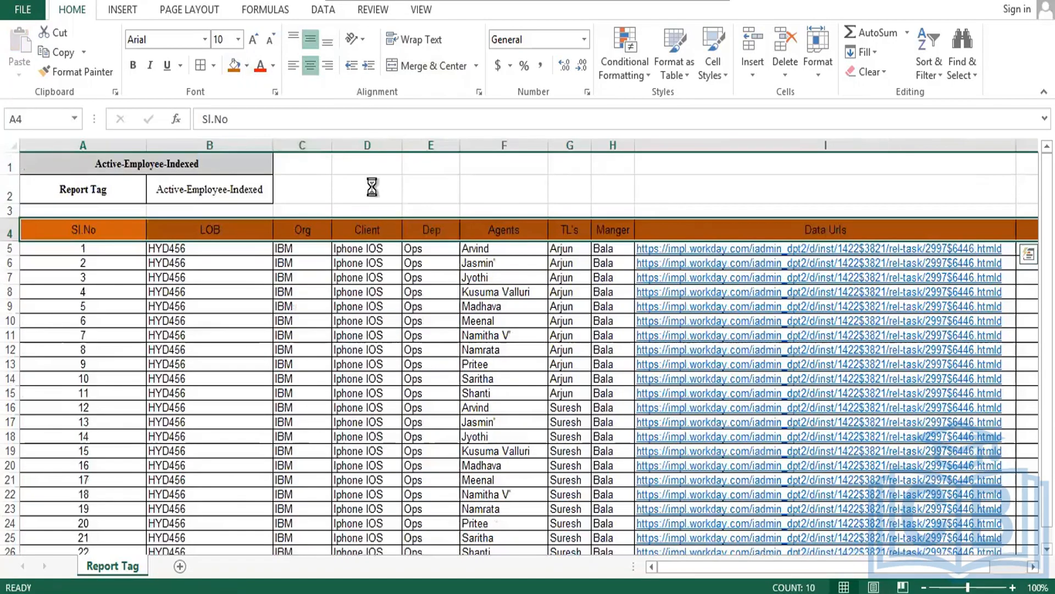
key(ctrl+b)
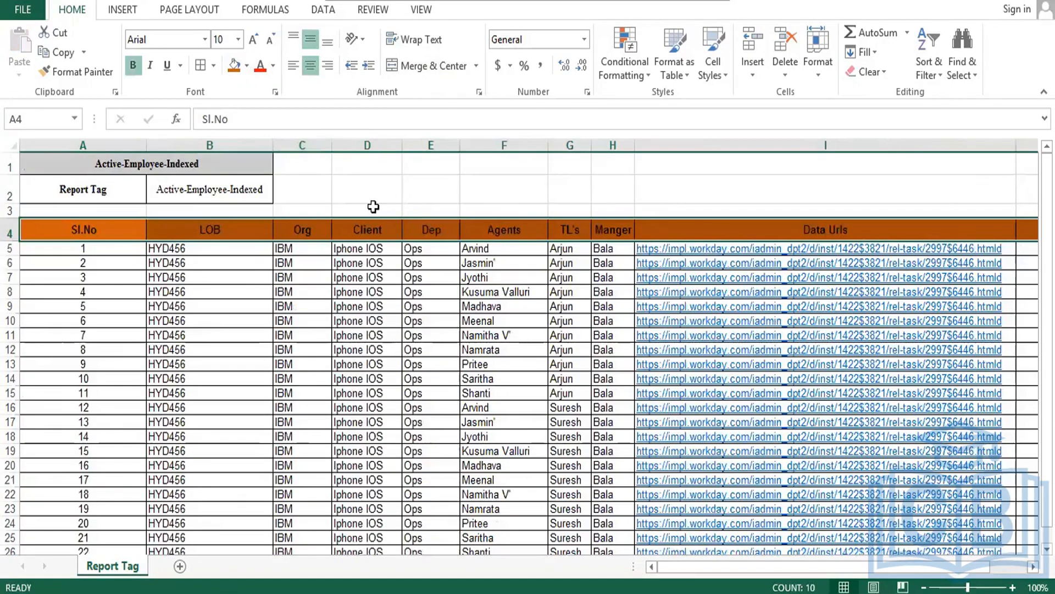
click(350, 183)
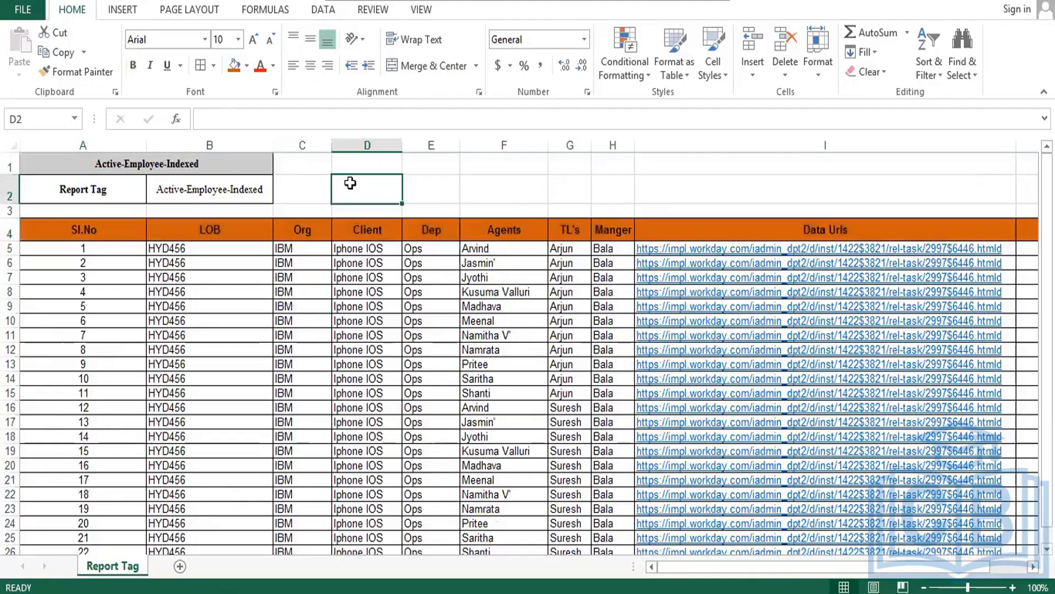
Set the font of the whole table A4:J26 to Times New Roman.
key(Down)
key(Down)
key(Down)
key(Down)
key(Down)
key(Down)
key(Down)
key(Left)
key(Left)
key(Left)
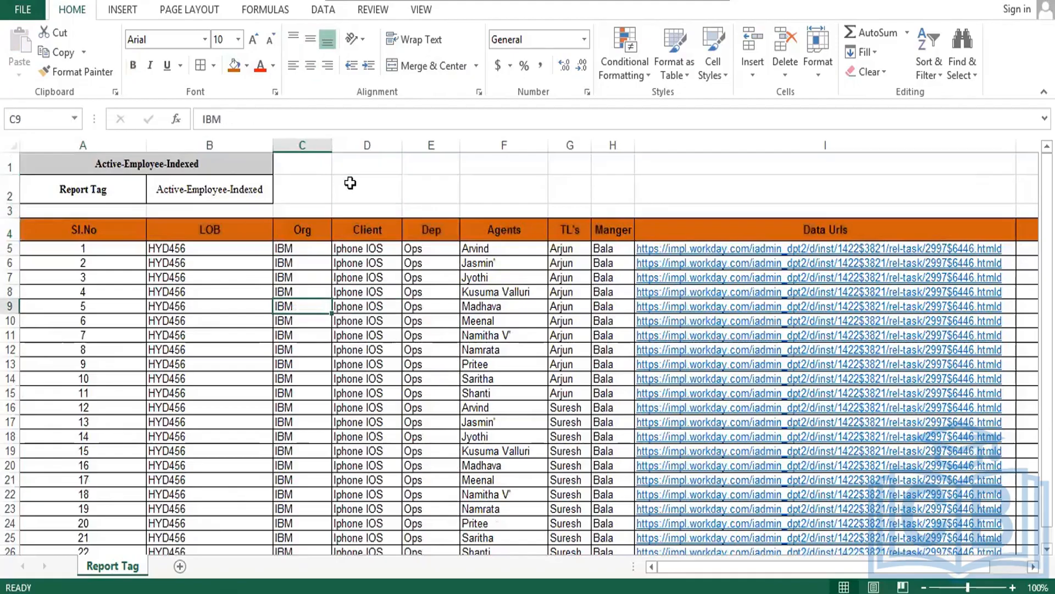
key(Up)
key(Up)
key(Up)
key(Up)
key(Up)
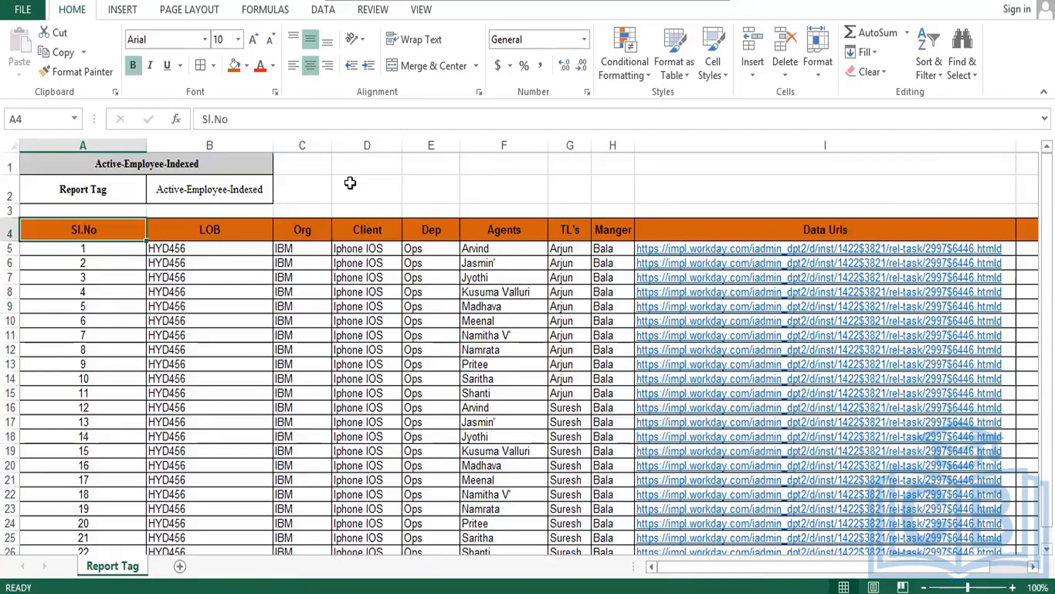
key(ctrl+shift+End)
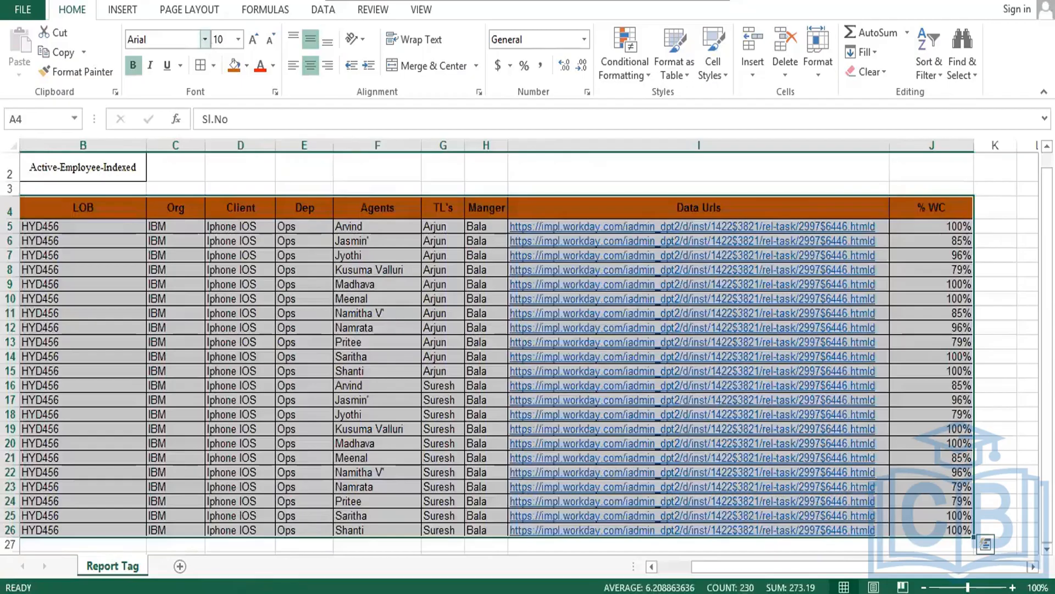
click(206, 38)
text(Times New Roma)
key(Return)
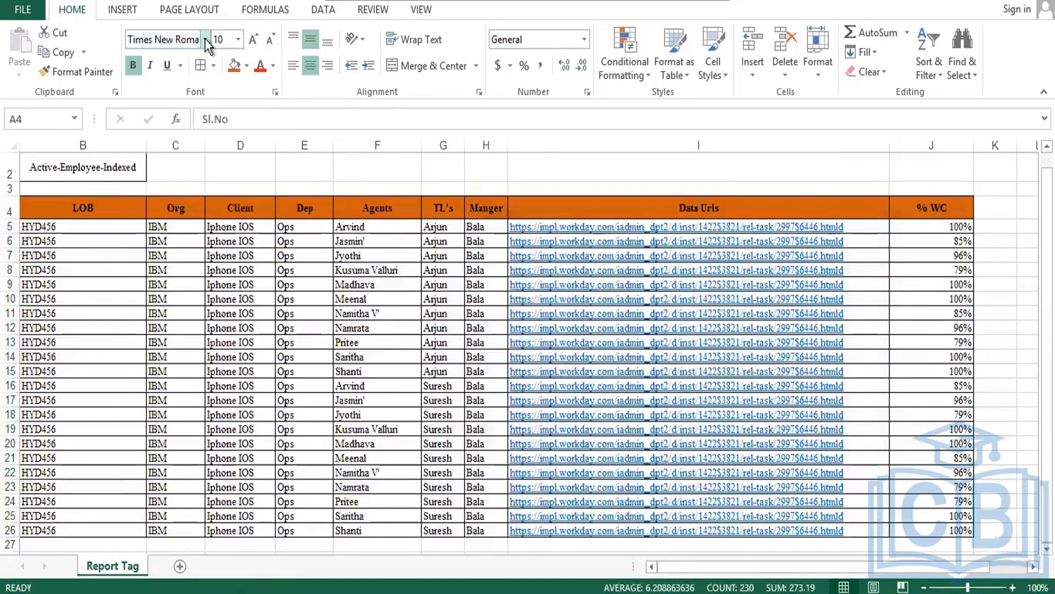
Centre the contents of the whole table A4:J26 horizontally.
key(Down)
key(Right)
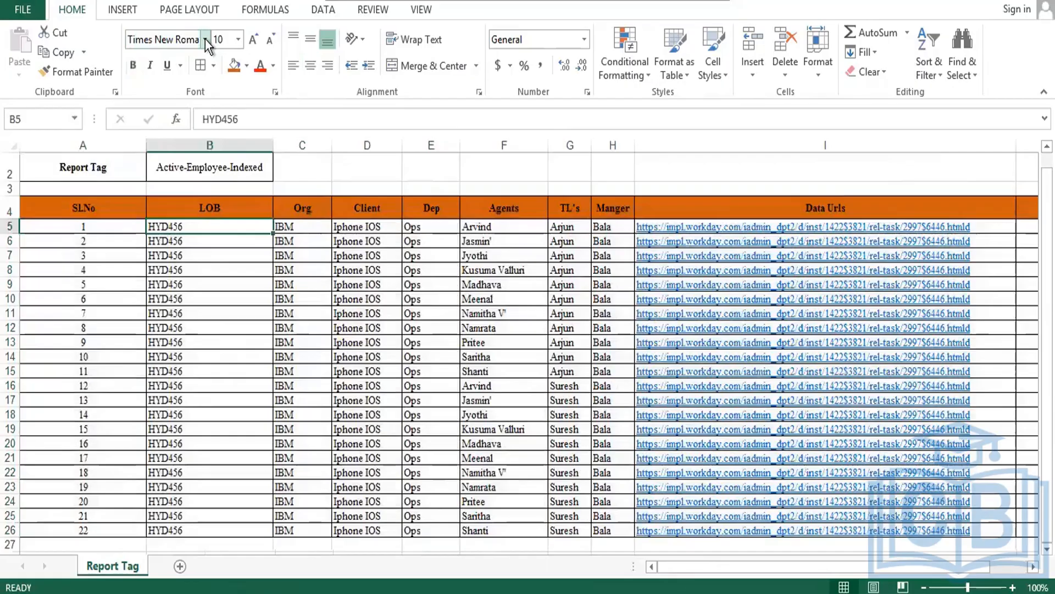
key(Left)
key(ctrl+a)
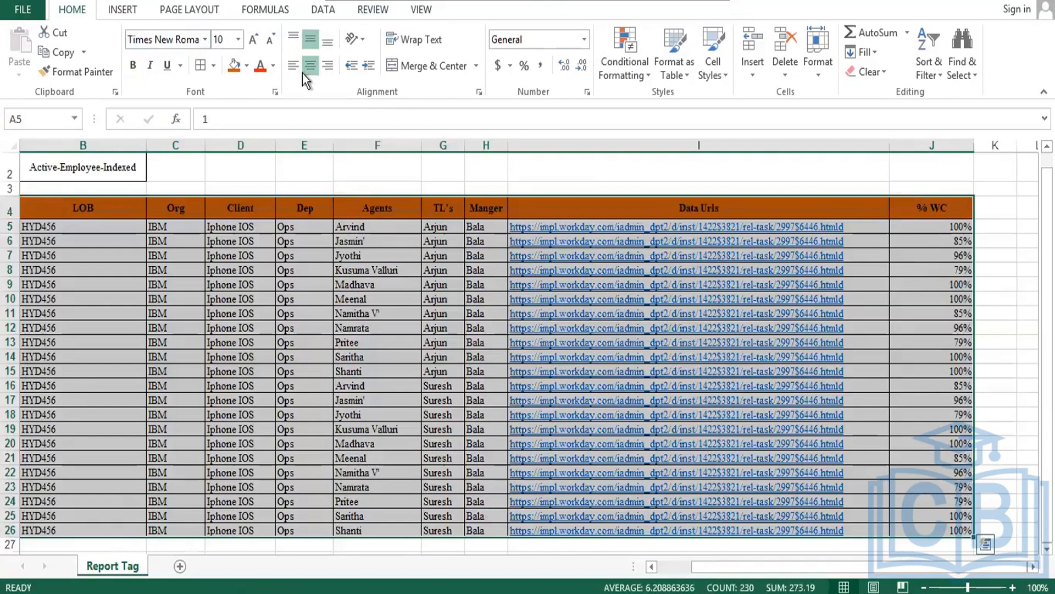
click(310, 66)
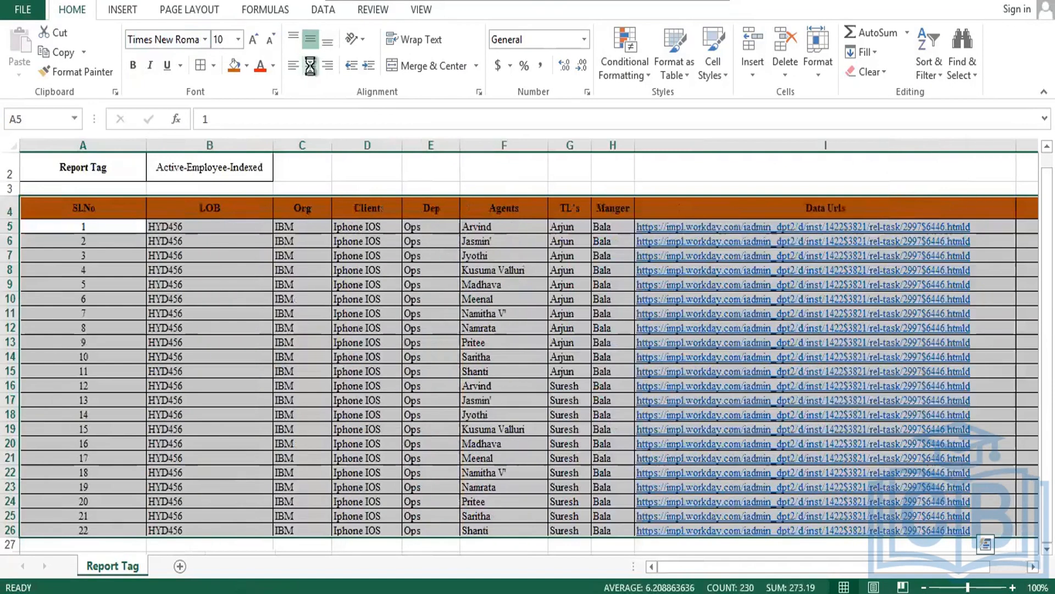
key(shift+Return)
key(Down)
key(Down)
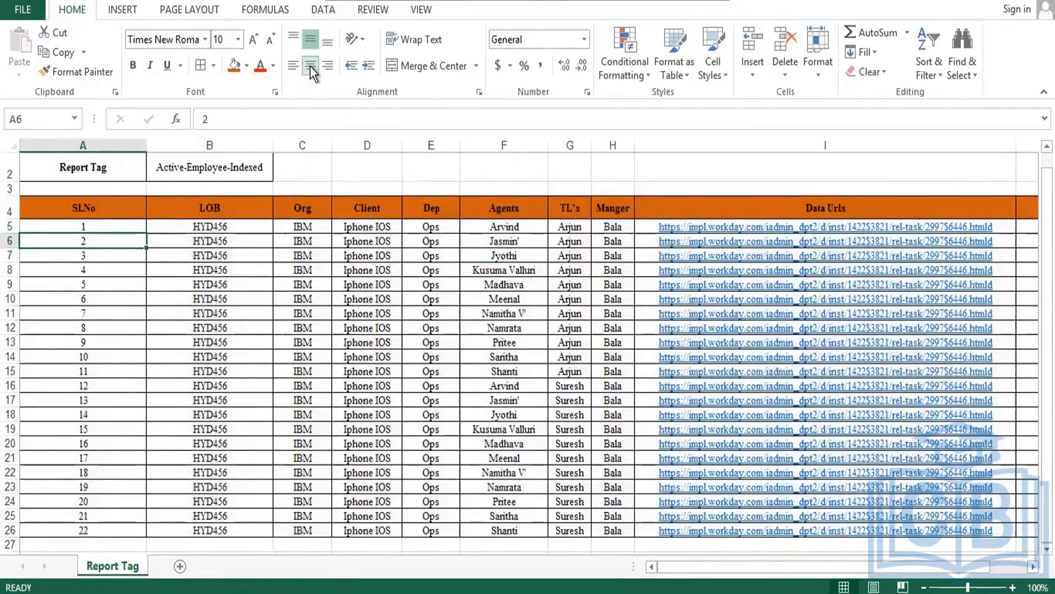
Review the LOB, Org, Client, Dep, Agents and TL's columns in the first data rows of the table.
key(Right)
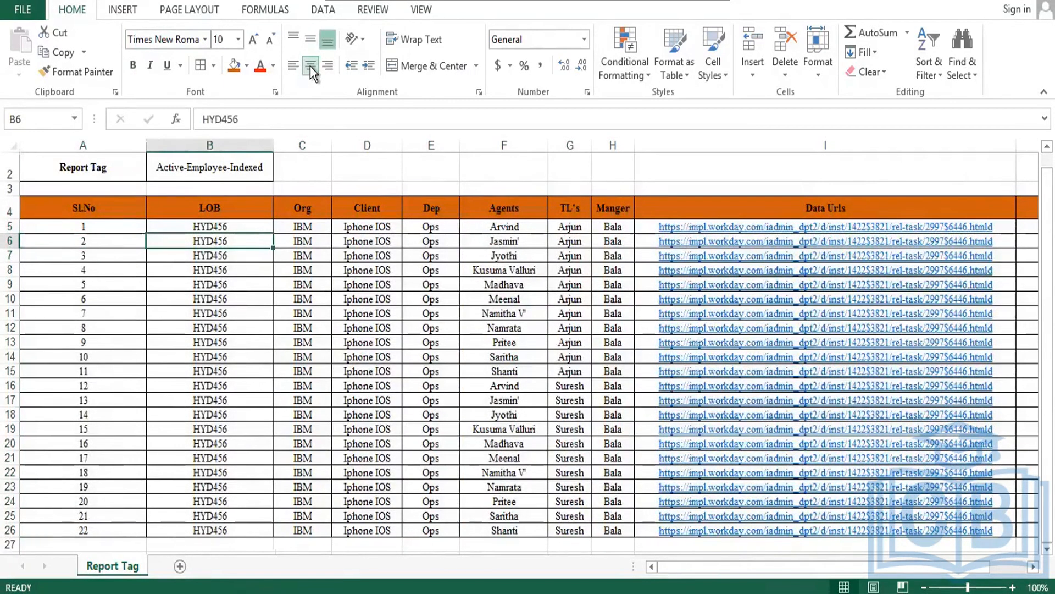
key(Right)
key(Left)
key(Right)
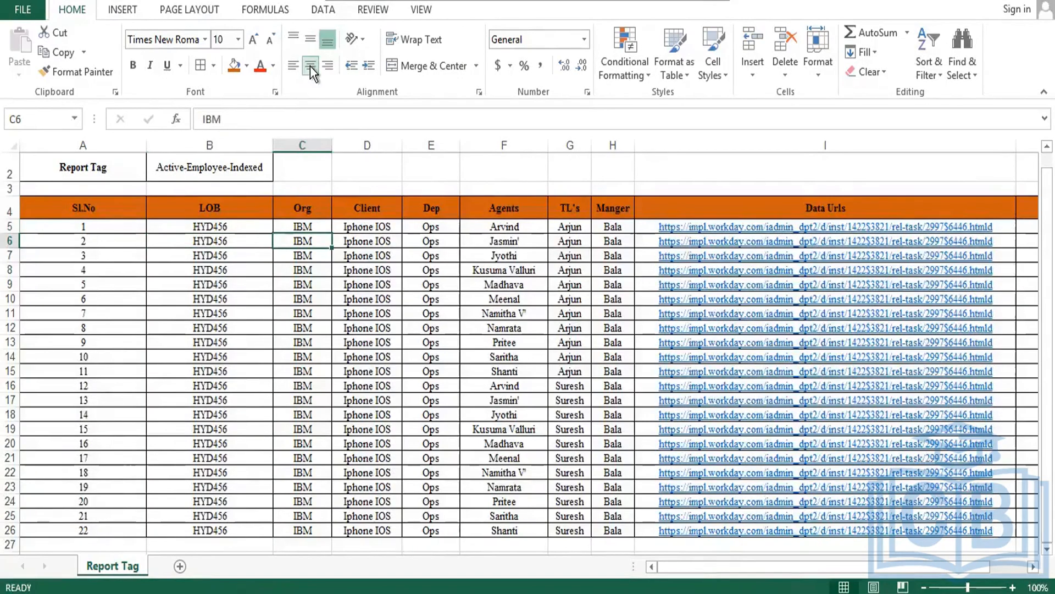
key(Right)
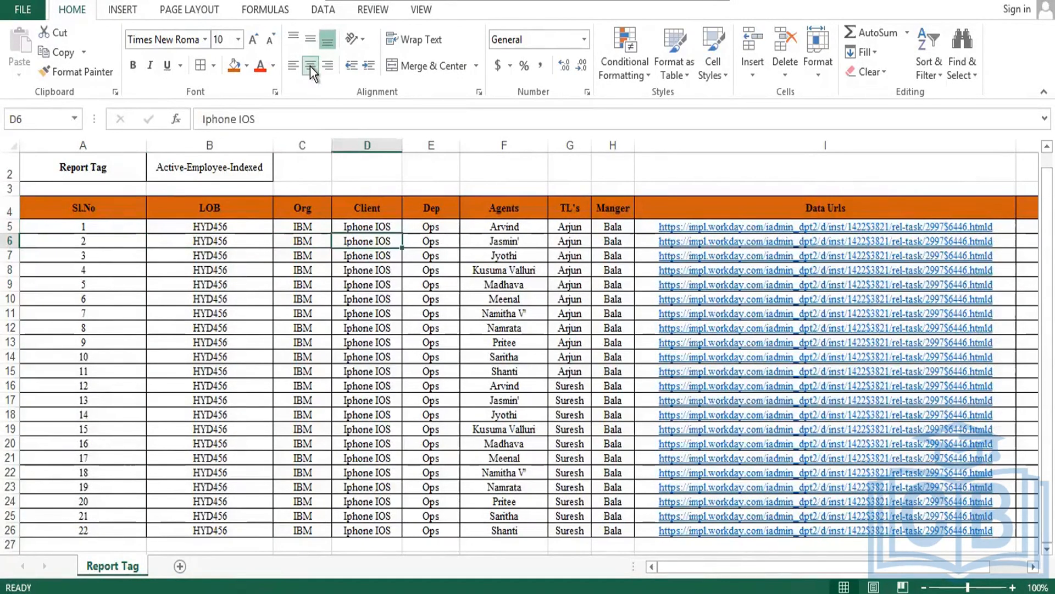
key(Right)
key(Up)
key(Up)
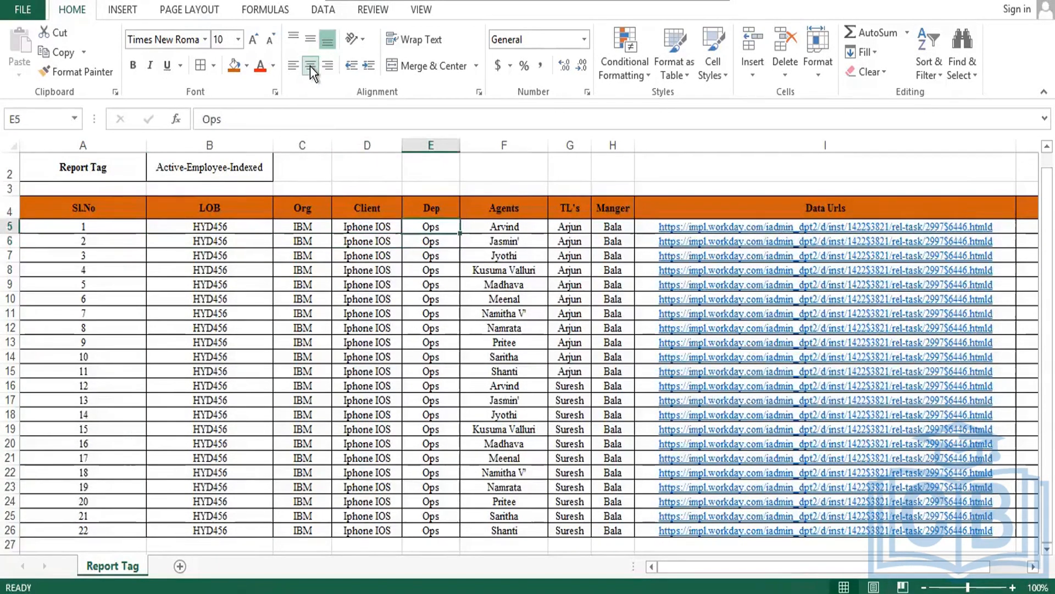
key(Down)
key(Down)
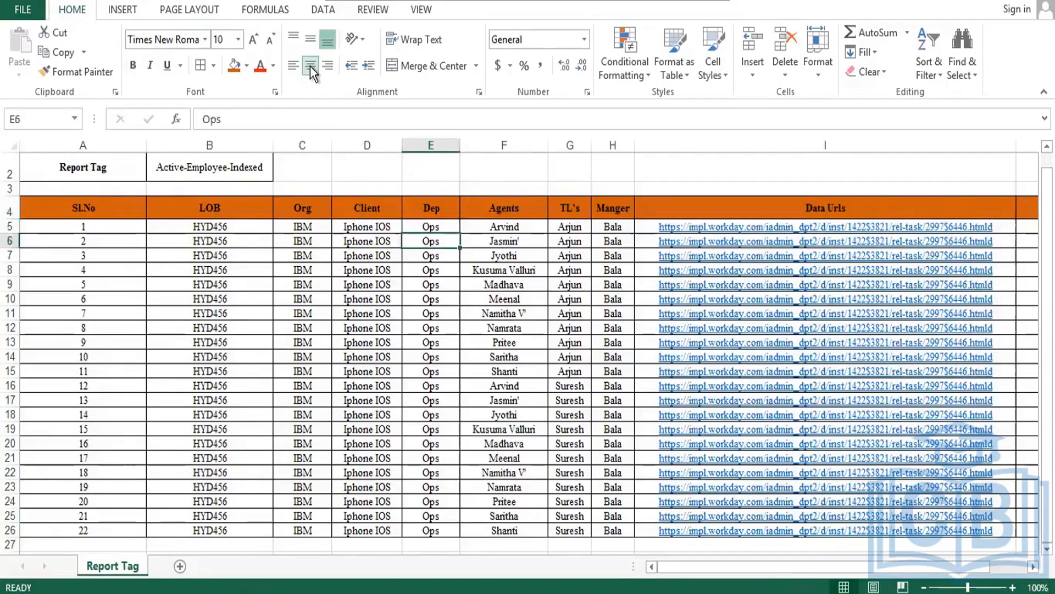
key(Right)
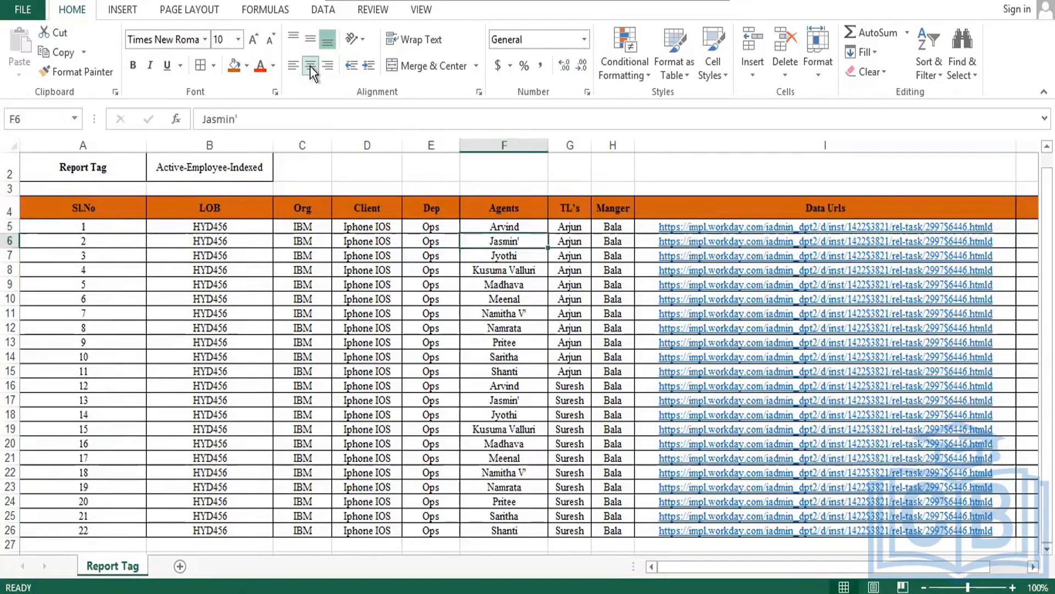
key(Up)
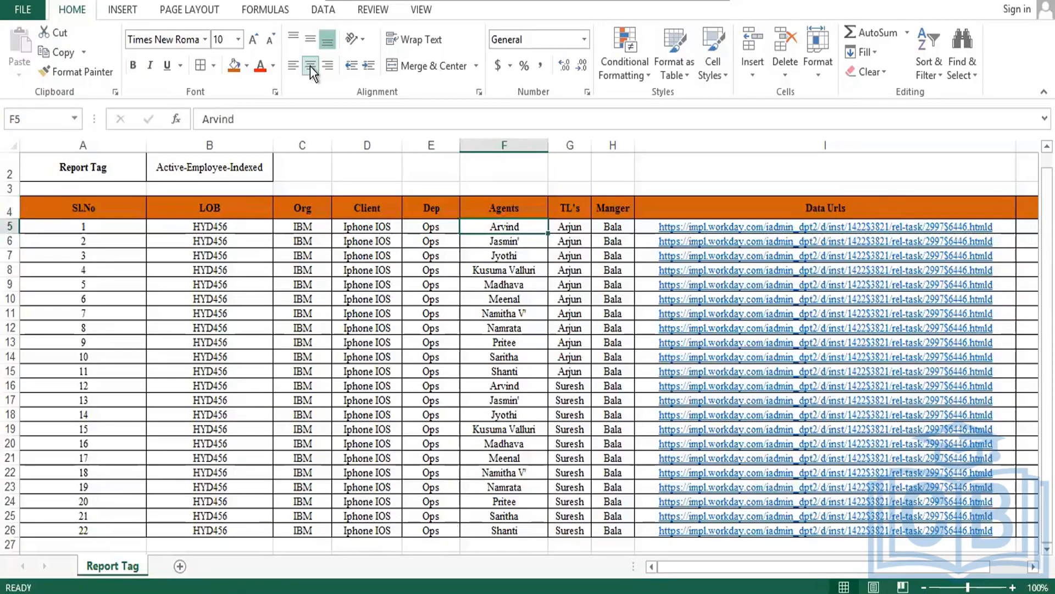
key(Right)
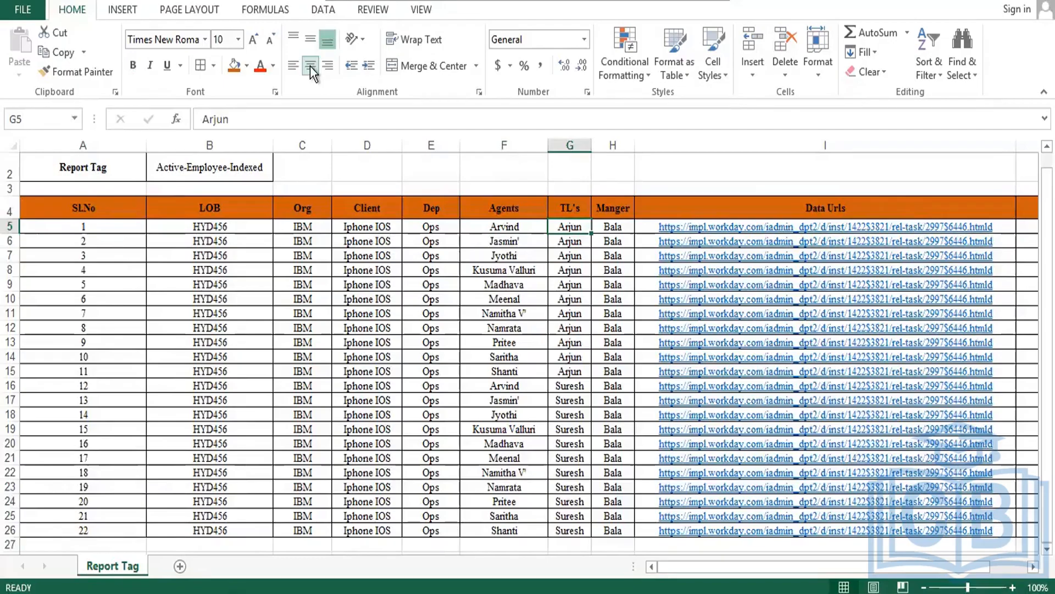
Review the Manger and Data Urls columns in the first data row, then examine the % WC values down to row 25.
key(Right)
key(Right)
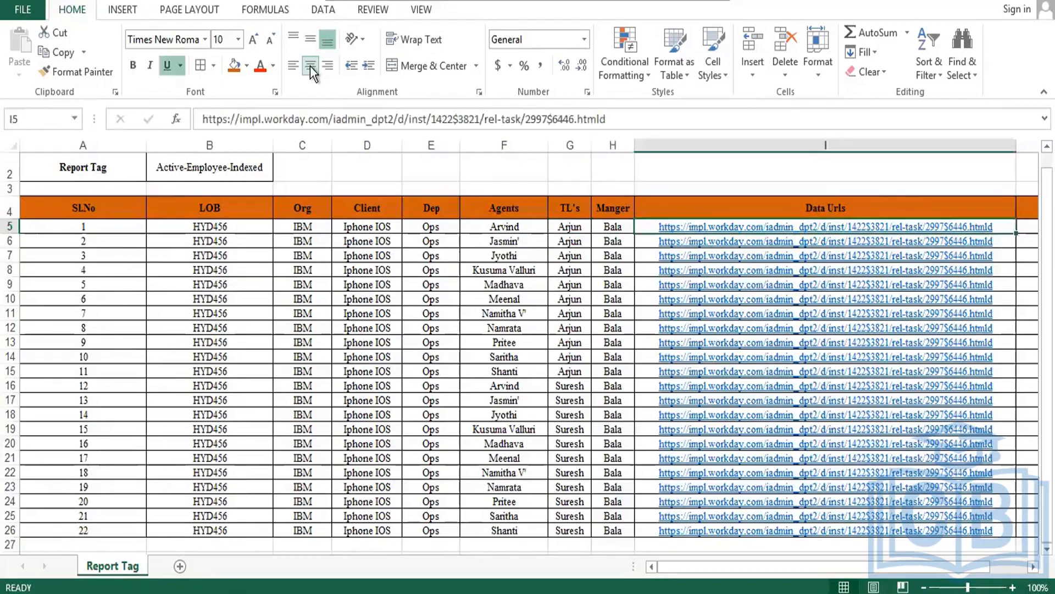
key(Right)
key(Left)
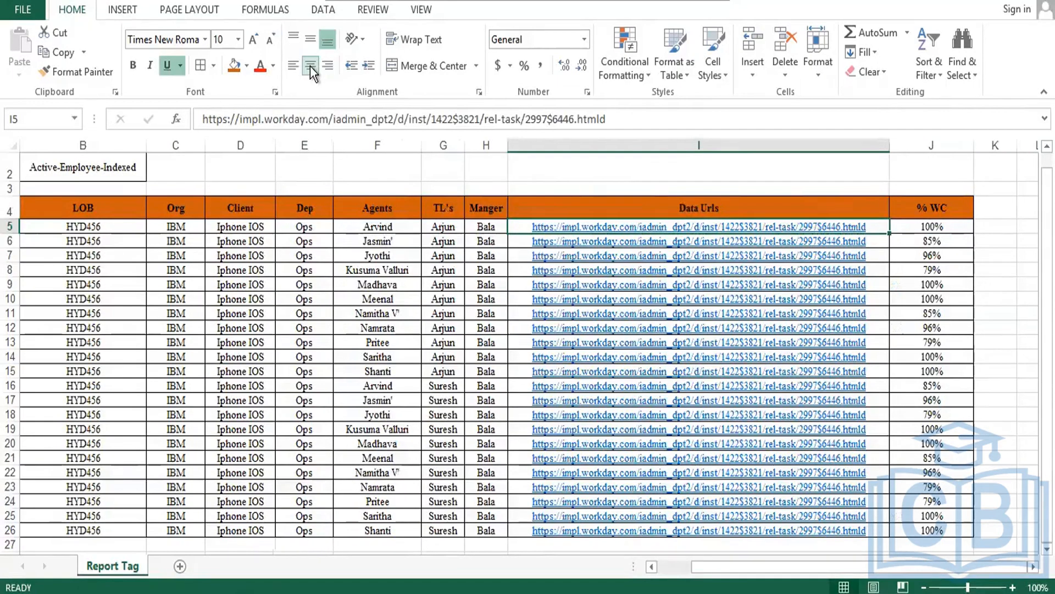
key(Right)
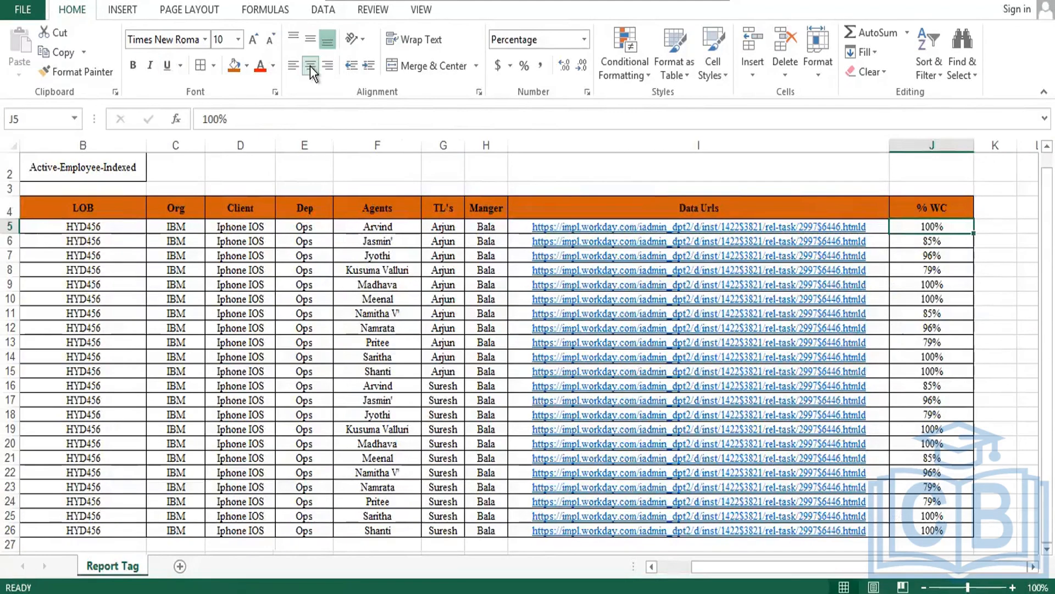
key(Up)
key(Down)
key(Down)
key(Down)
key(Down)
key(Down)
key(Down)
key(Down)
key(Down)
key(Down)
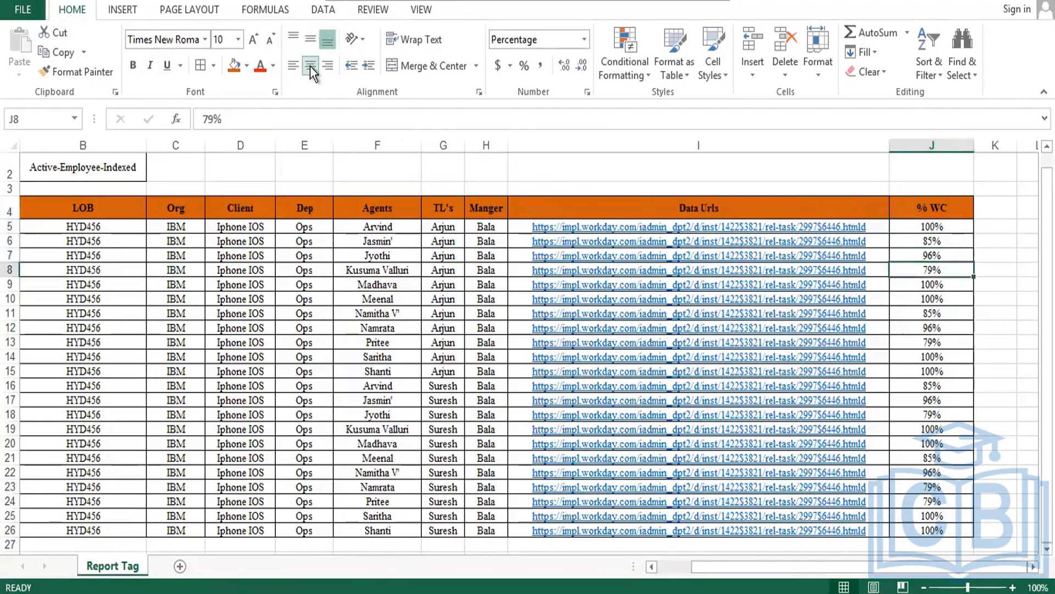
key(Down)
key(Down)
key(Down)
key(Down)
key(Down)
key(Down)
key(Down)
key(Down)
key(Down)
key(Down)
key(Down)
key(Down)
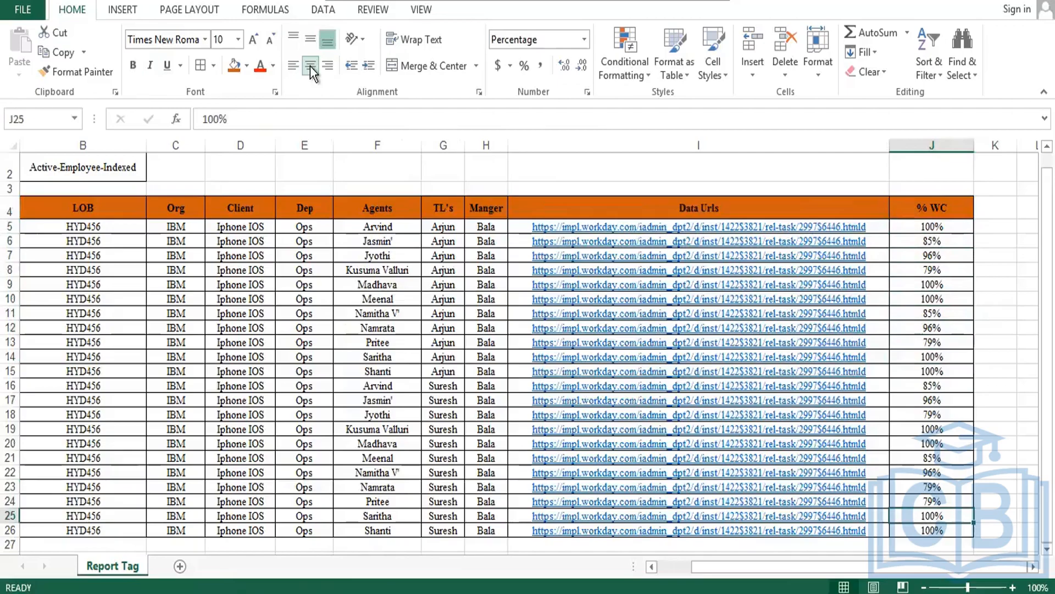
Select the whole table A4:J26, including its header row.
key(Left)
key(Left)
key(Left)
key(Left)
key(Left)
key(Left)
key(Left)
key(Left)
key(Left)
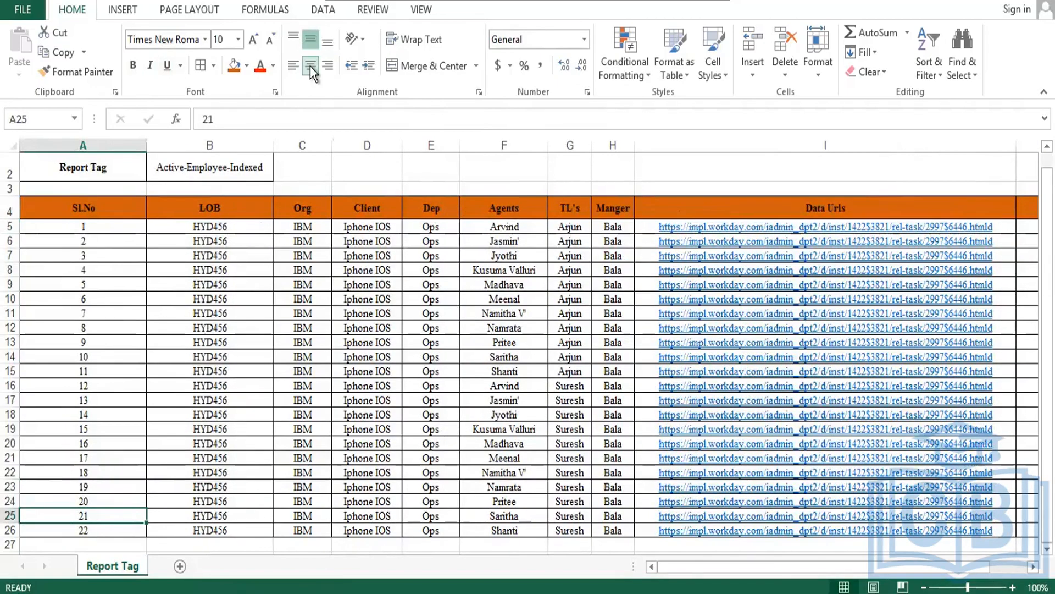
key(Down)
key(ctrl+shift+Up)
key(ctrl+shift+Right)
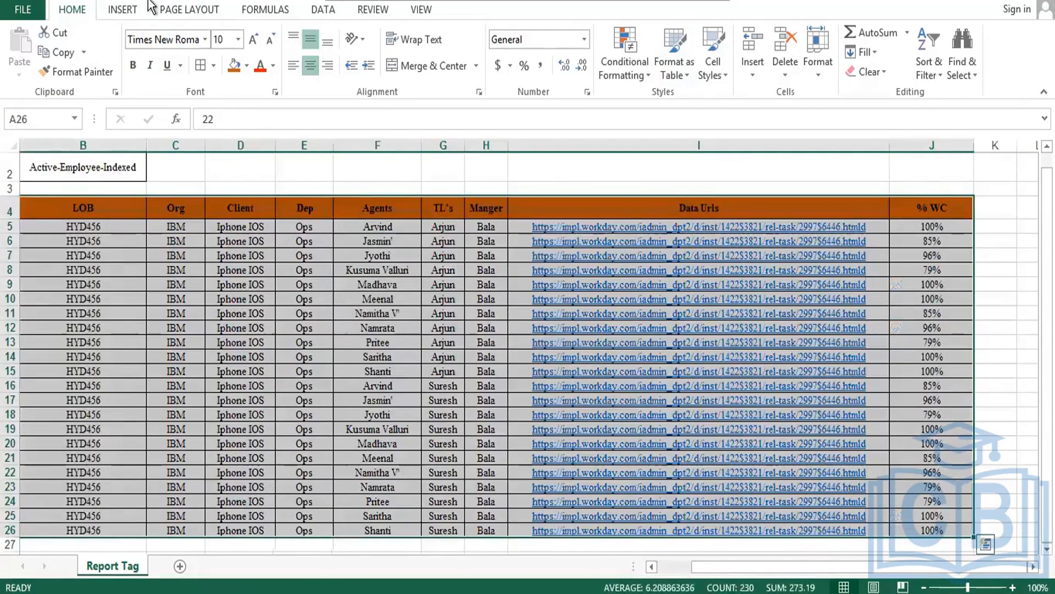
Try to insert a column-and-line combo chart from the selected table A4:J26.
click(122, 11)
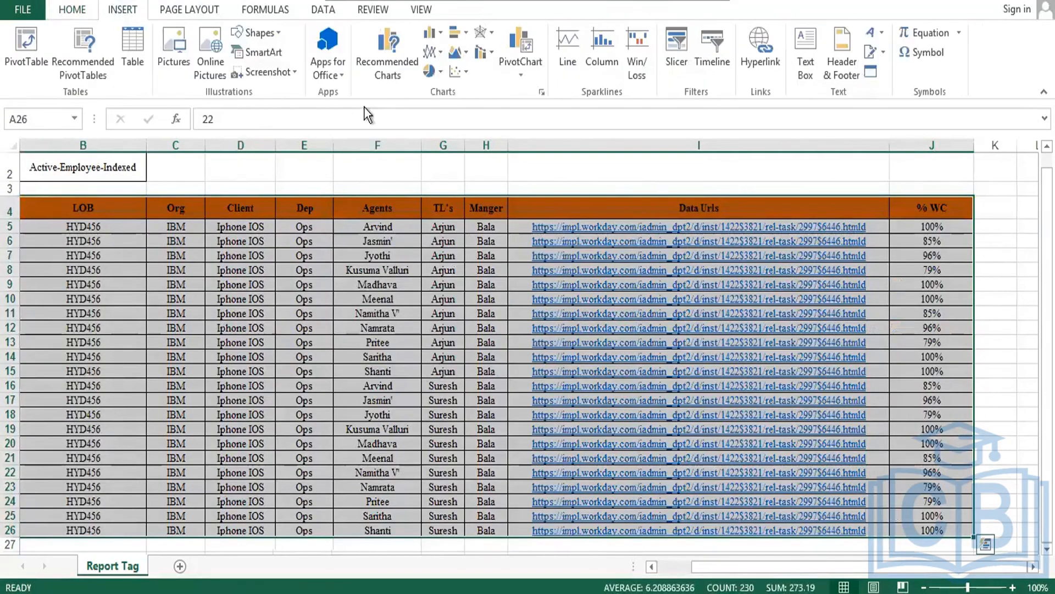
click(488, 52)
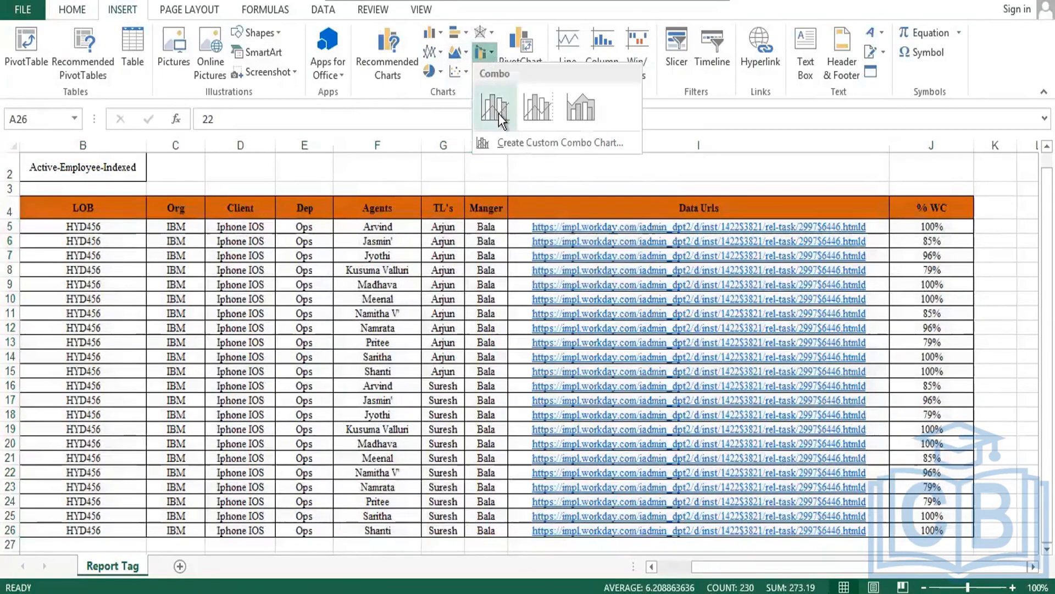
click(497, 115)
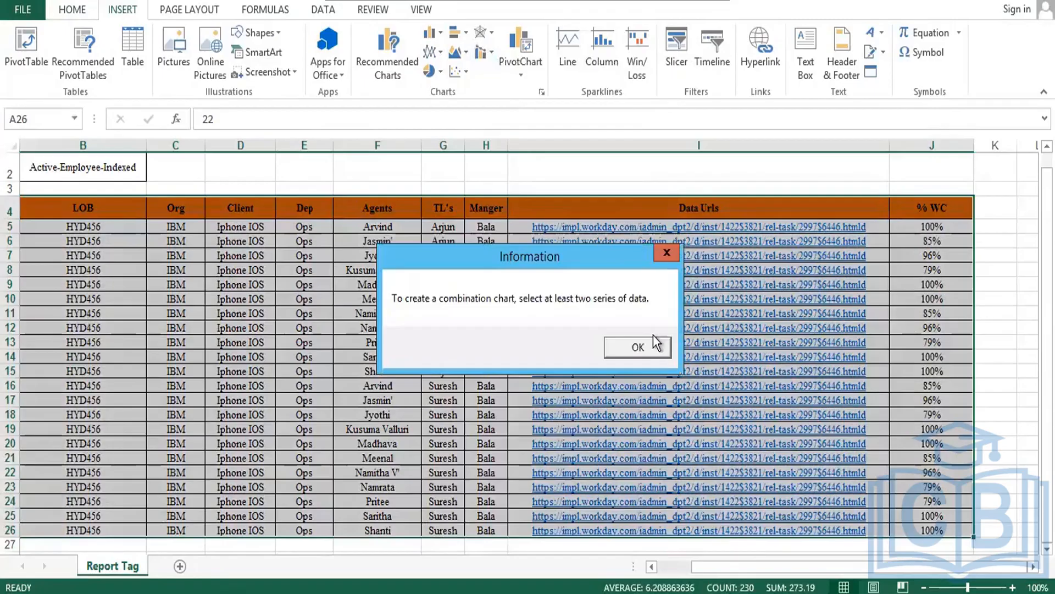
click(639, 348)
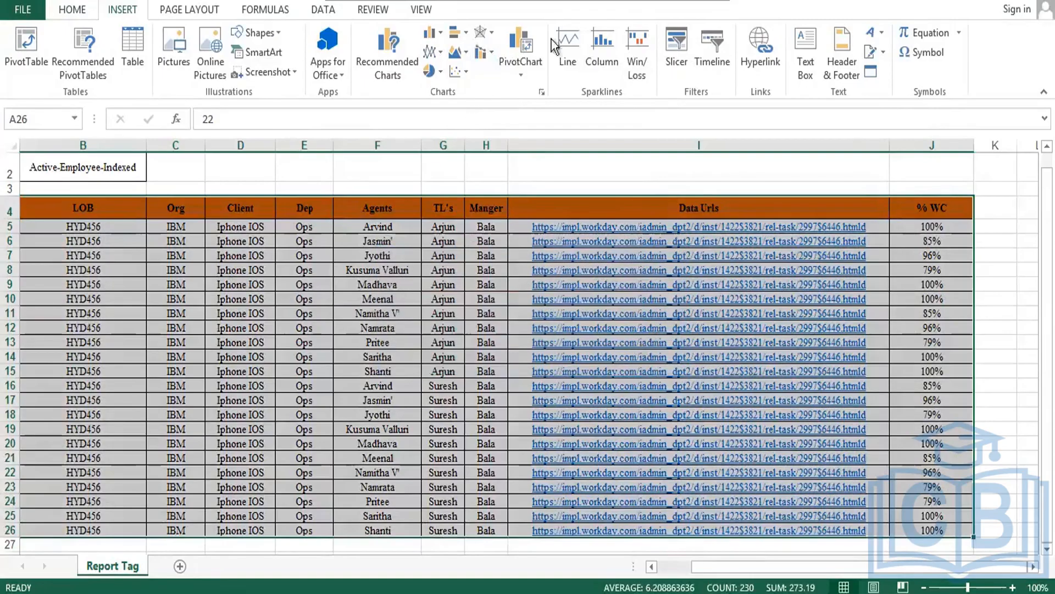
Insert a PivotChart based on the table range A4:J26, placed on a new worksheet.
click(520, 77)
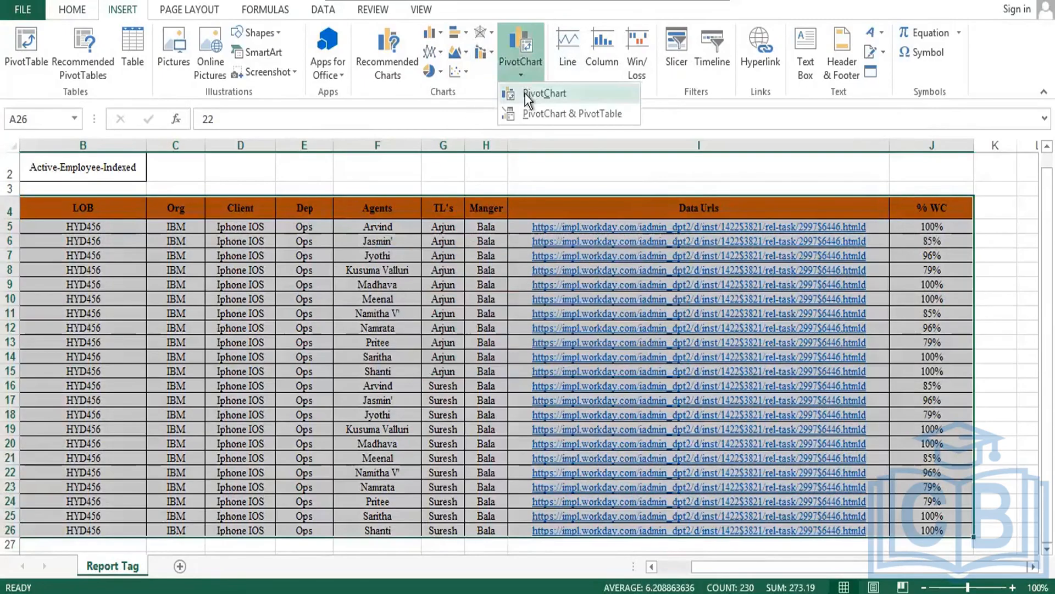
click(541, 93)
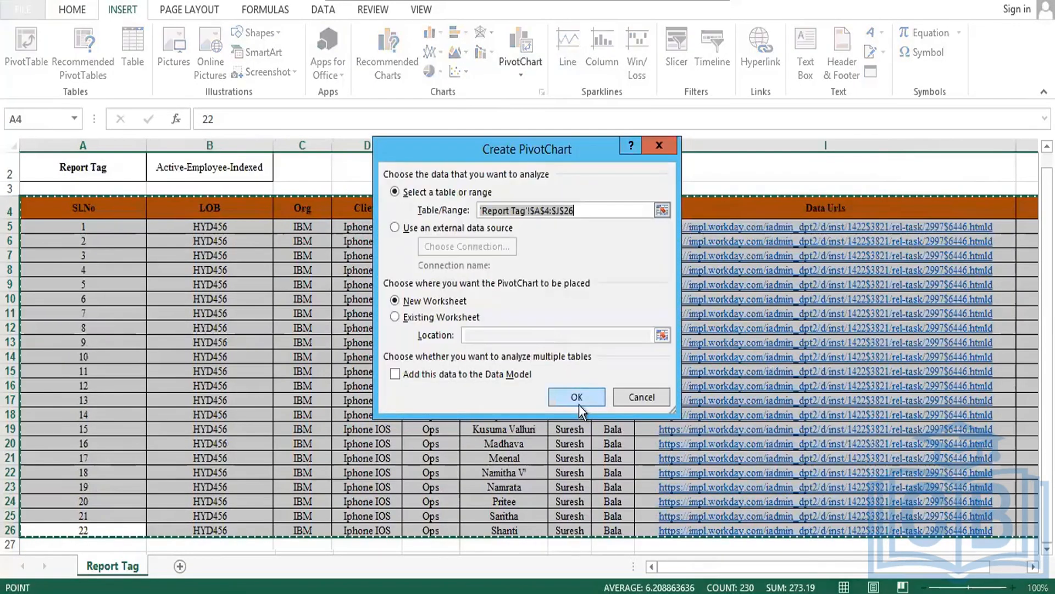
click(577, 398)
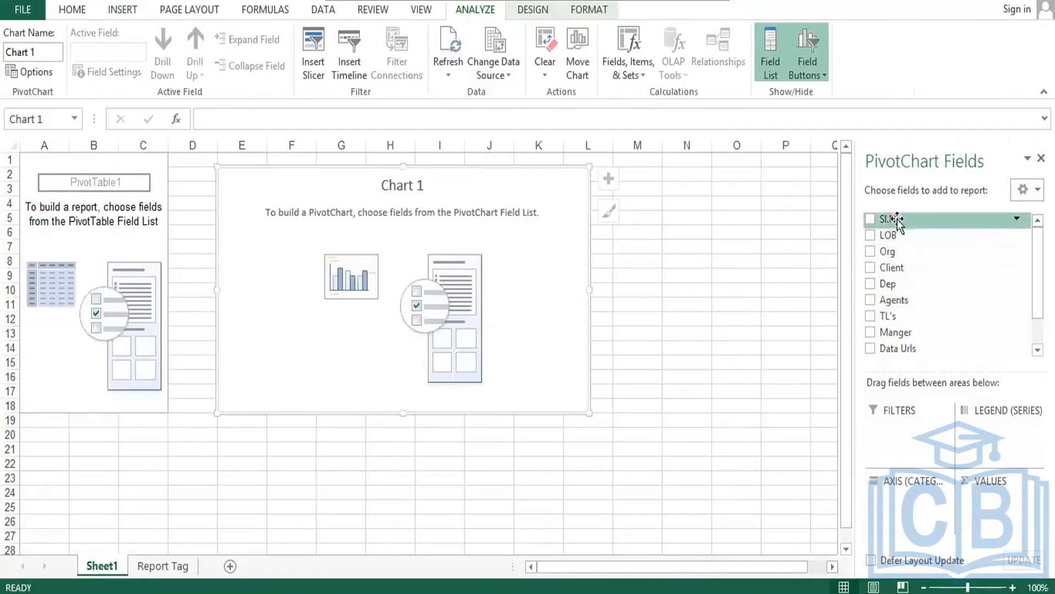
Assign Sl.No to the PivotChart's filters, LOB to its legend, Org and Agents to its axis, and % WC to its values.
drag(890, 217, 891, 427)
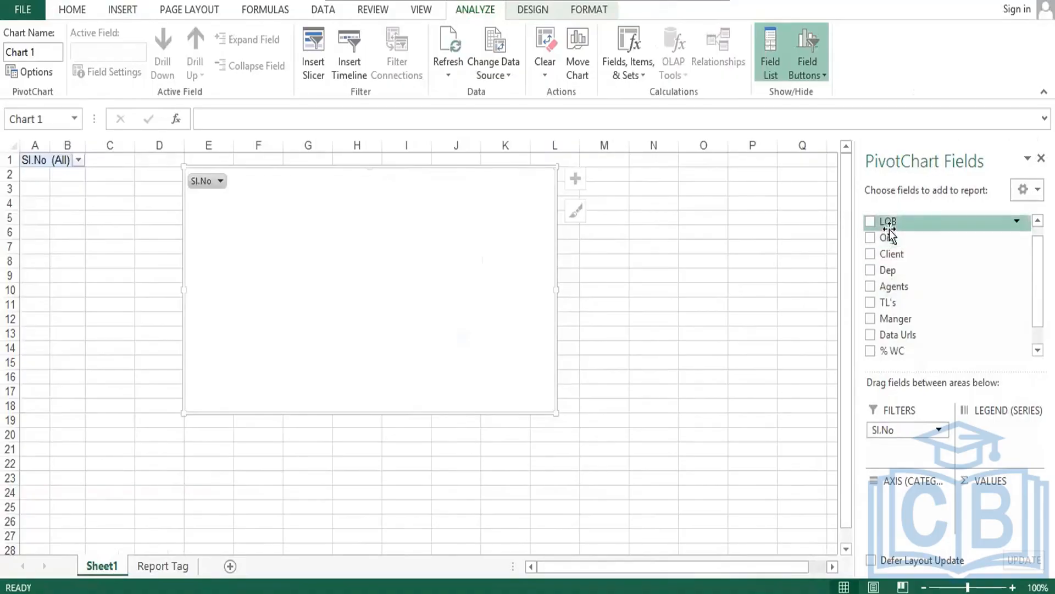
drag(890, 221, 1001, 440)
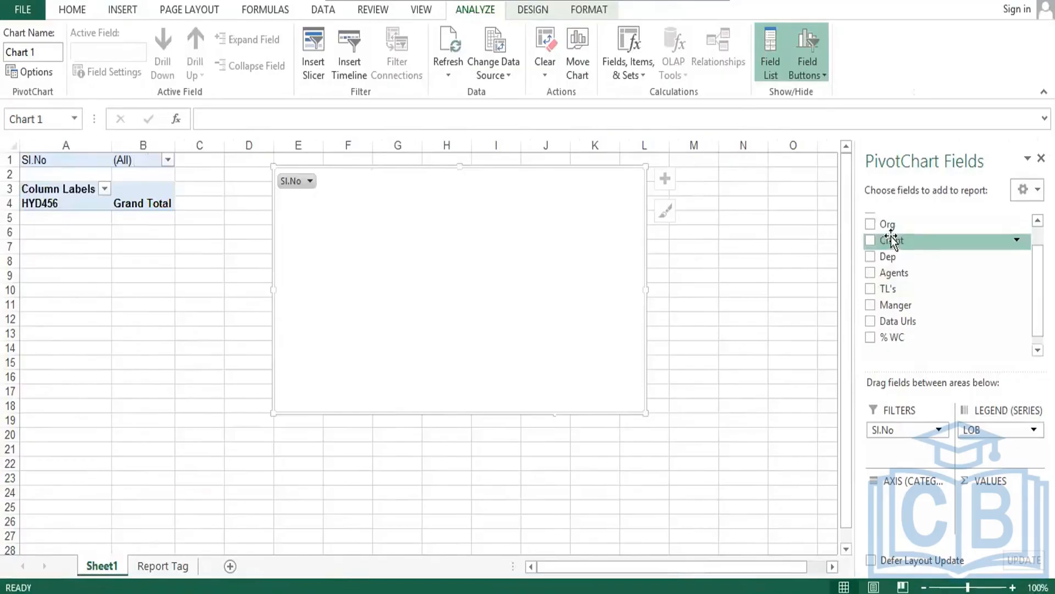
drag(887, 224, 910, 505)
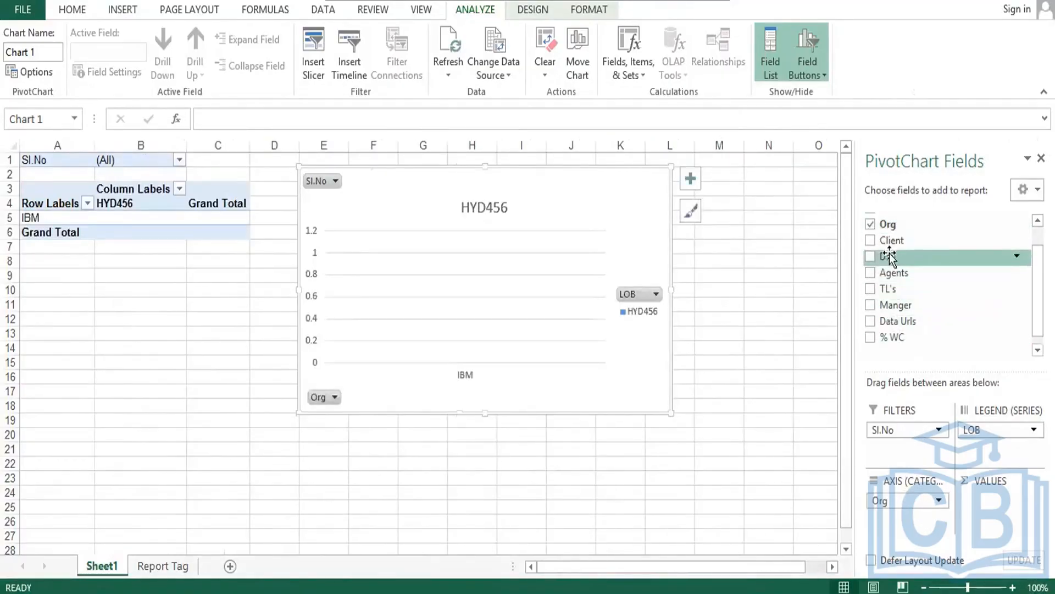
drag(883, 342, 1005, 504)
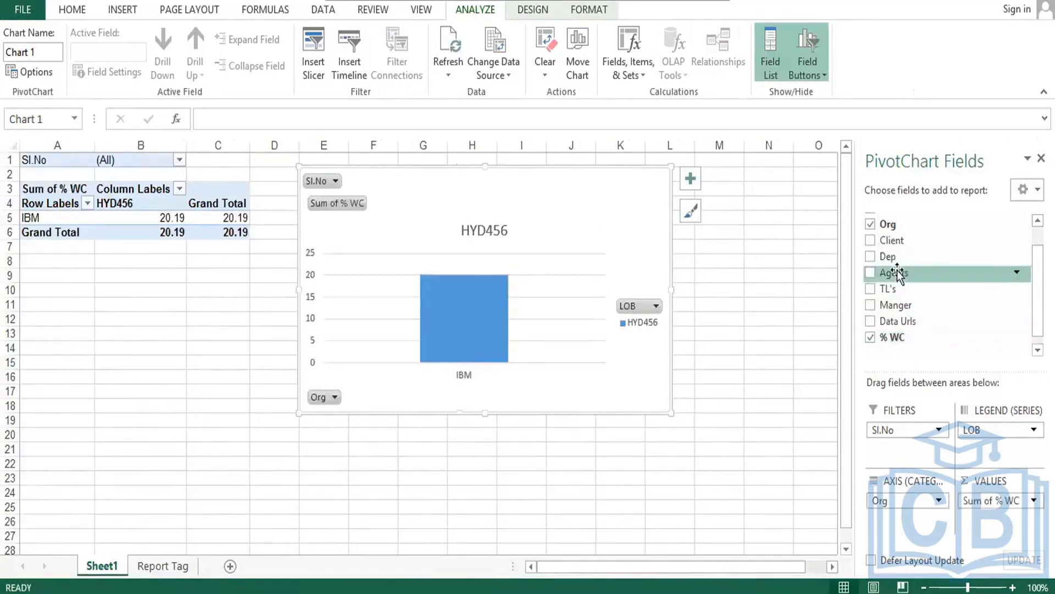
drag(897, 273, 909, 532)
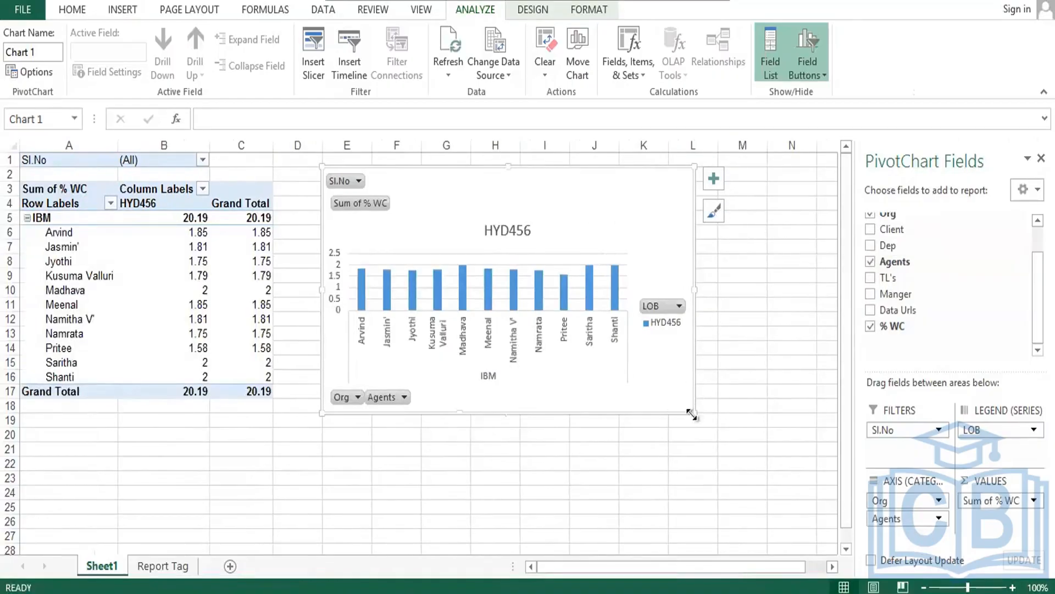
Resize the PivotChart so it spans about columns E to M and reaches down to about row 21.
drag(691, 414, 823, 552)
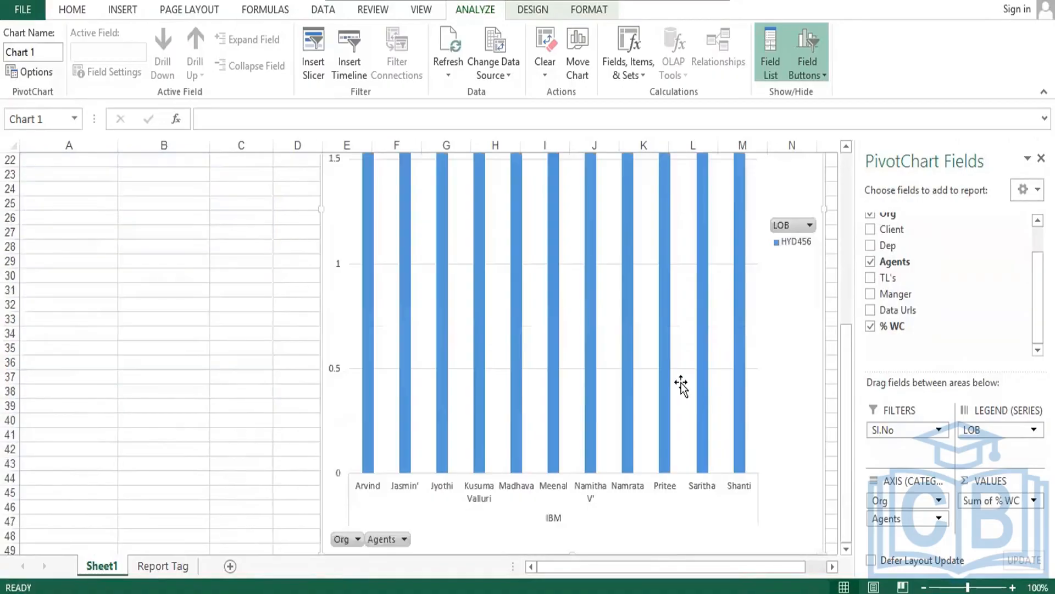
scroll(682, 385, up, 2)
scroll(682, 385, up, 5)
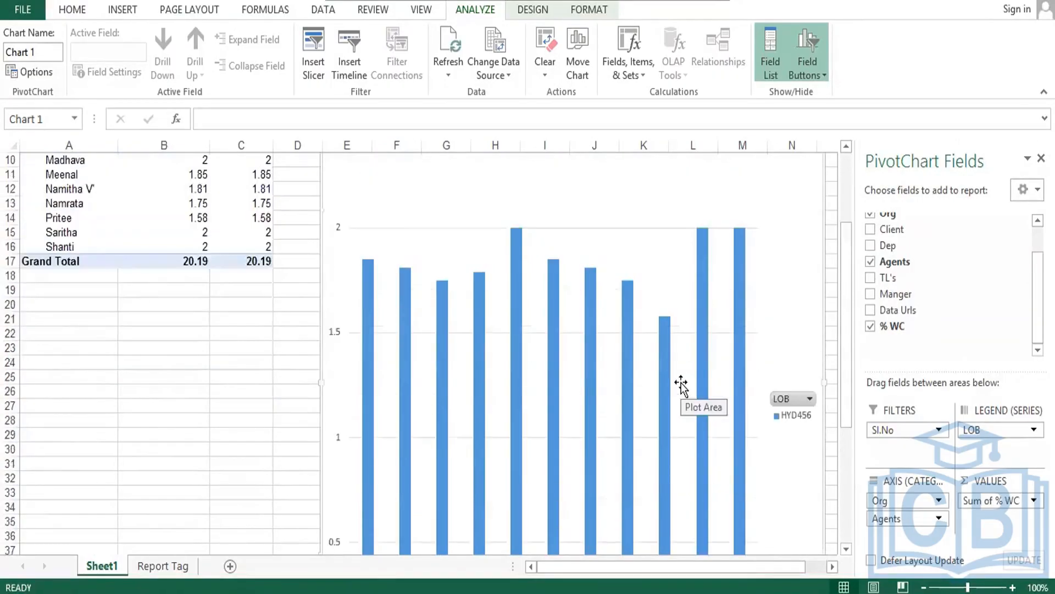
scroll(740, 392, down, 6)
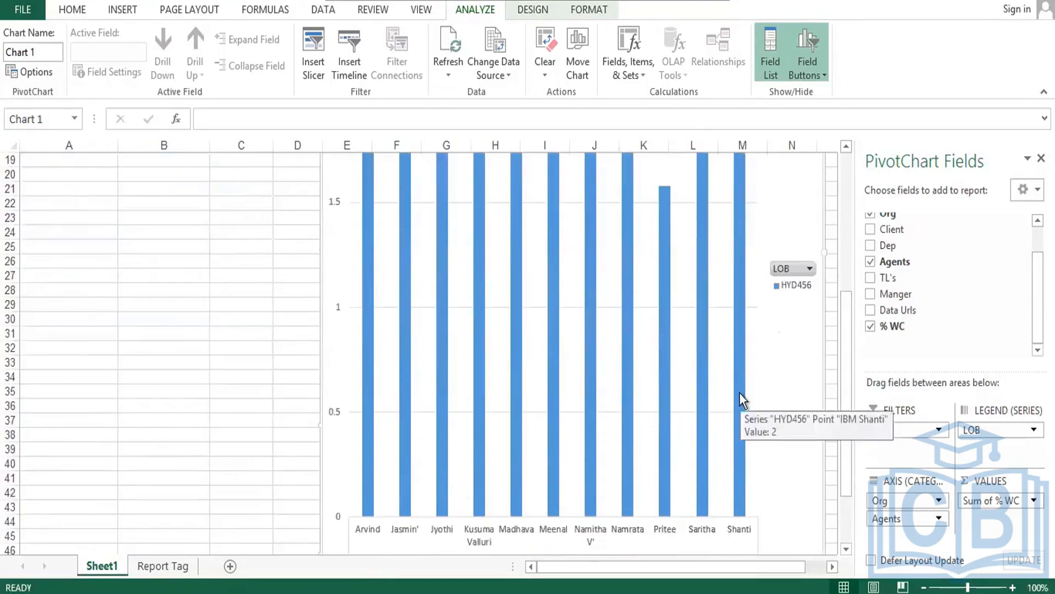
scroll(774, 481, down, 3)
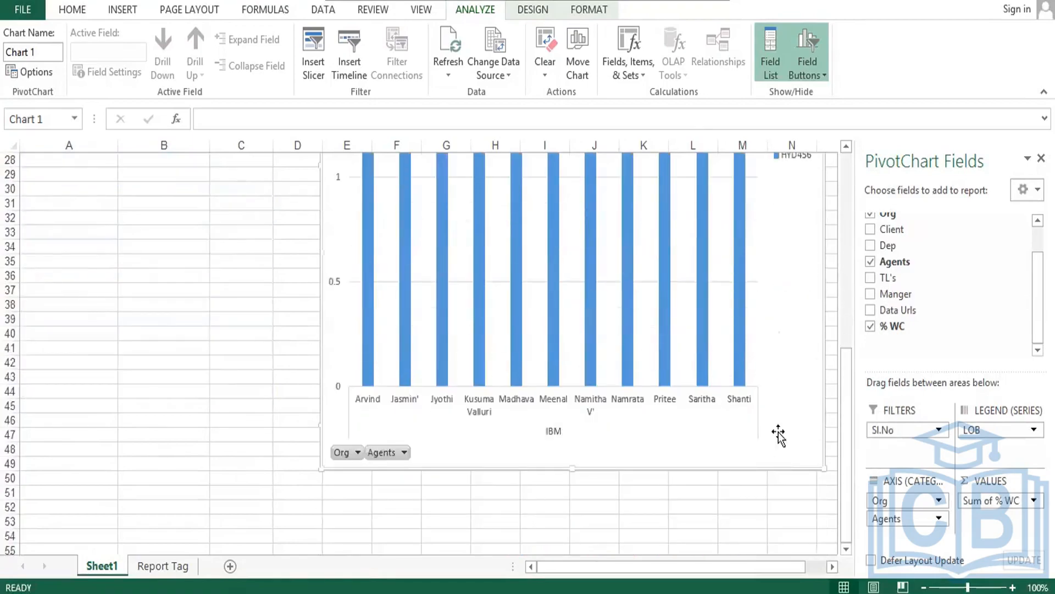
mouse_move(823, 468)
mouse_down()
mouse_move(811, 335)
mouse_move(820, 231)
mouse_up()
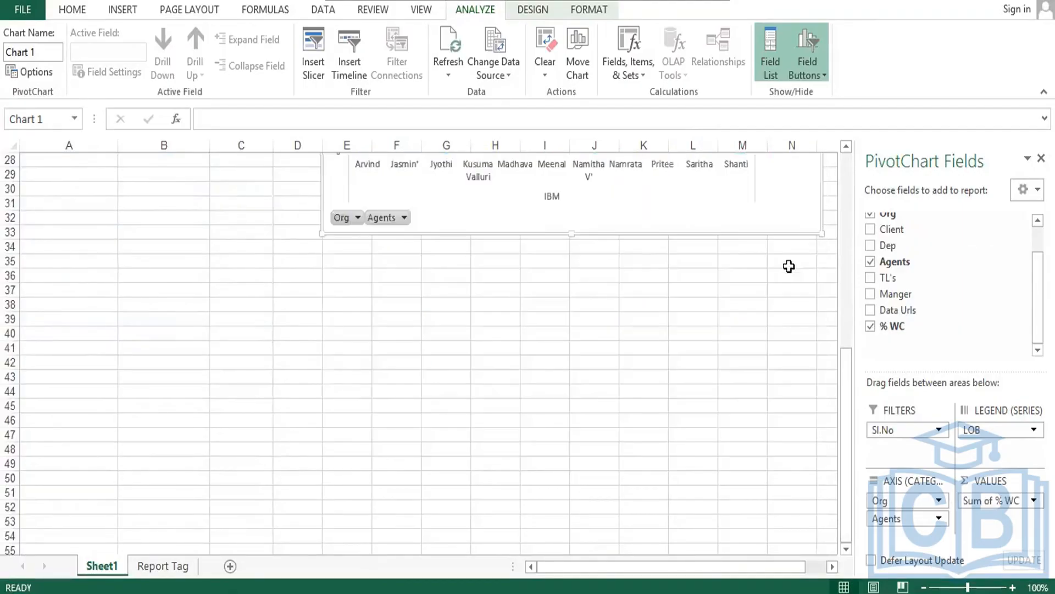
scroll(745, 267, up, 7)
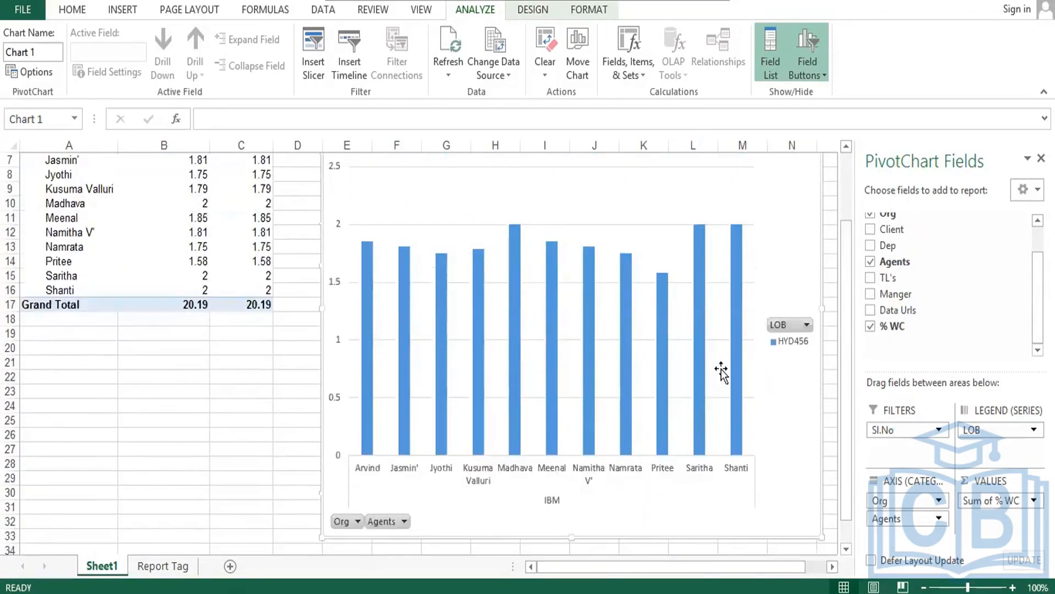
drag(821, 537, 771, 372)
scroll(772, 372, up, 2)
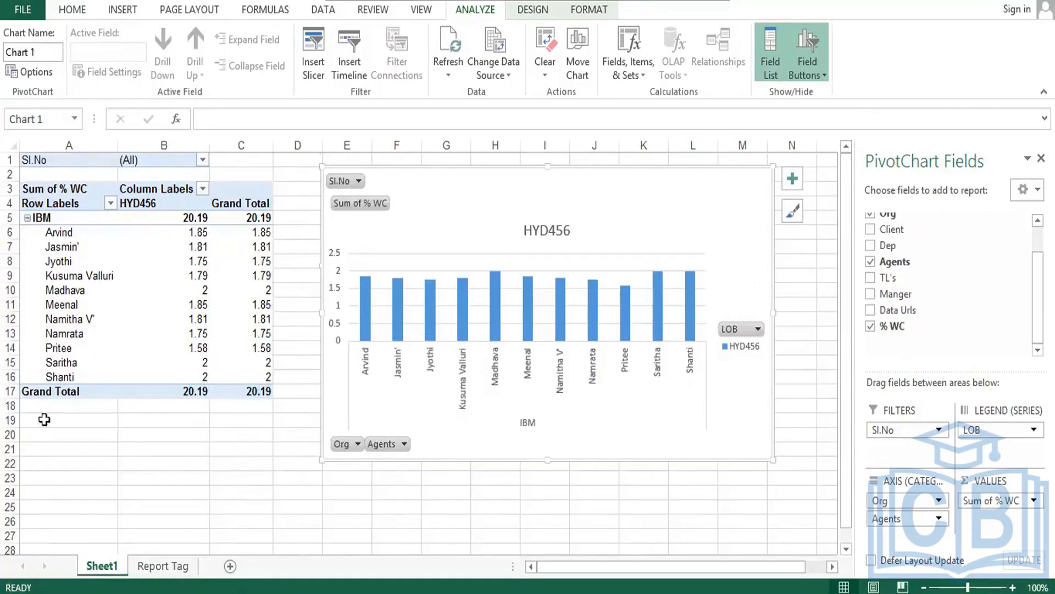
Rename the PivotChart's worksheet as Advance Perfomance Report.
right_click(101, 574)
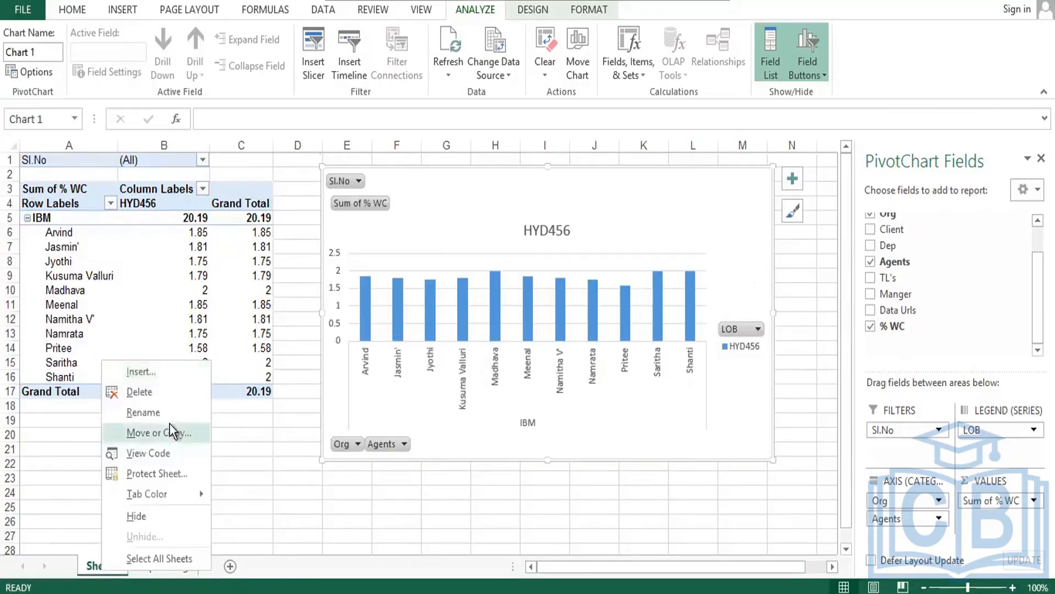
key(Escape)
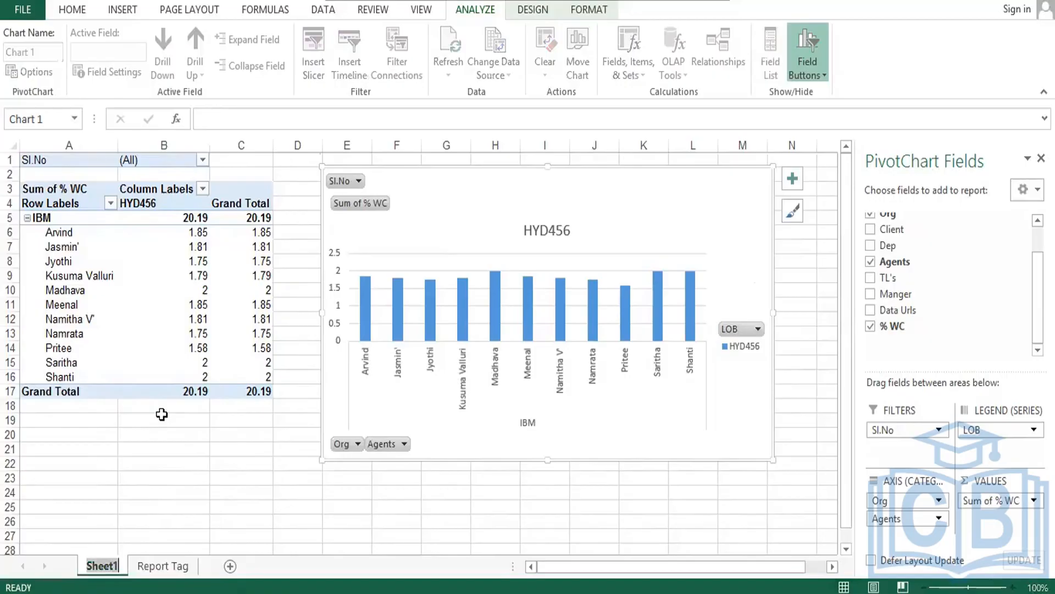
text(Adv)
text(ance)
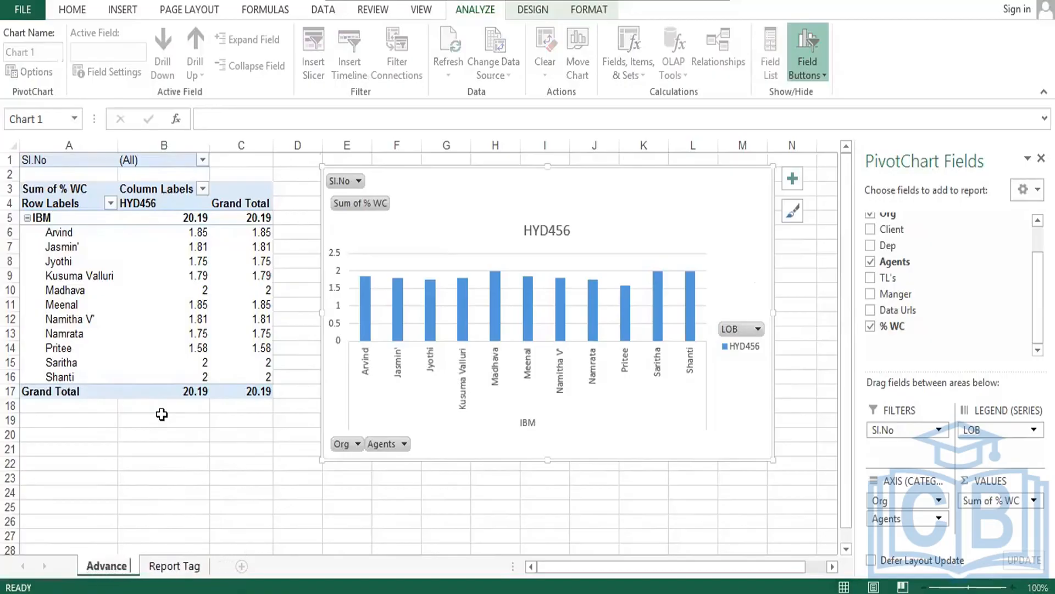
text( Perf)
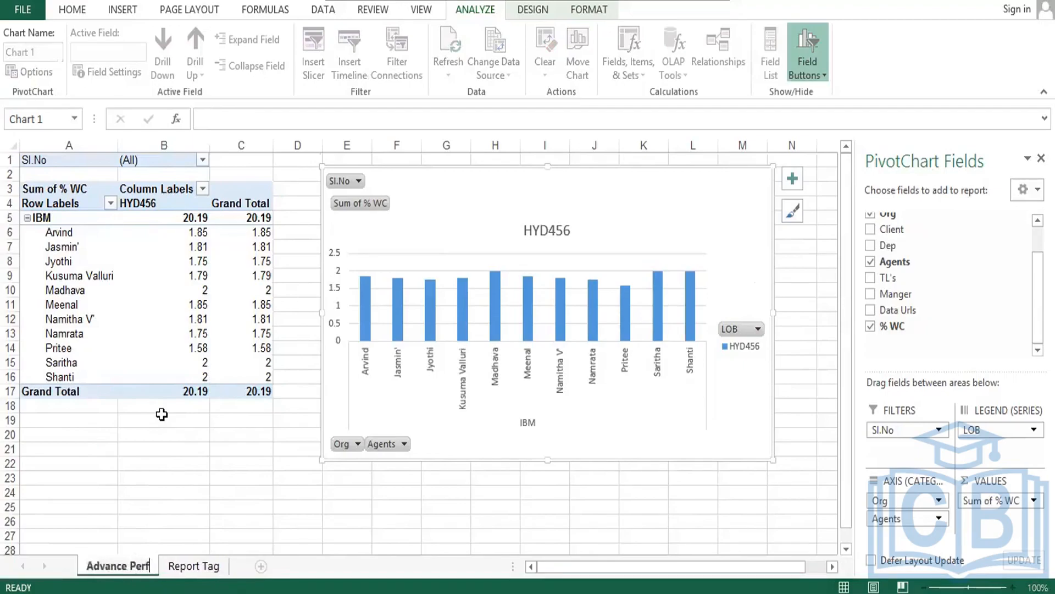
text(omance Re)
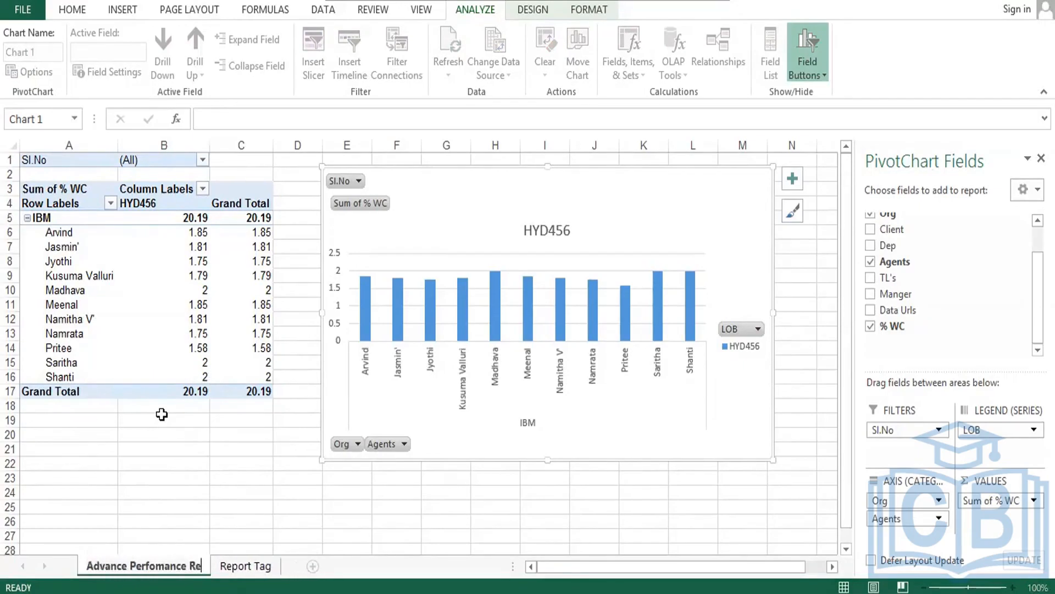
text(port)
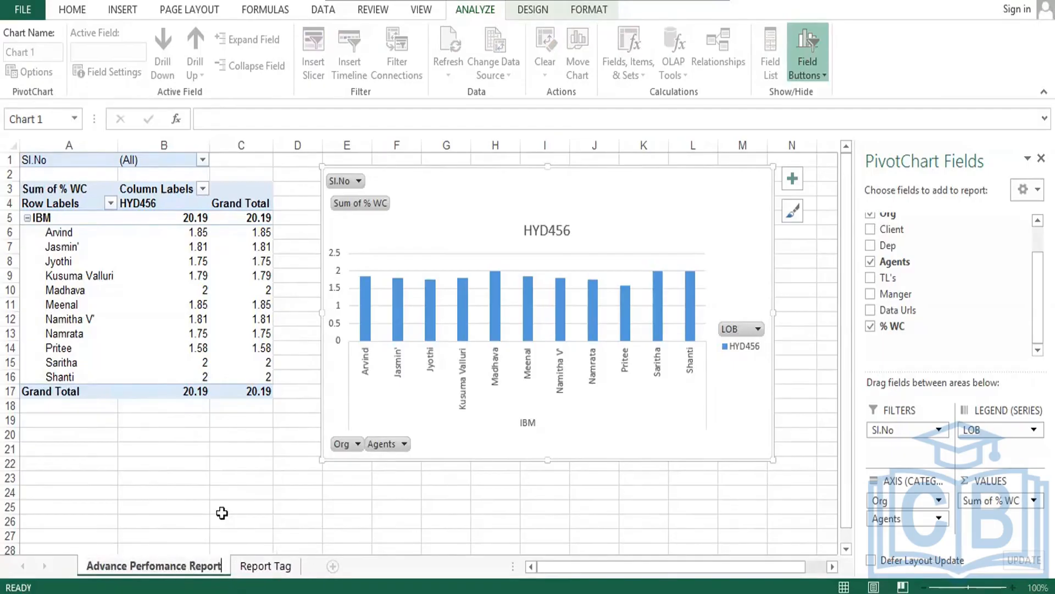
click(221, 513)
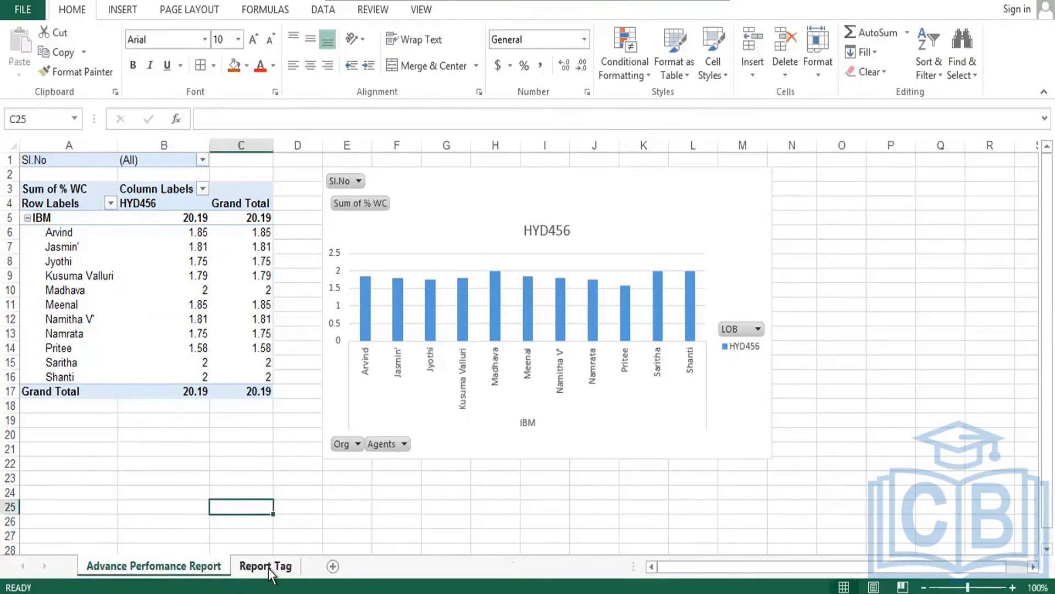
Return to the Report Tag sheet and clear the table selection by selecting cell C11.
click(268, 567)
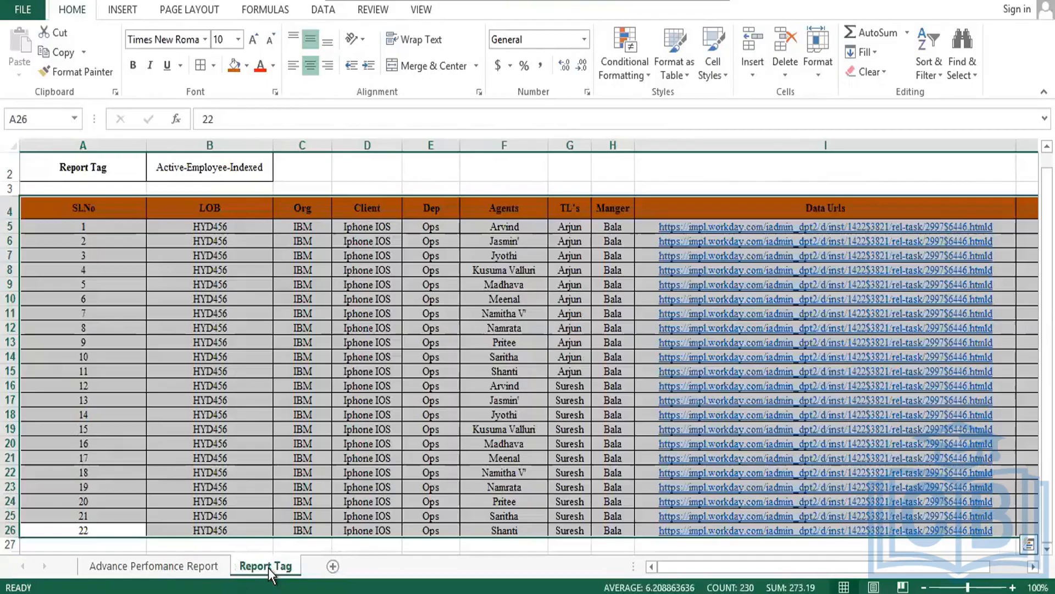
click(276, 309)
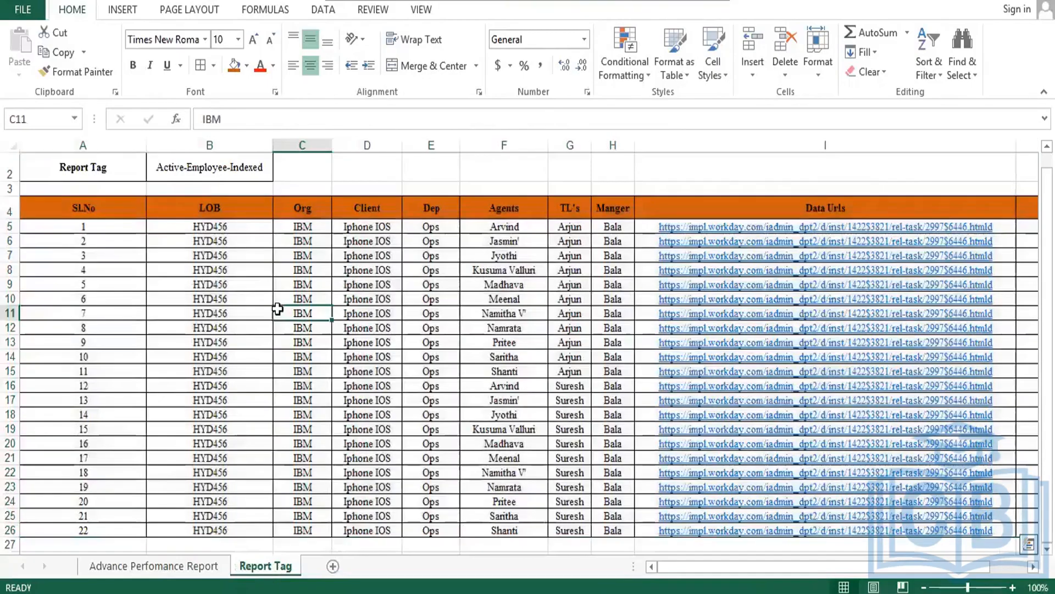
Save the workbook, including a copy on the Desktop as an Excel Workbook named Active-Employee-Indexed.
click(37, 5)
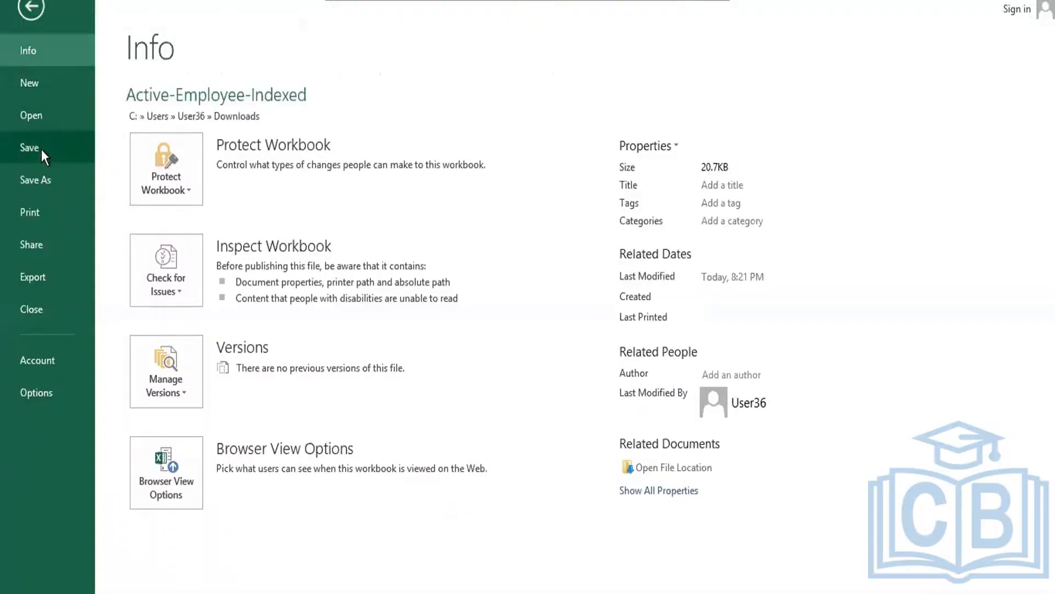
click(41, 150)
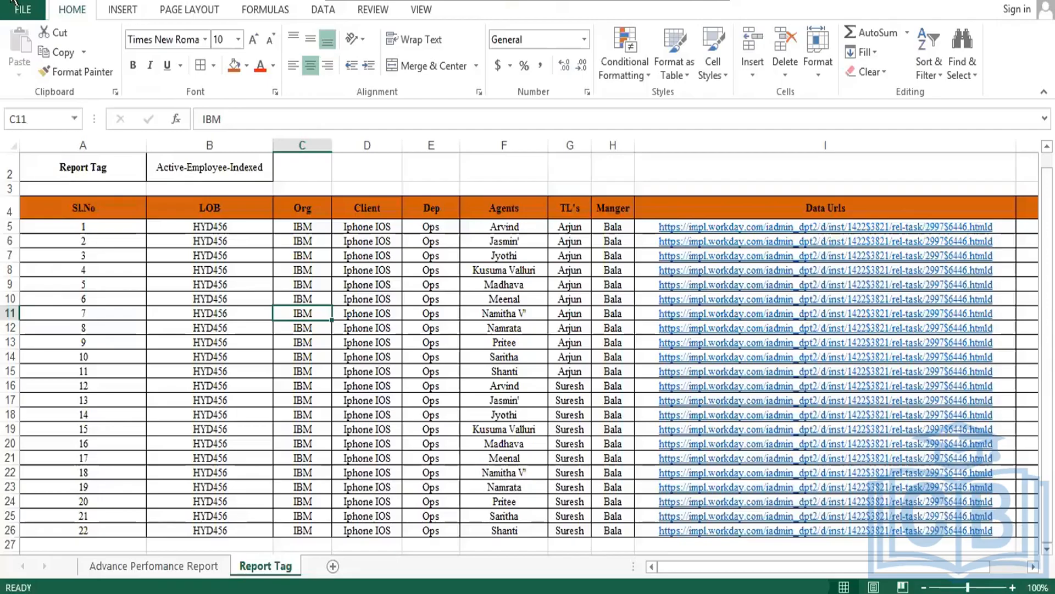
click(12, 13)
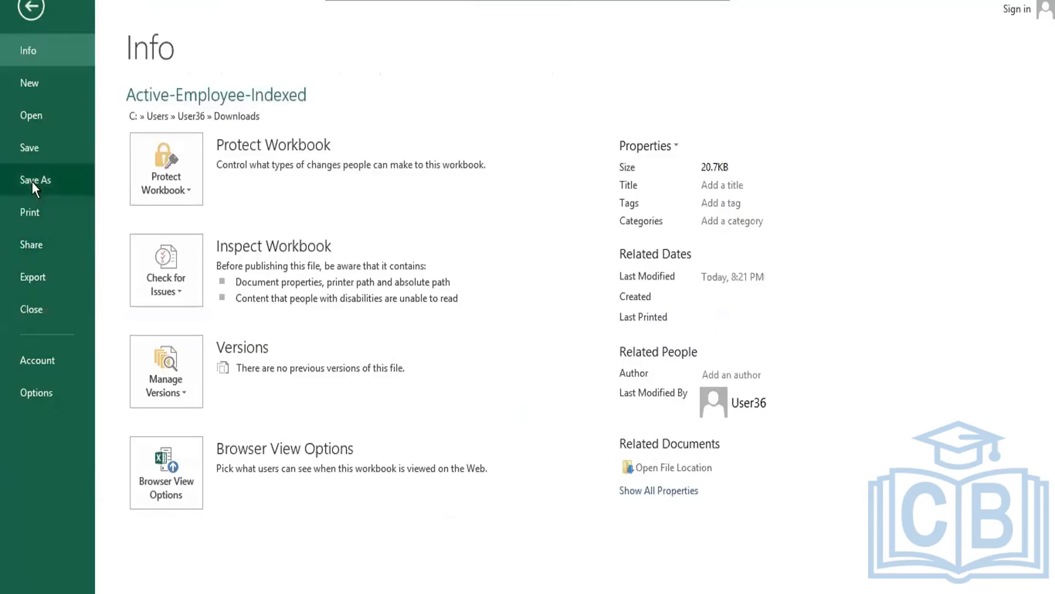
click(32, 180)
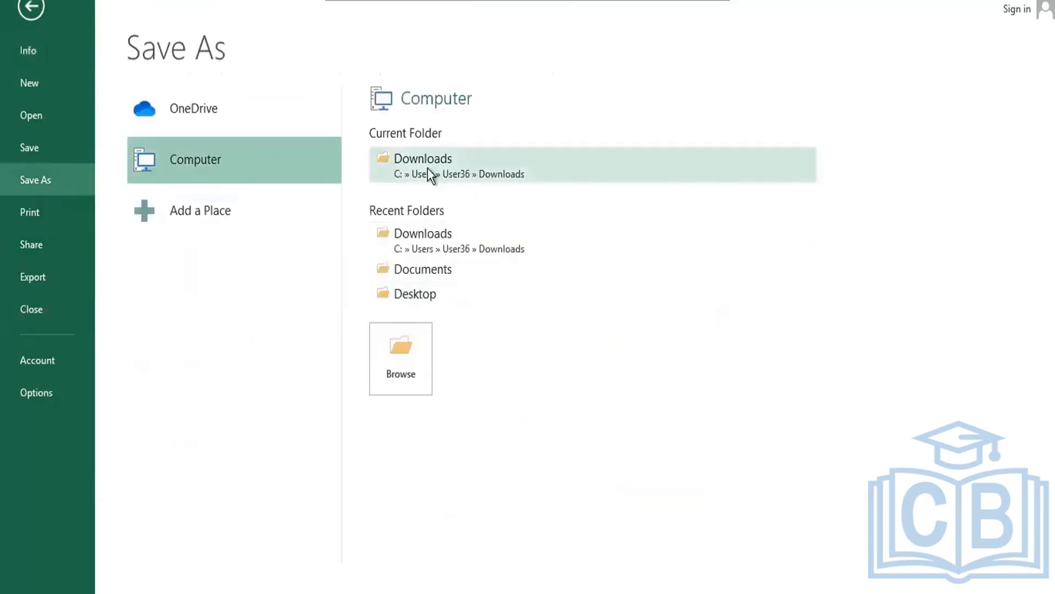
click(430, 297)
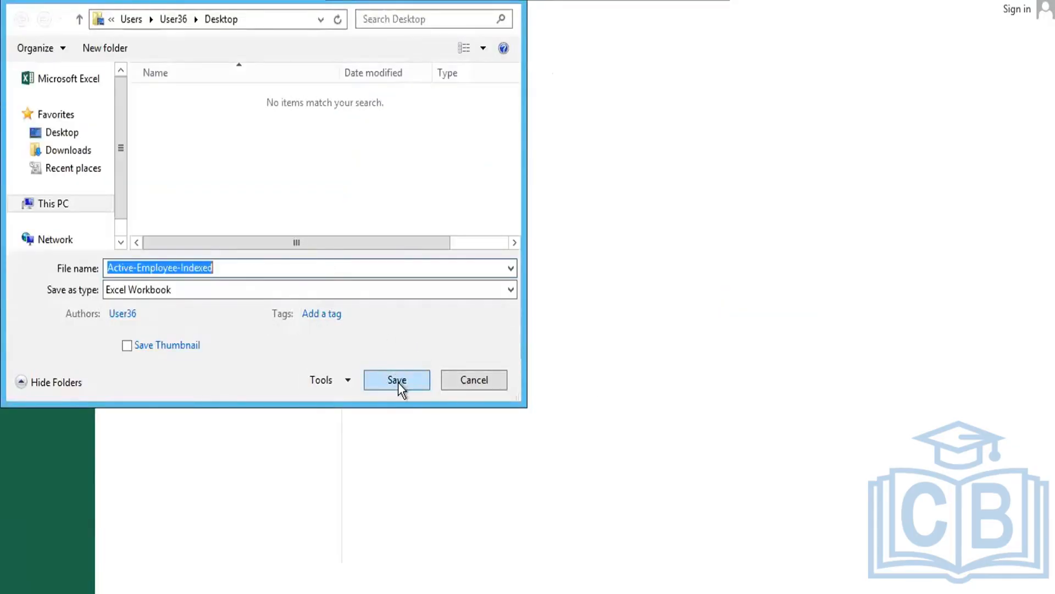
click(71, 136)
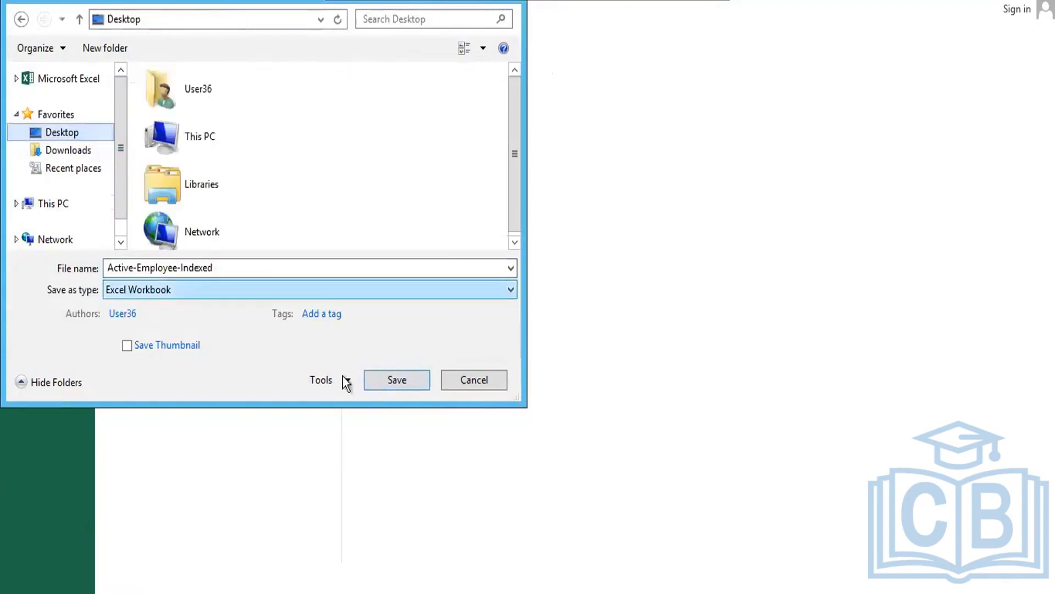
click(383, 375)
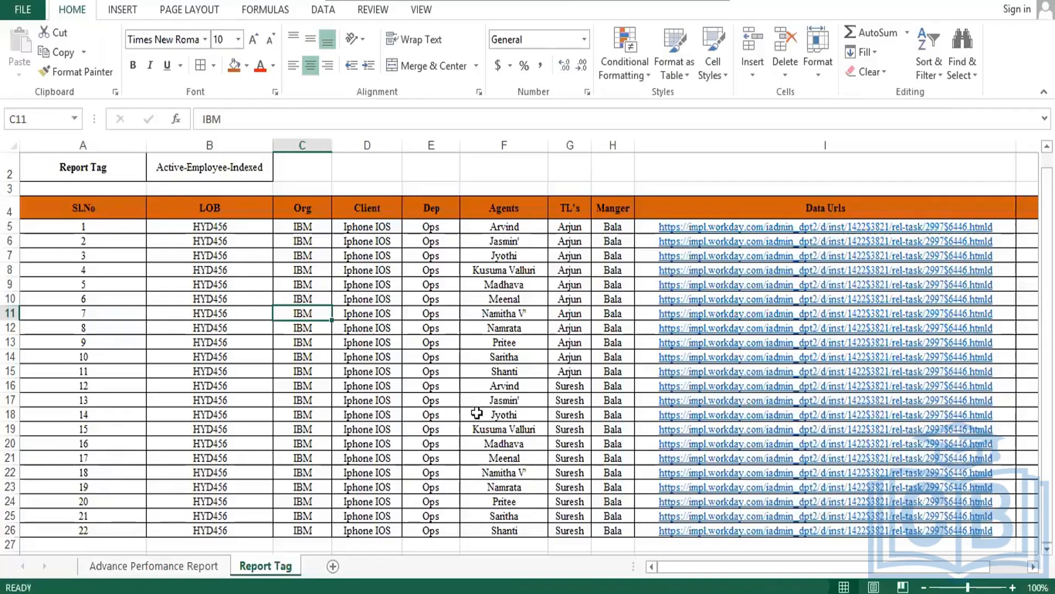
Switch to Workday's Maintain Excel Template, enter the comment "Body of the email" and attach Active-Employee-Indexed from the Desktop.
click(186, 566)
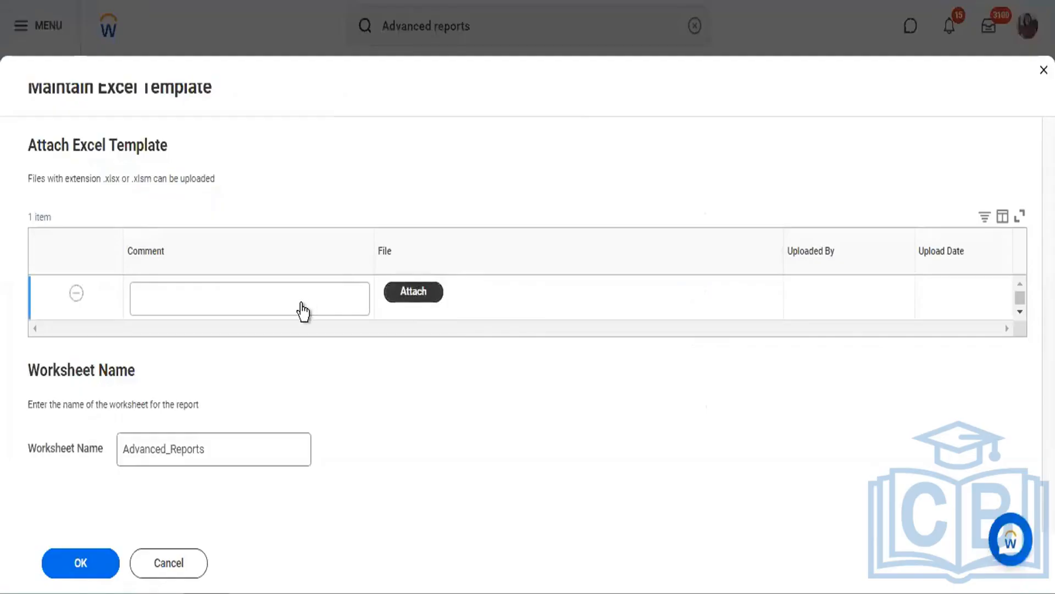
click(302, 306)
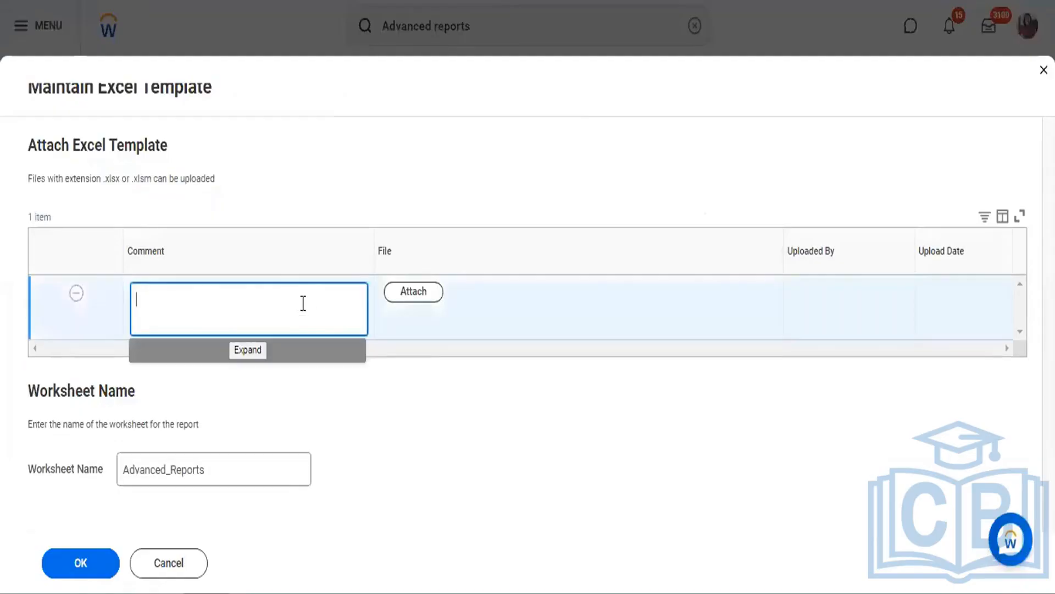
text(Body of the email)
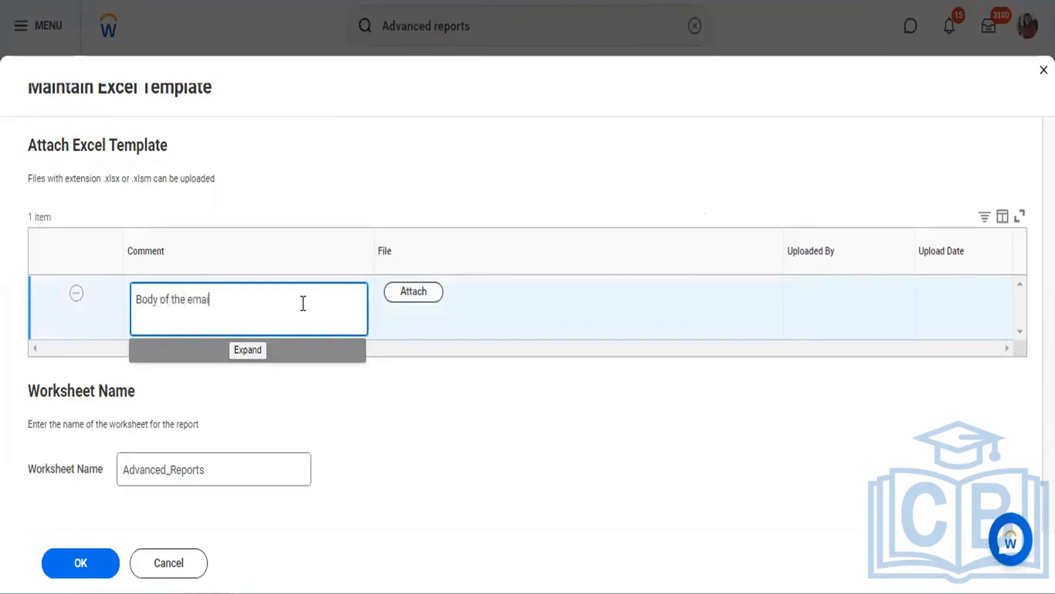
click(426, 294)
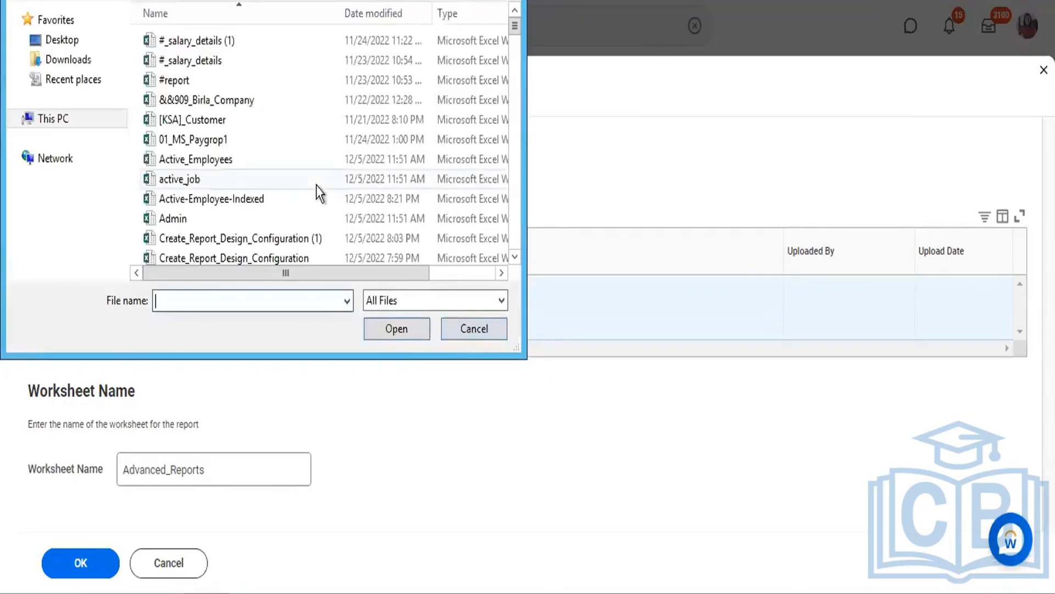
click(62, 43)
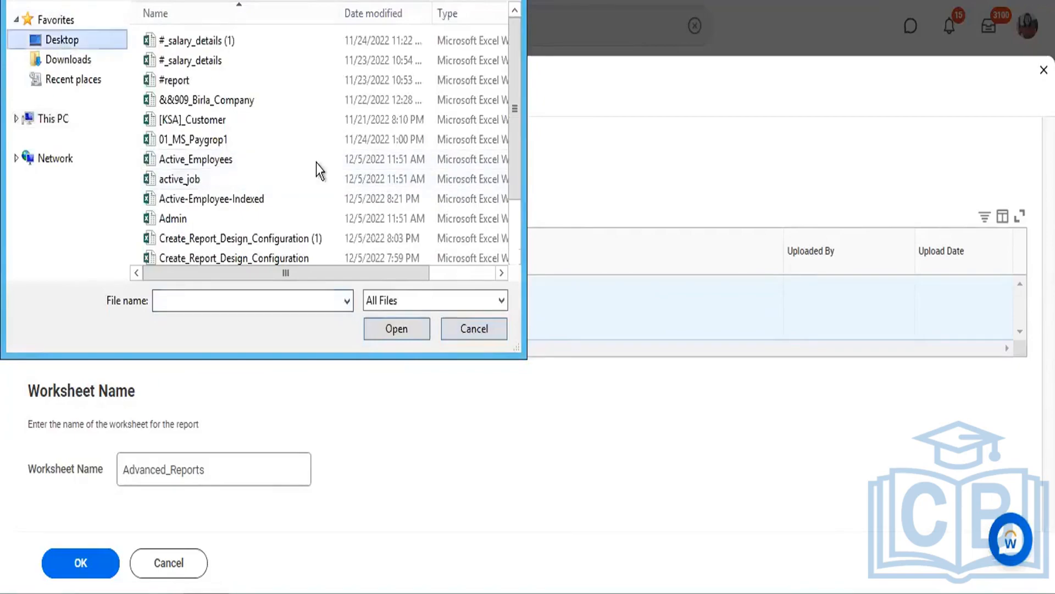
key(End)
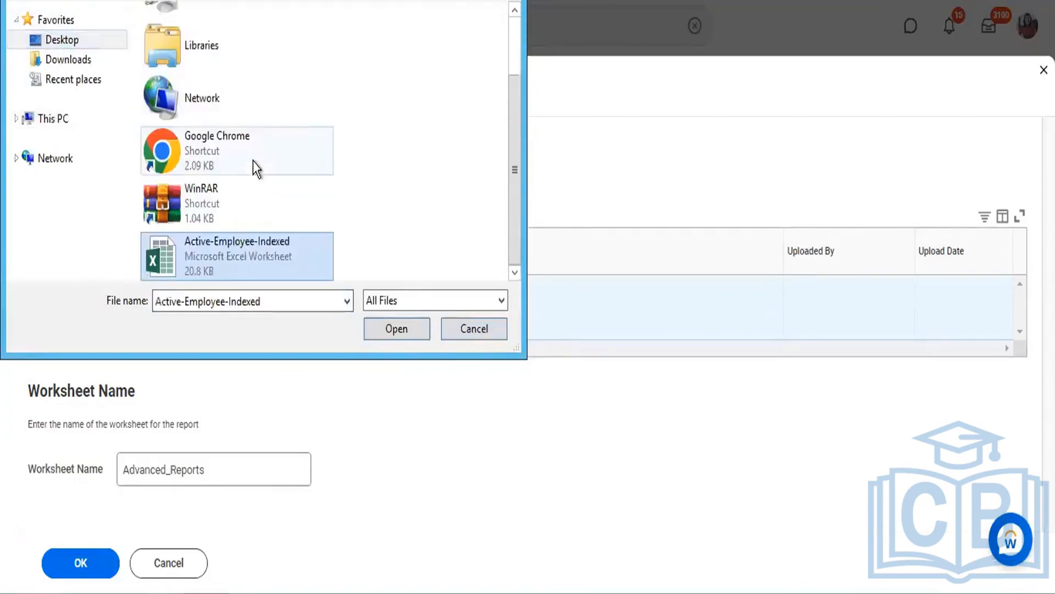
click(401, 328)
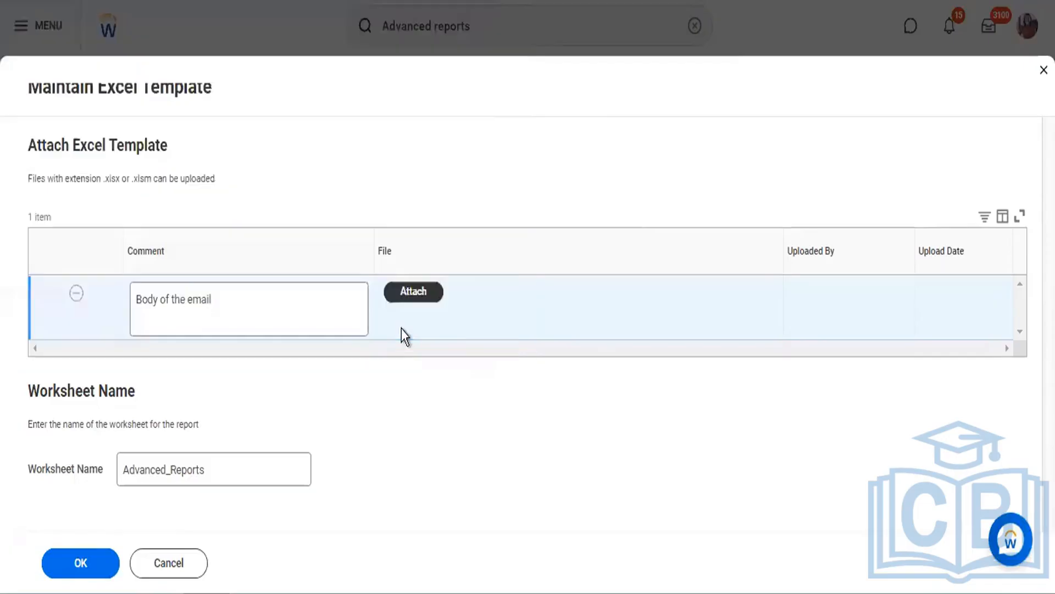
Replace the template's worksheet name with "Iphone Project Advance Report." and submit the template.
click(236, 454)
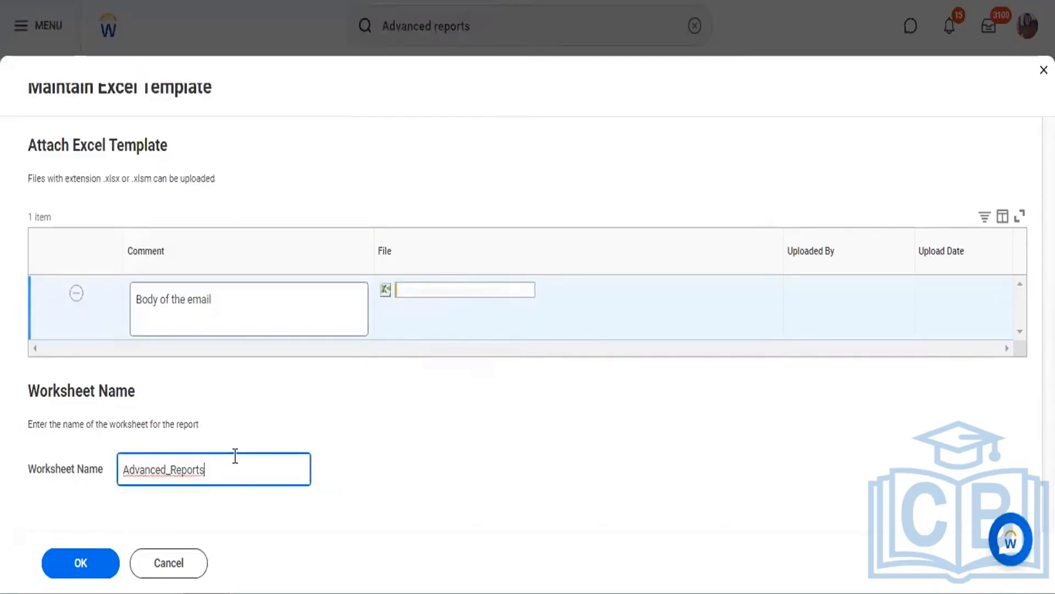
key(BackSpace)
key(BackSpace)
key(BackSpace)
key(BackSpace)
key(BackSpace)
key(BackSpace)
key(BackSpace)
key(BackSpace)
key(BackSpace)
key(BackSpace)
key(BackSpace)
key(BackSpace)
key(BackSpace)
key(BackSpace)
key(BackSpace)
key(BackSpace)
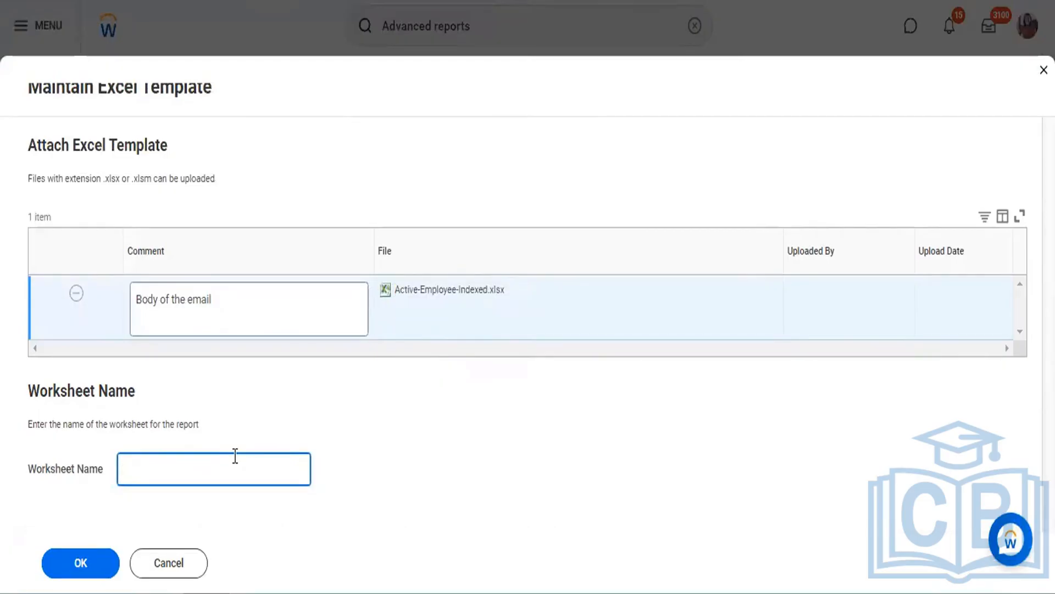
text(Iphone Project A)
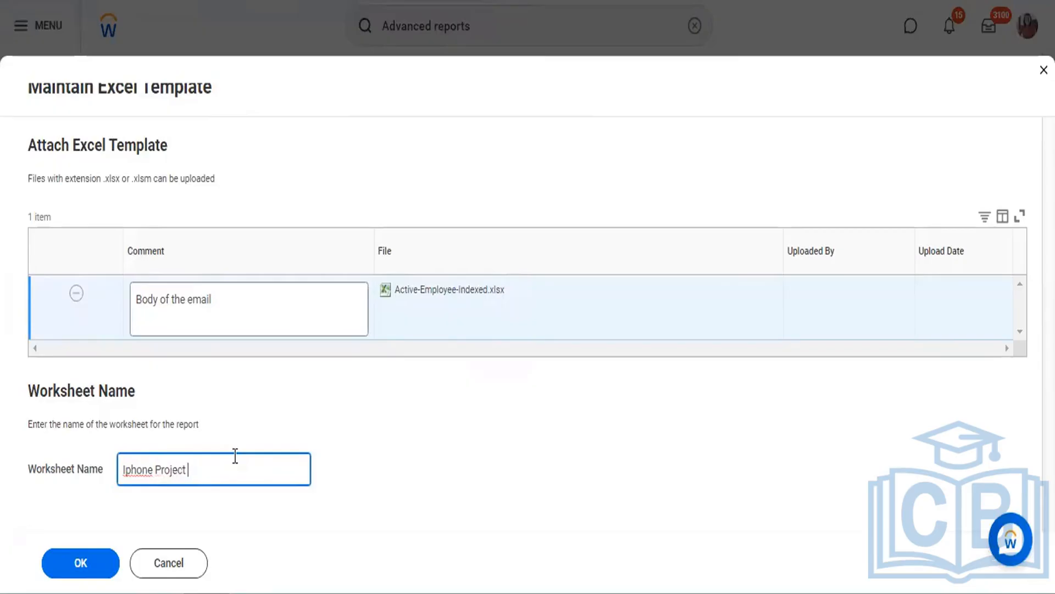
text(dvance R)
key(BackSpace)
text(Report.)
click(82, 569)
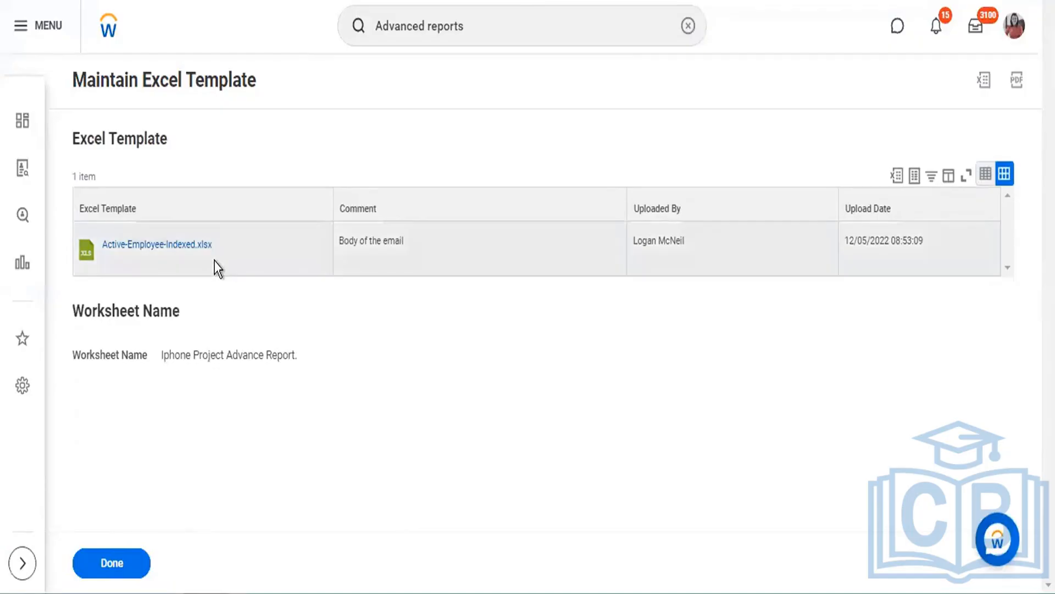
Download and open the attached Active-Employee-Indexed.xlsx to check its Advance Perfomance Report sheet, and finish the template maintenance in Workday.
click(192, 250)
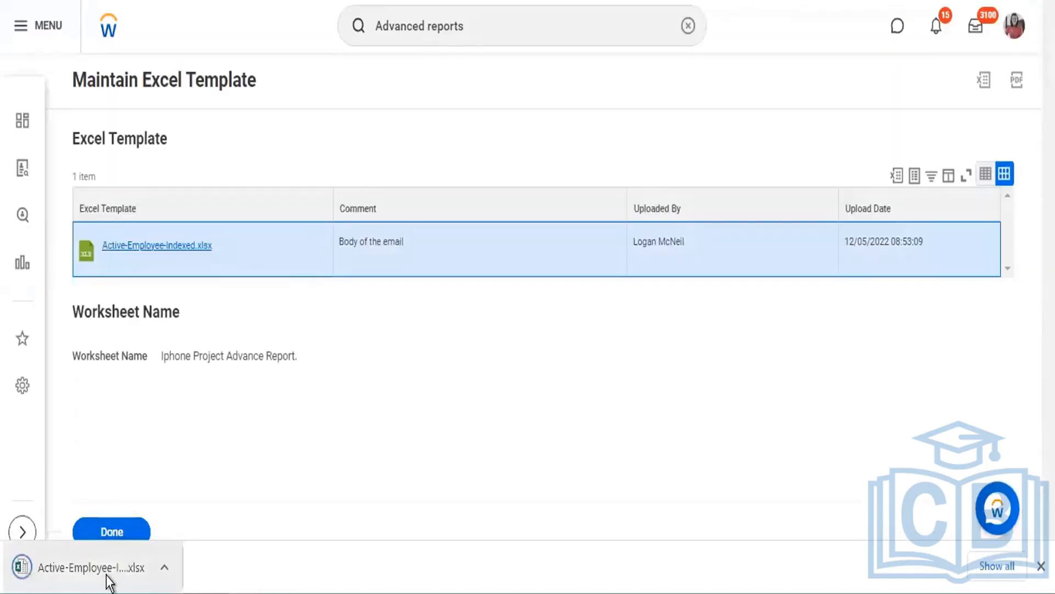
click(107, 575)
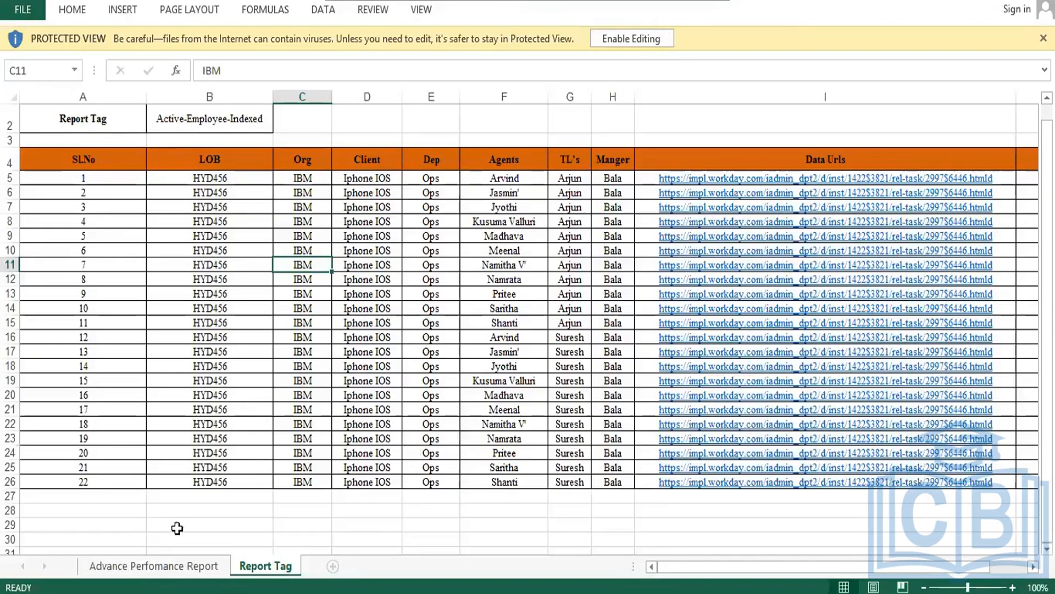
click(142, 572)
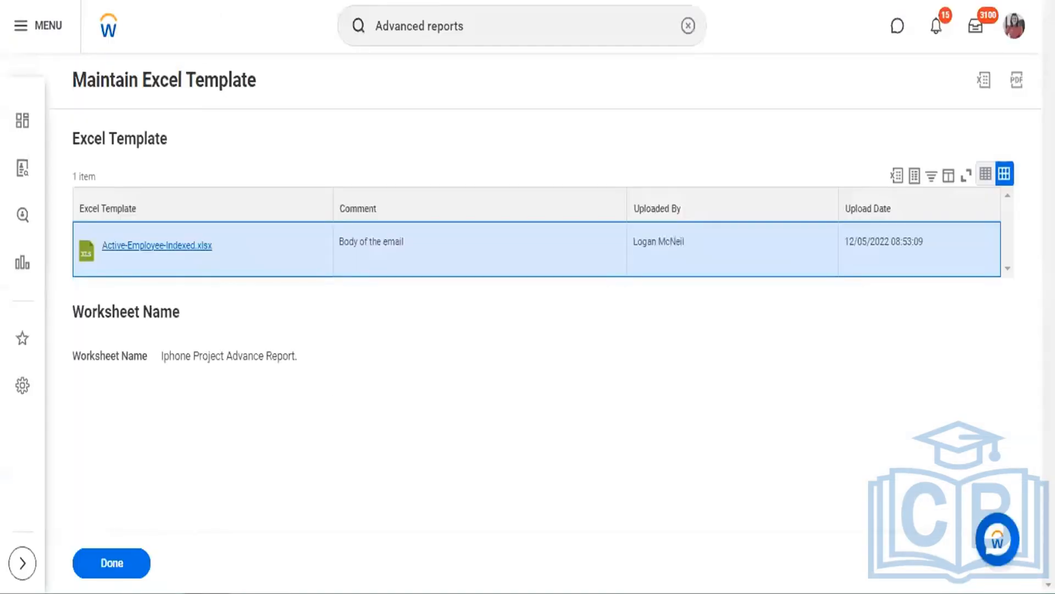
click(117, 566)
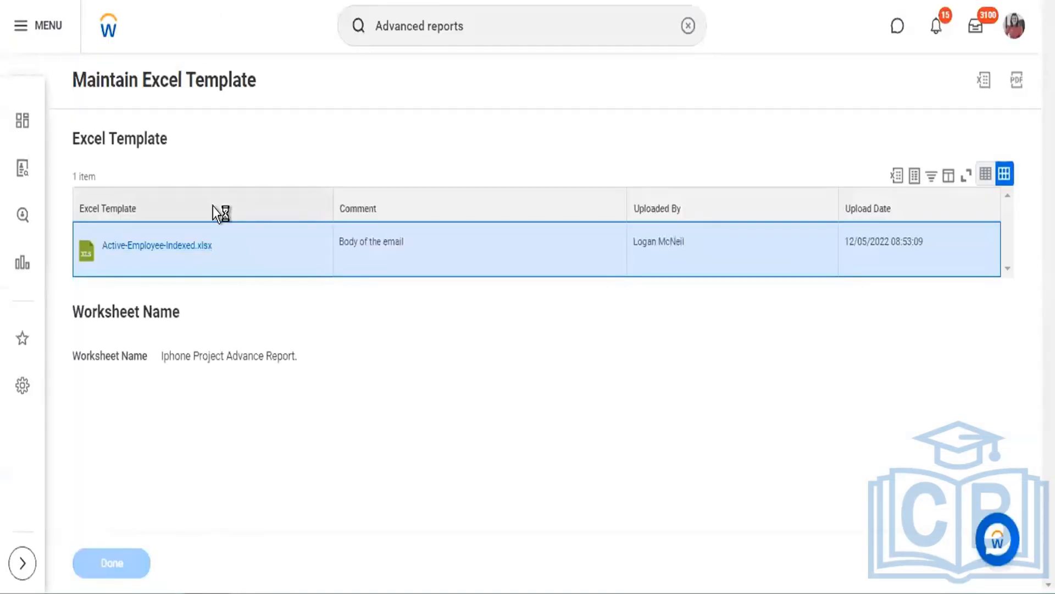